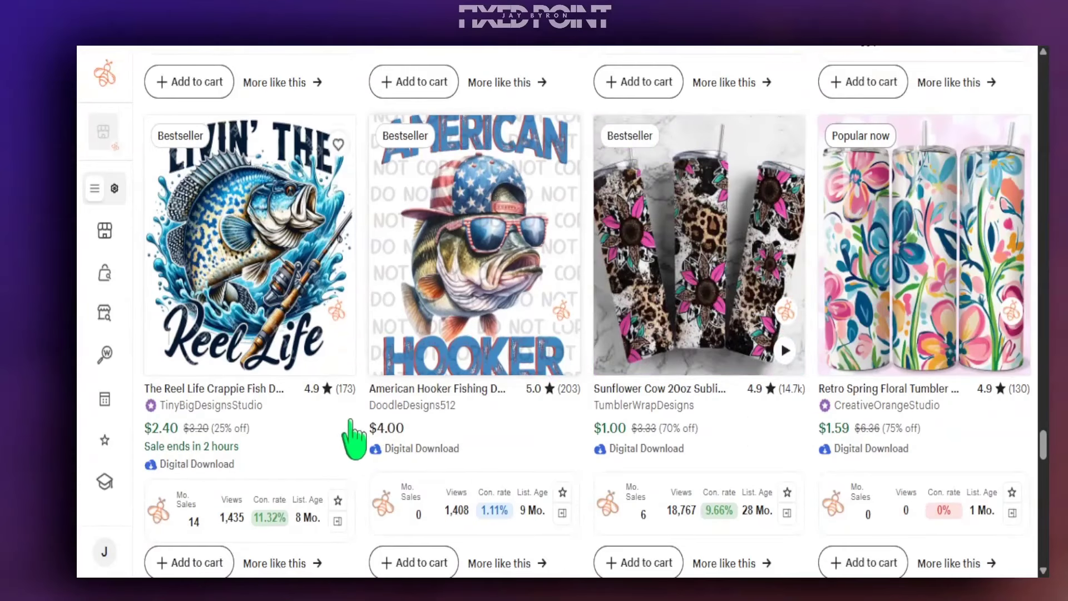
pyautogui.scroll(-2, 389, 405)
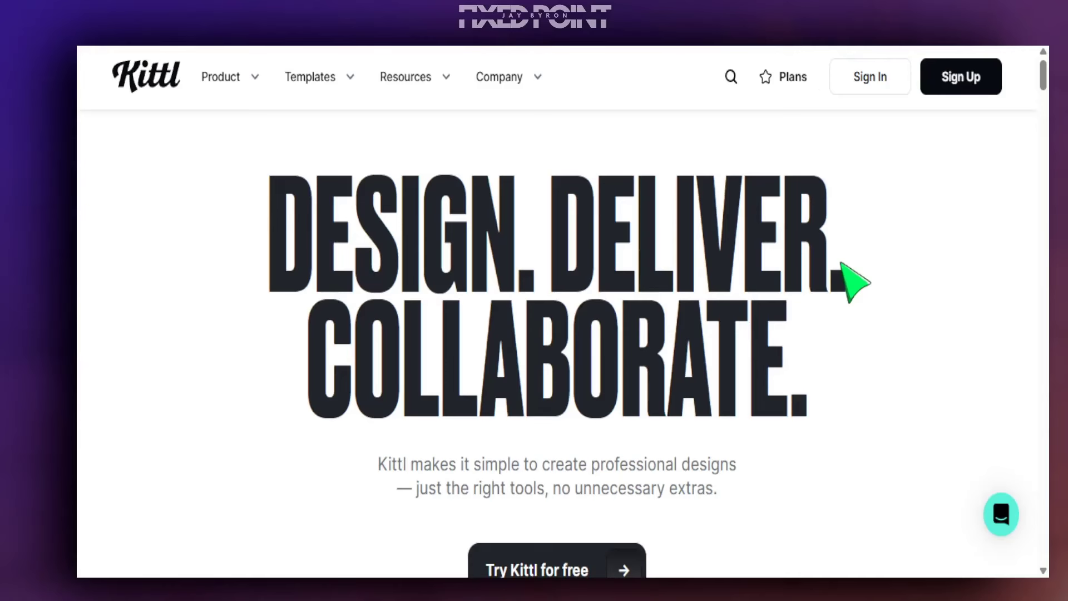
# Step: Switch to the Kittl website, look over its homepage and display the AI Tools feature preview
pyautogui.scroll(-2, 692, 251)
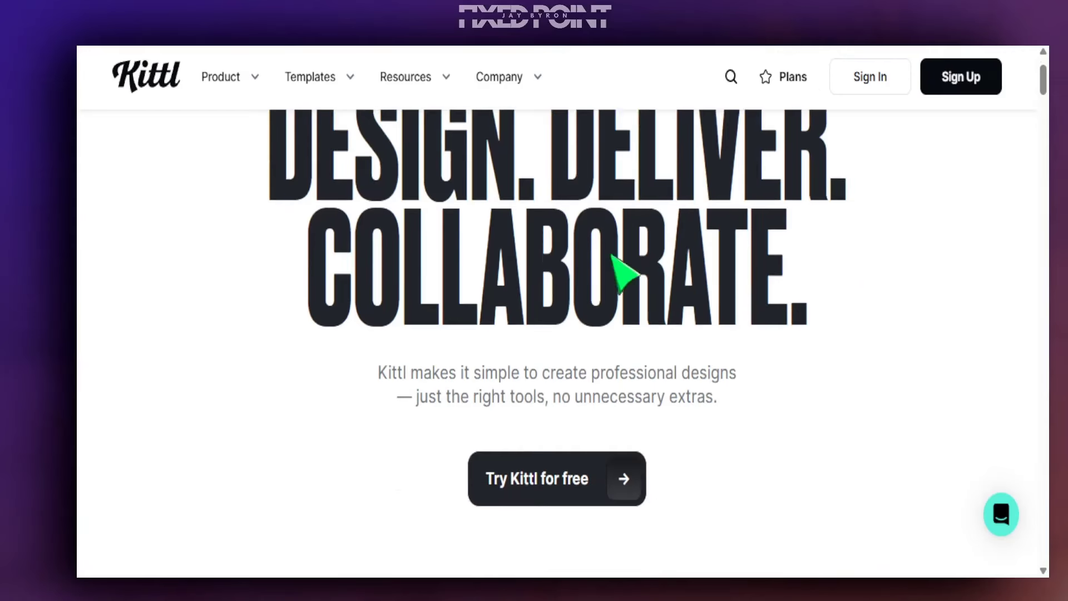
pyautogui.scroll(-10, 556, 401)
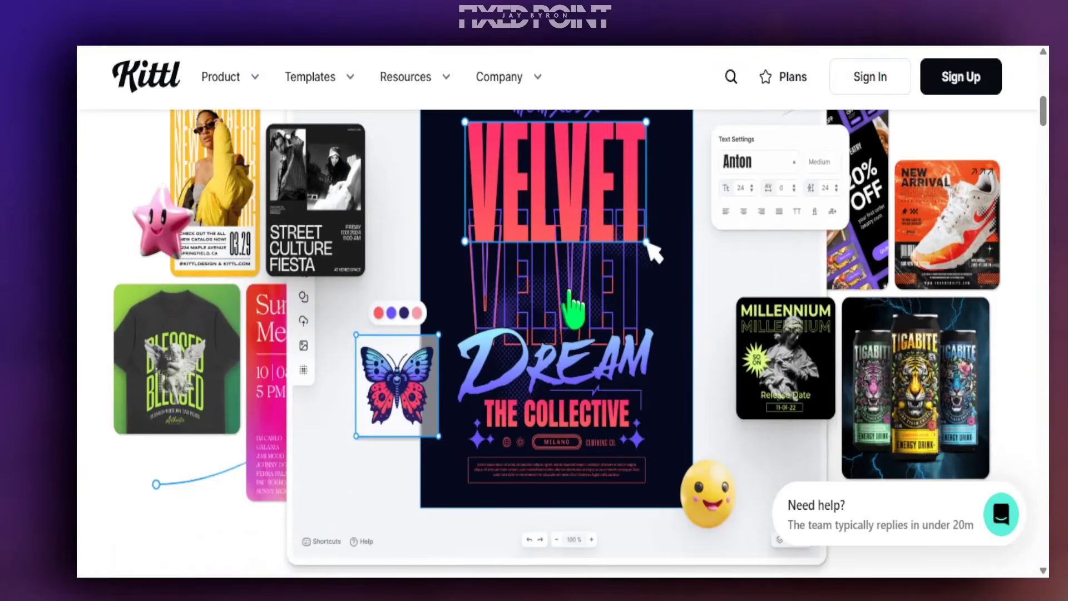
pyautogui.scroll(-2, 576, 309)
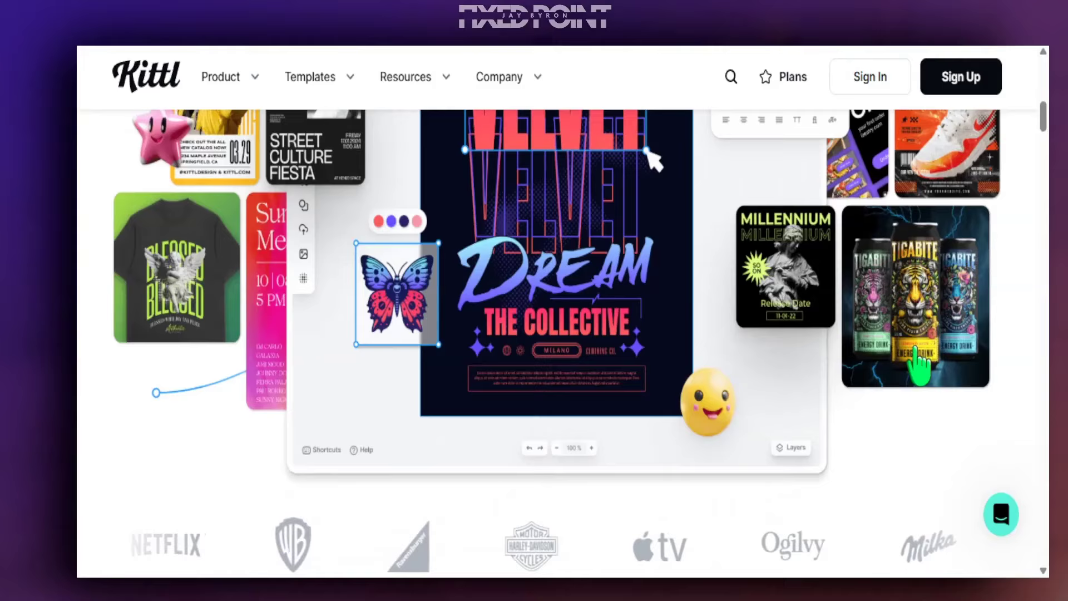
pyautogui.scroll(-10, 570, 298)
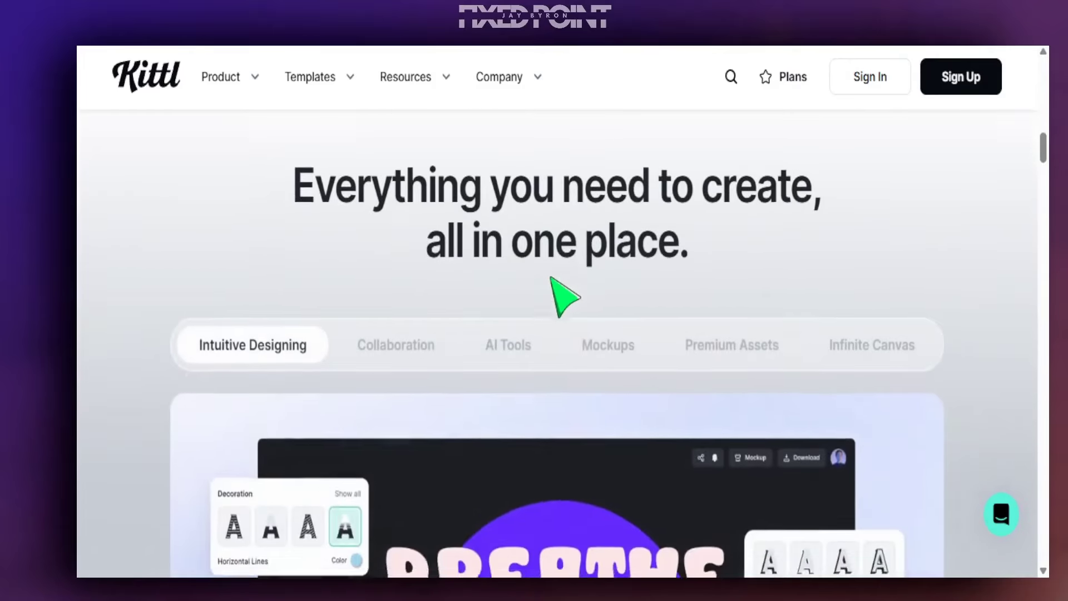
pyautogui.scroll(-3, 565, 298)
pyautogui.click(530, 172)
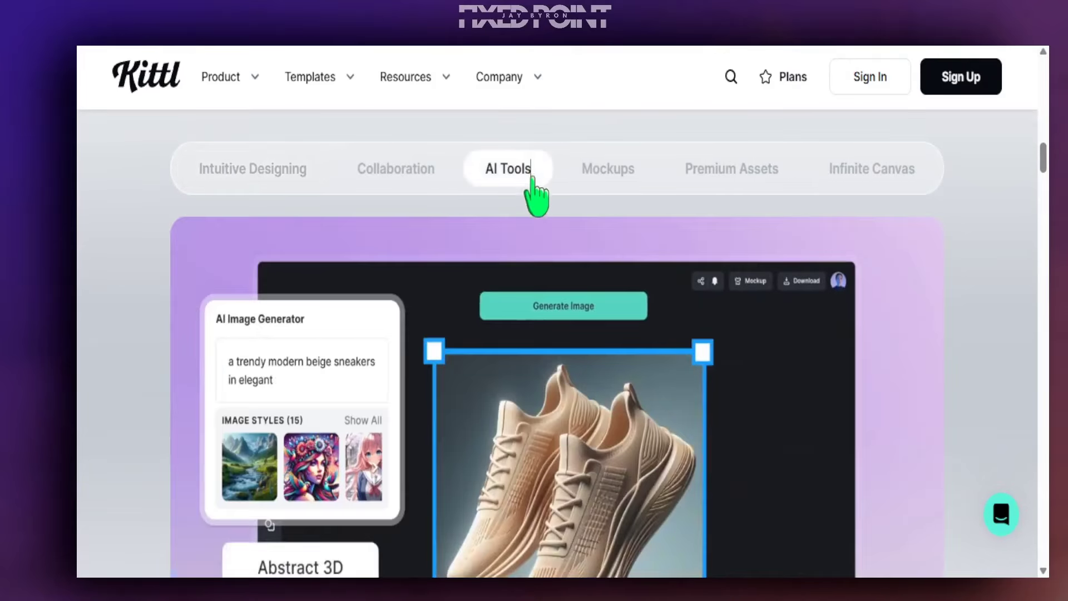
pyautogui.scroll(-2, 573, 234)
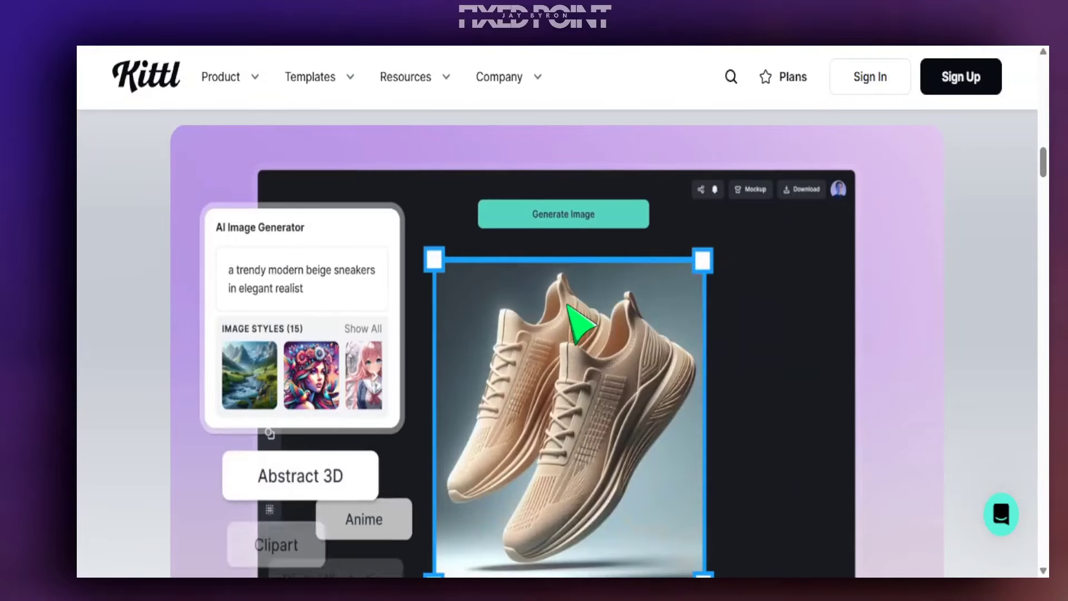
# Step: Look over the design categories on the Kittl homepage and open the full template gallery
pyautogui.scroll(-4, 512, 405)
pyautogui.scroll(-5, 523, 389)
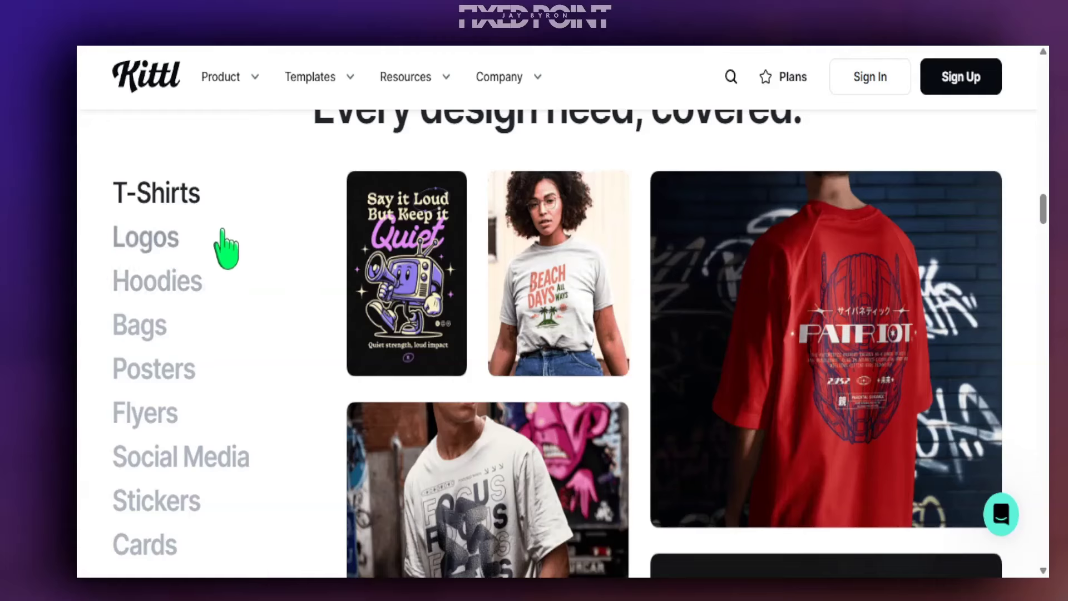
pyautogui.scroll(-5, 192, 379)
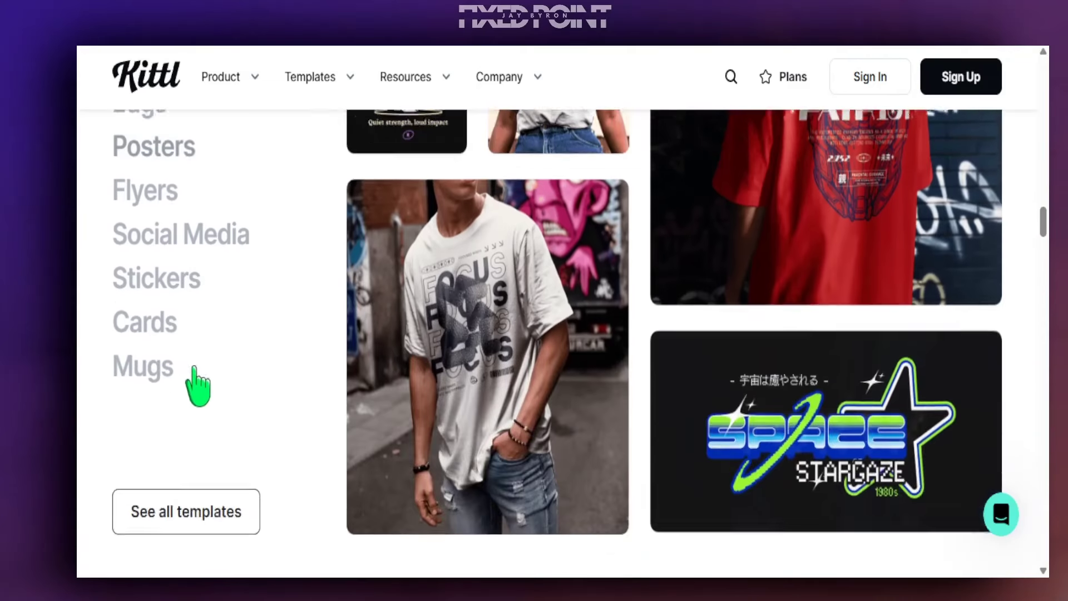
pyautogui.scroll(3, 847, 379)
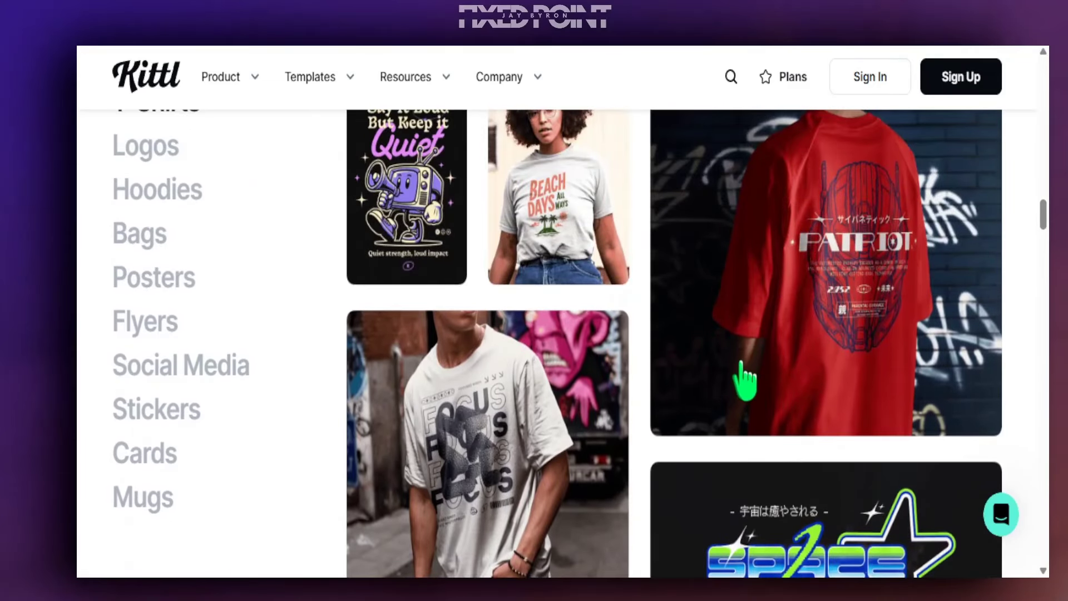
pyautogui.scroll(-6, 652, 347)
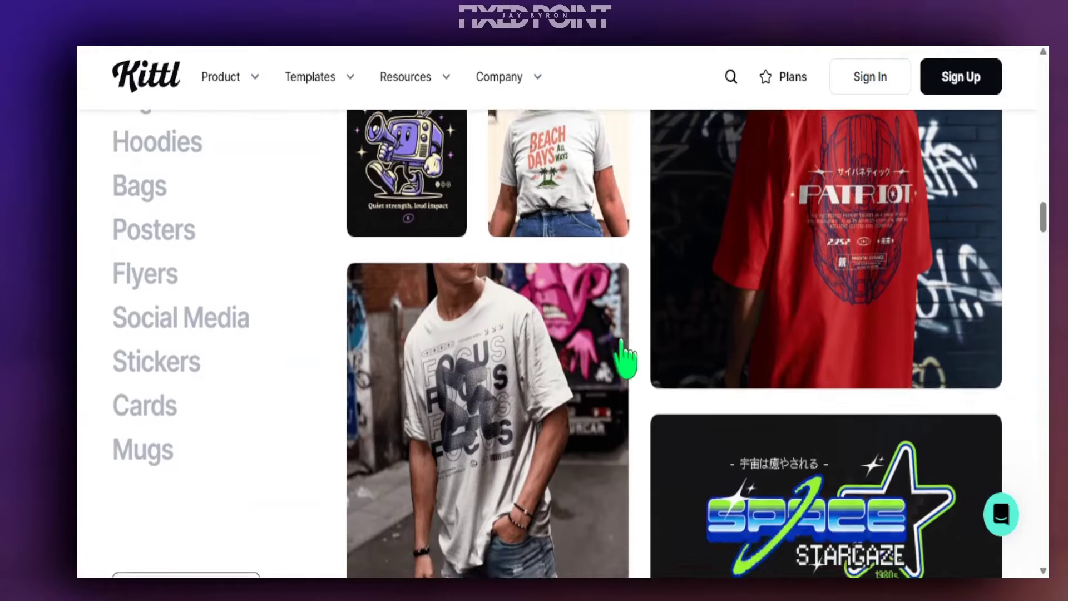
pyautogui.click(230, 290)
# Step: Examine the most used designs in the template gallery through to the end of the loaded list
pyautogui.scroll(-5, 632, 358)
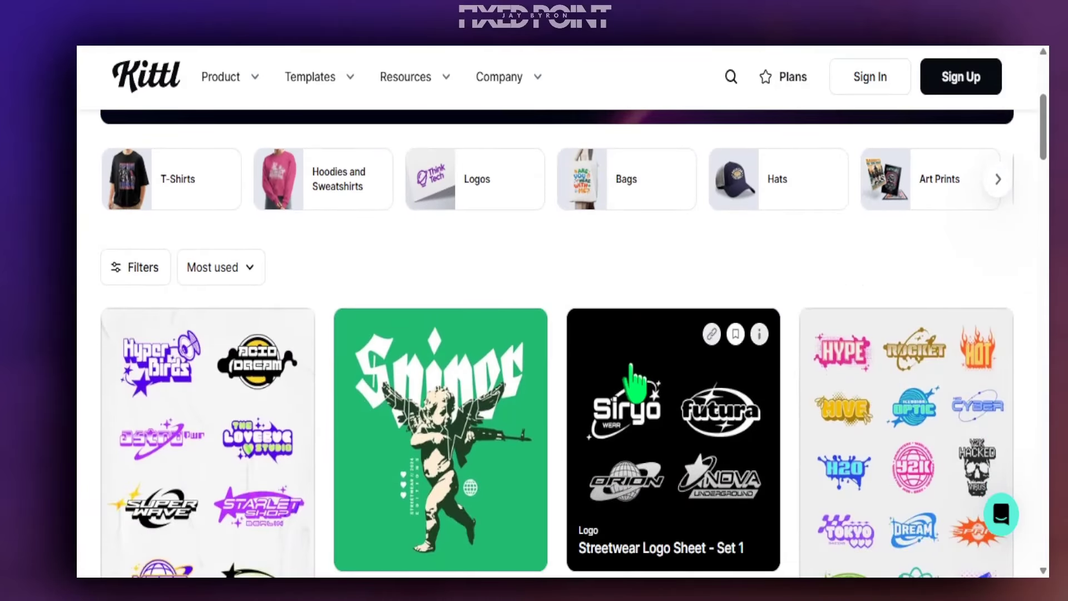
pyautogui.scroll(-8, 631, 366)
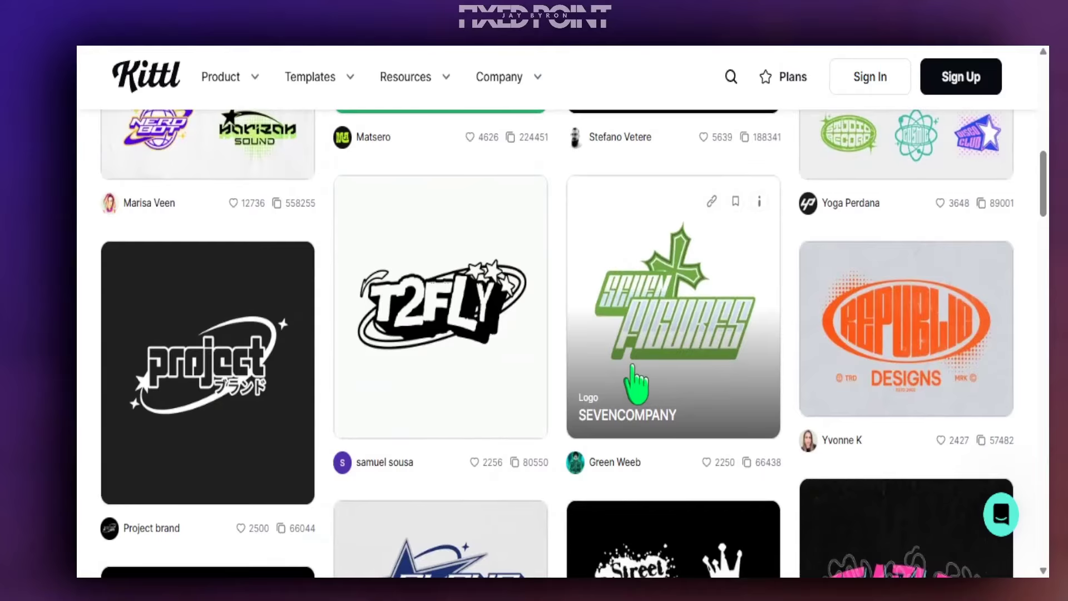
pyautogui.scroll(-5, 631, 370)
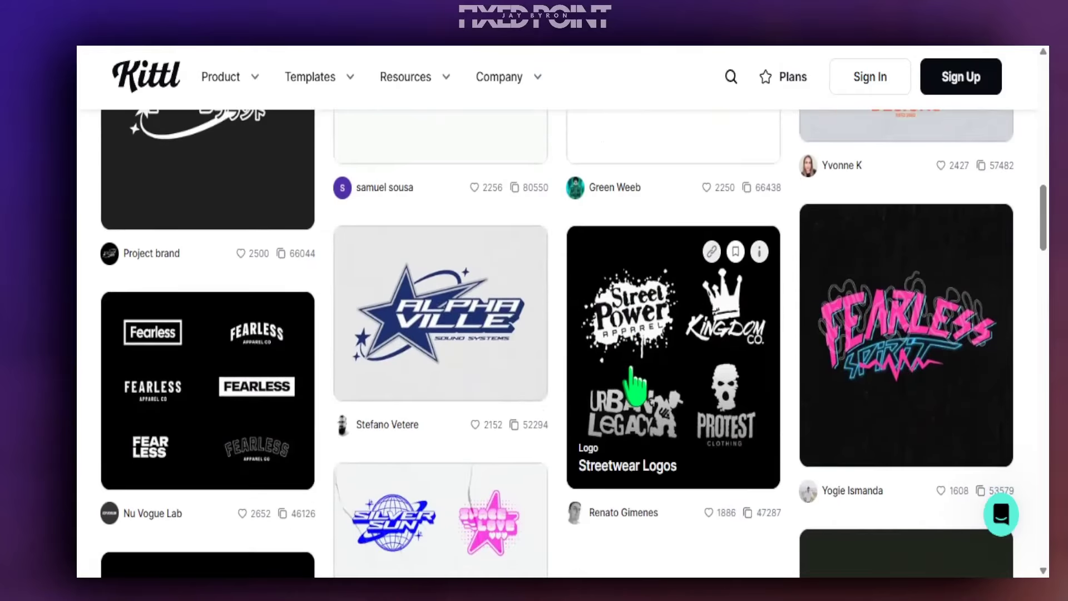
pyautogui.scroll(-5, 631, 367)
pyautogui.scroll(-7, 640, 384)
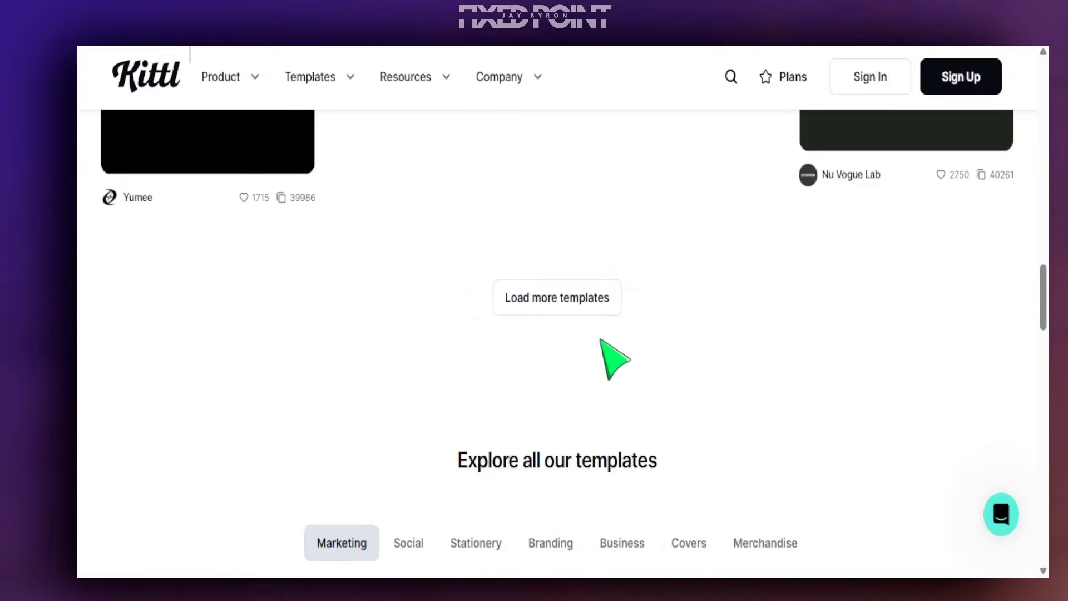
# Step: Open the Kittl plans page and compare the yearly prices and features of the Free, Pro, Expert and Business plans
pyautogui.click(784, 78)
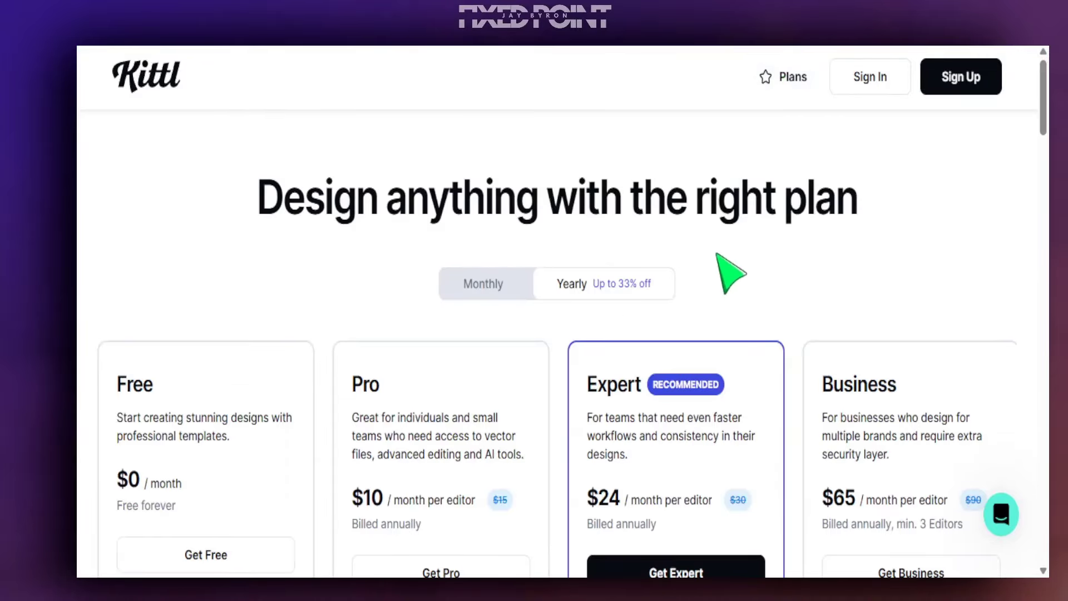
pyautogui.scroll(-3, 623, 450)
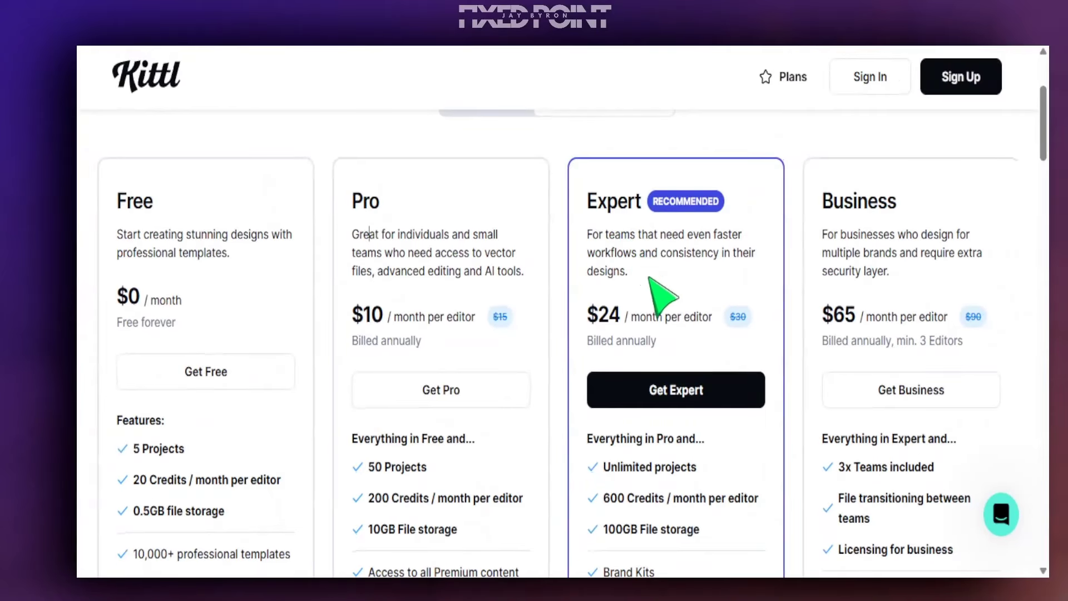
pyautogui.scroll(-2, 650, 277)
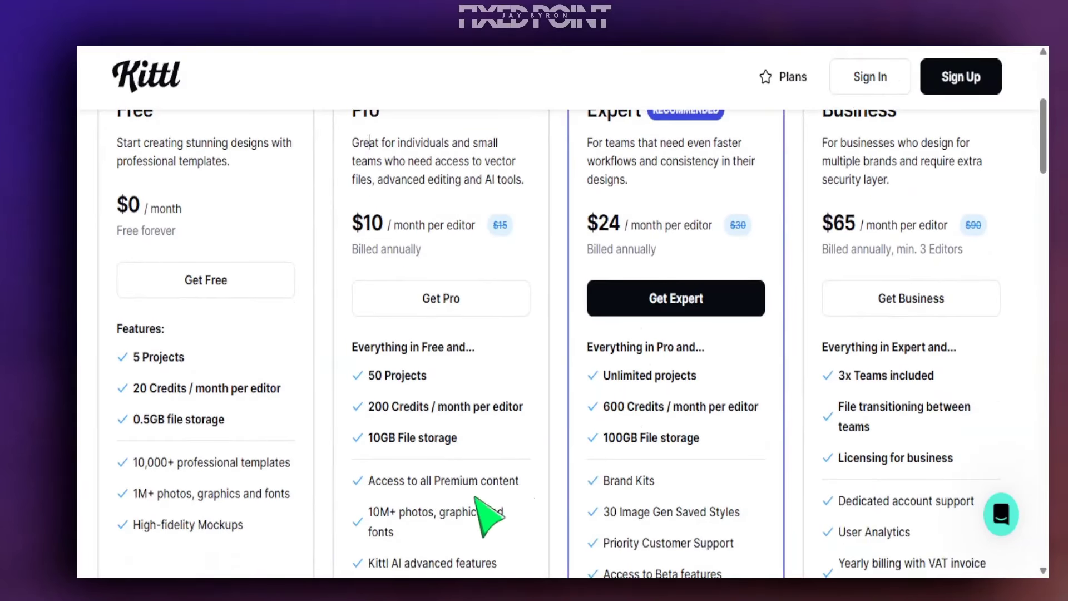
pyautogui.scroll(2, 461, 515)
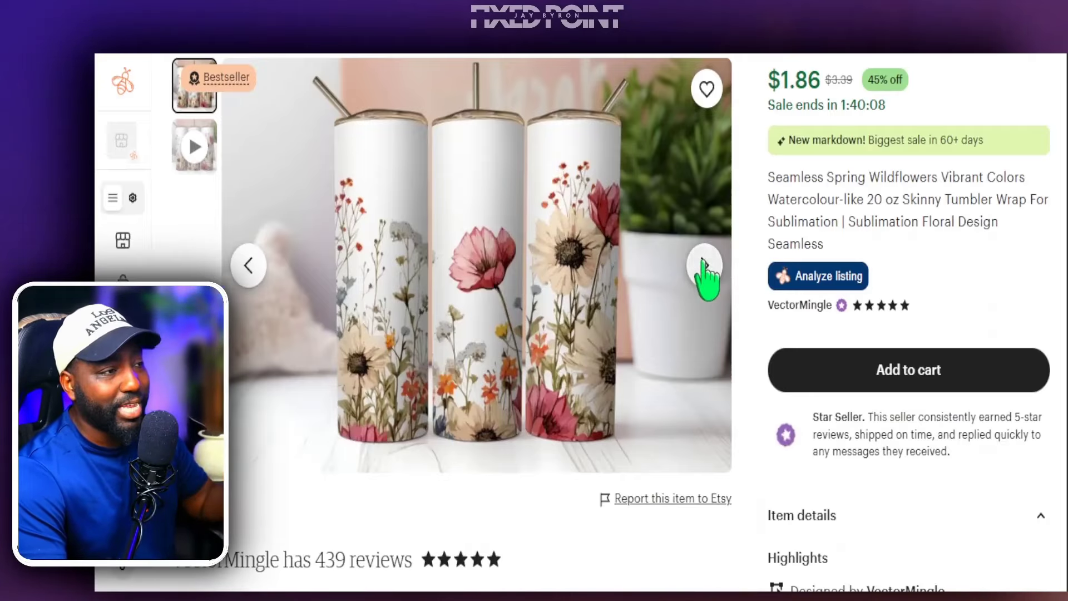
# Step: Switch to the Etsy listing for the Seamless Spring Wildflowers tumbler wrap and advance through its product images
pyautogui.click(704, 266)
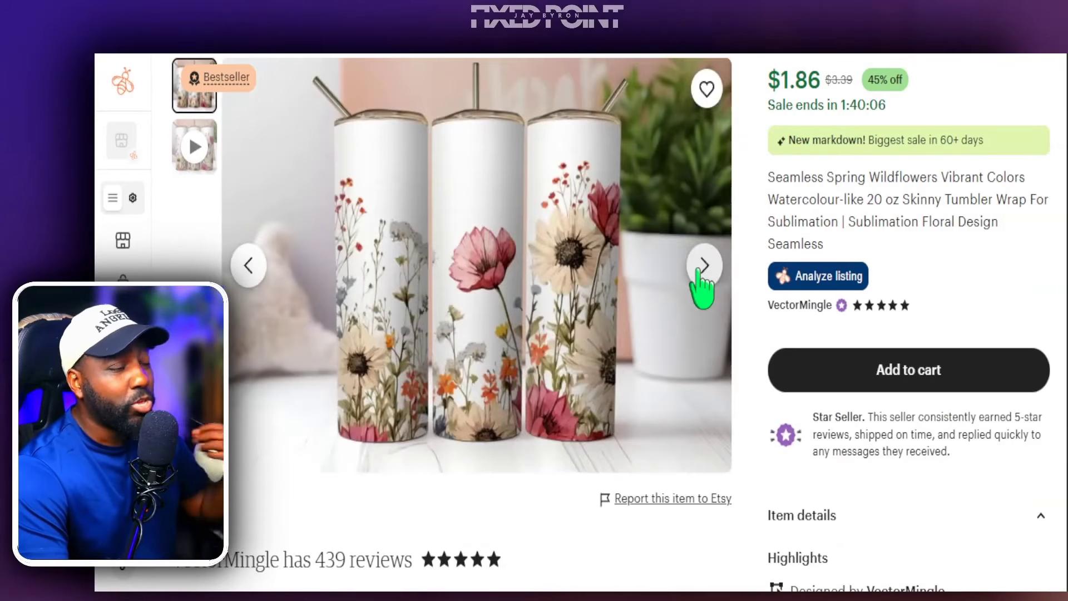
pyautogui.click(704, 266)
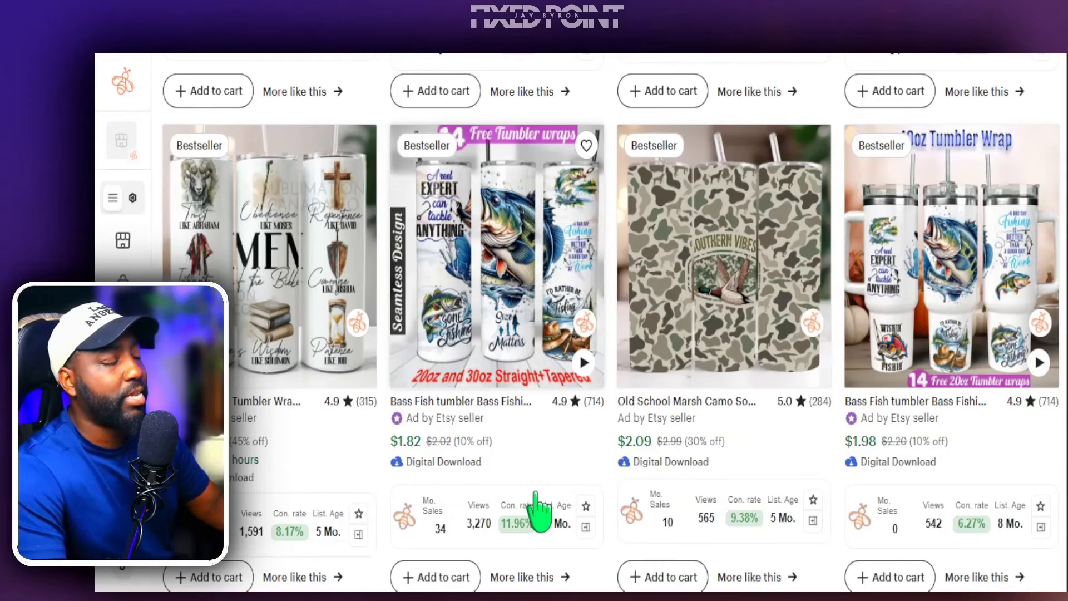
# Step: Examine the bestselling Etsy results for "Fishing tumbler Wrap", comparing designs, prices, monthly sales, views and conversion rates
pyautogui.scroll(-8, 550, 489)
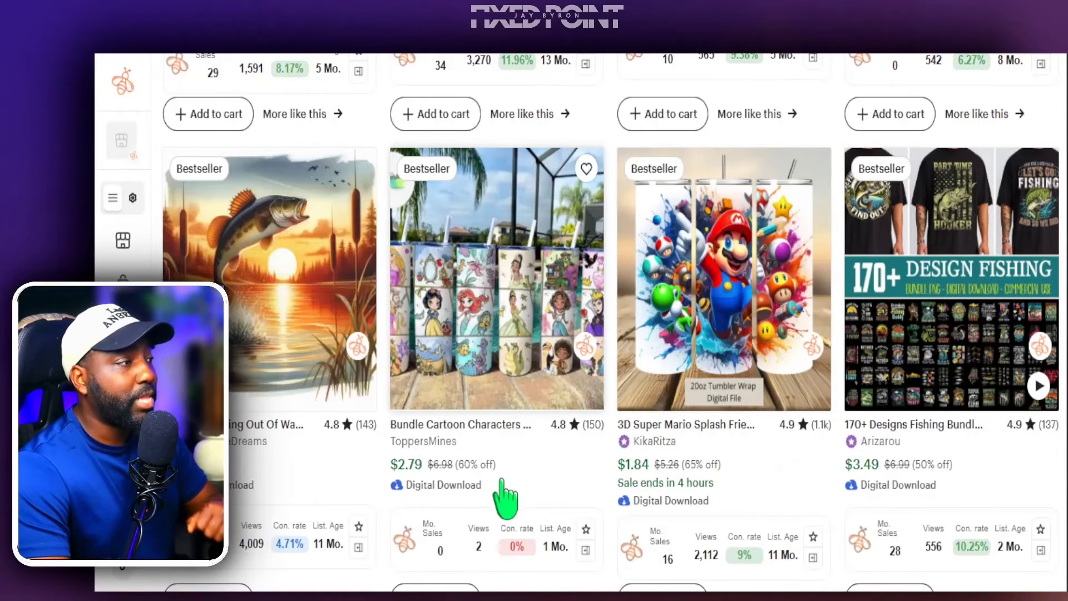
pyautogui.scroll(-15, 501, 496)
pyautogui.scroll(8, 499, 490)
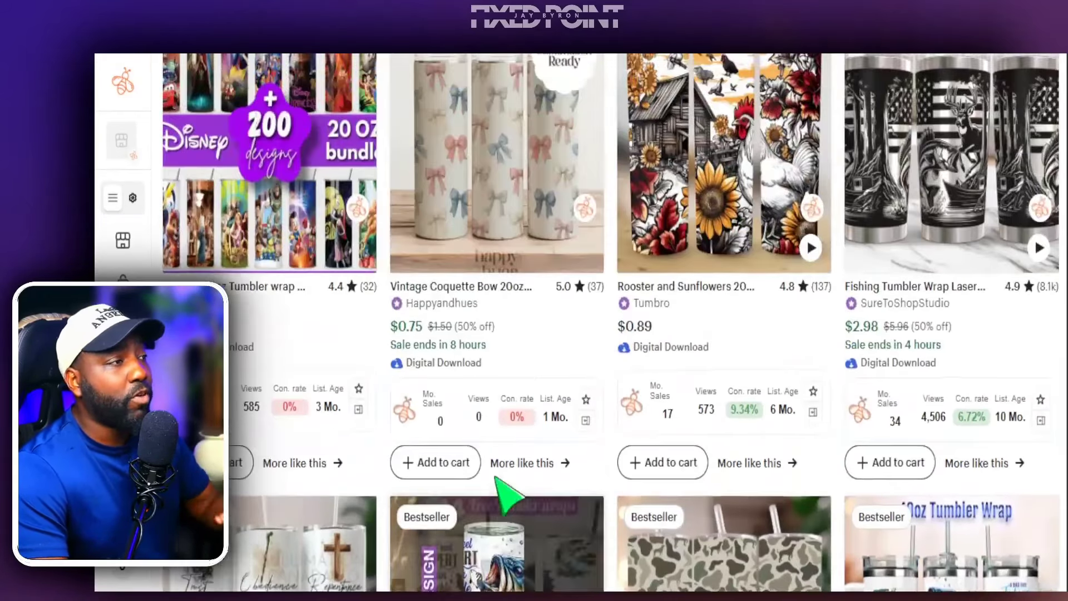
pyautogui.scroll(-20, 494, 470)
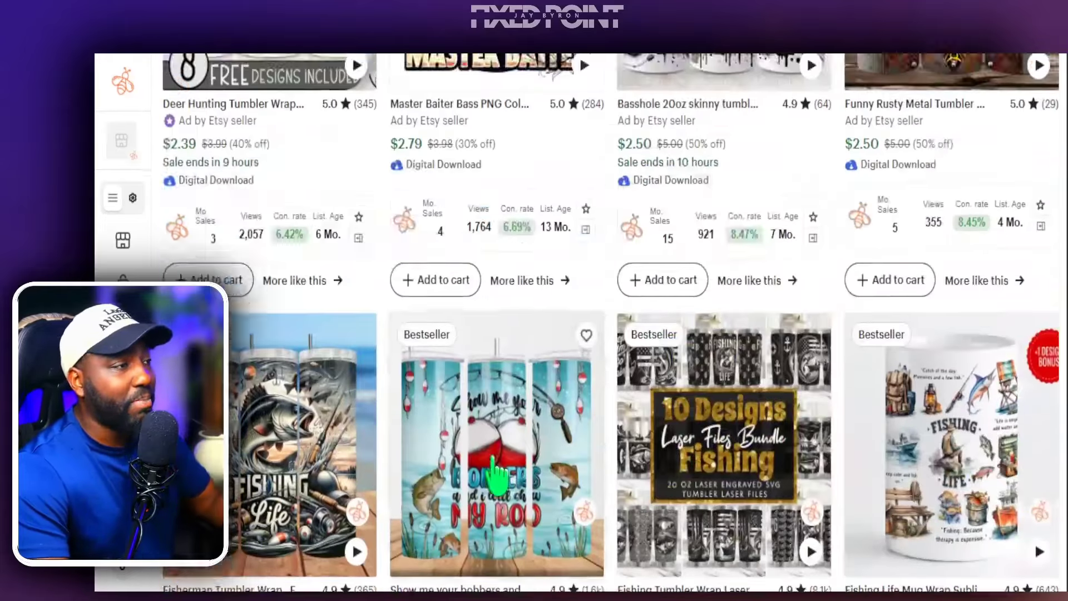
pyautogui.scroll(15, 487, 462)
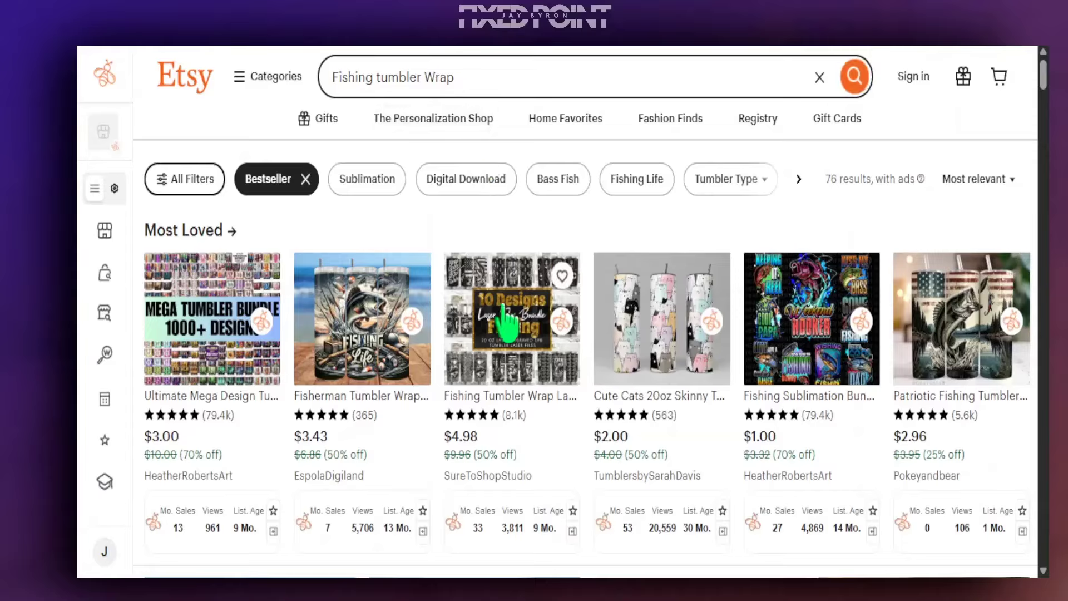
pyautogui.scroll(-8, 508, 325)
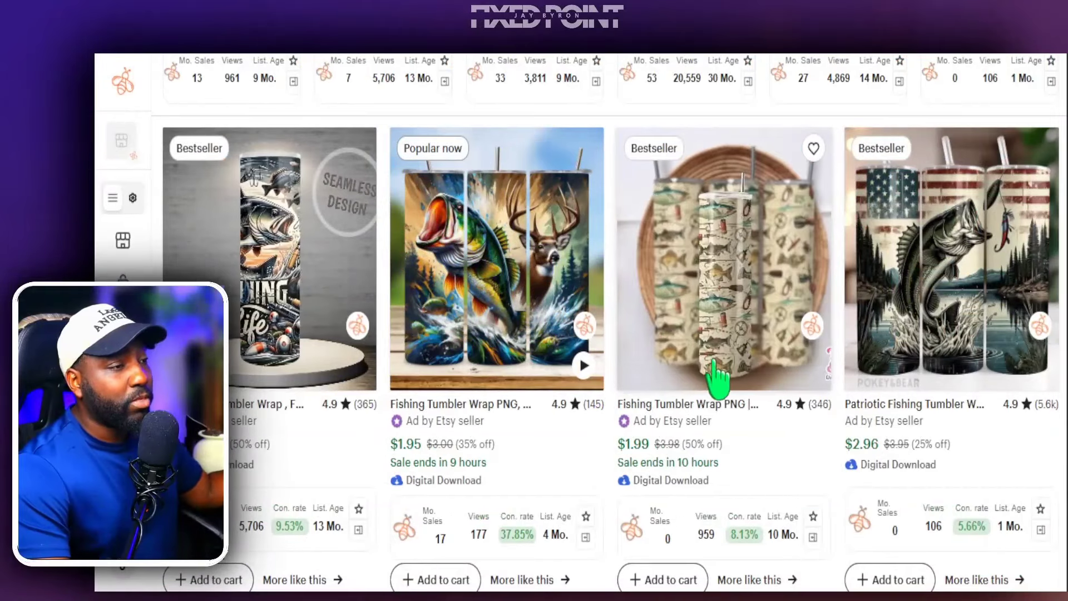
pyautogui.scroll(-3, 715, 364)
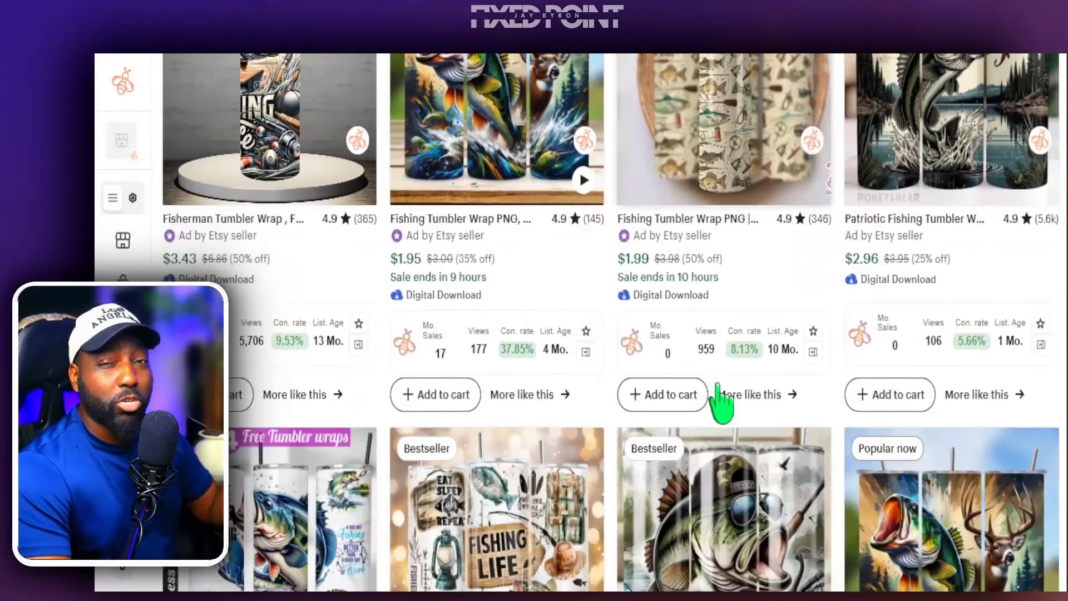
pyautogui.scroll(-5, 718, 383)
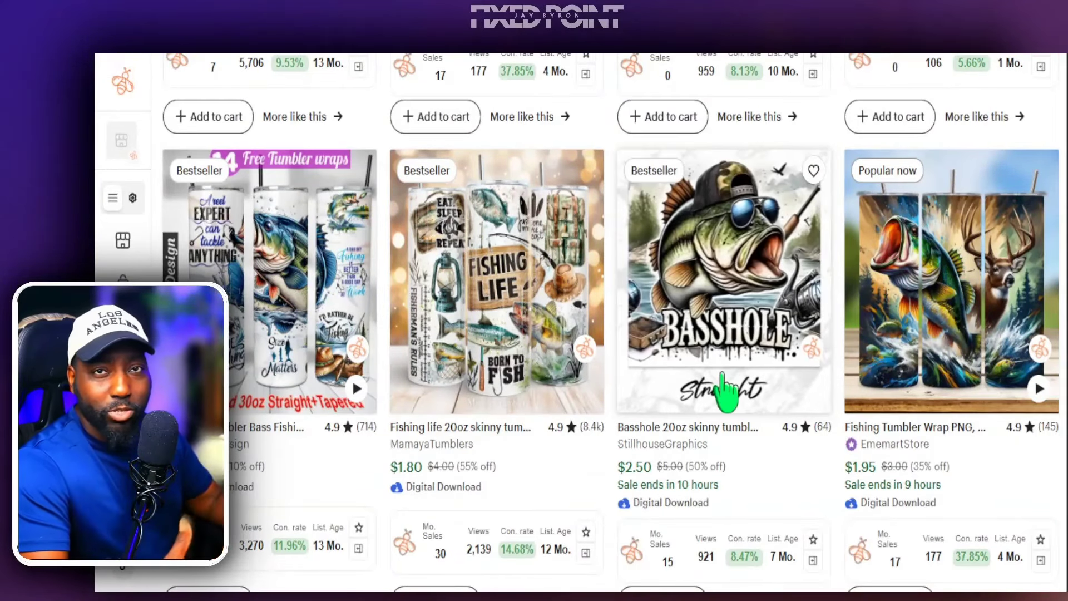
pyautogui.scroll(-1, 662, 348)
pyautogui.scroll(-5, 662, 348)
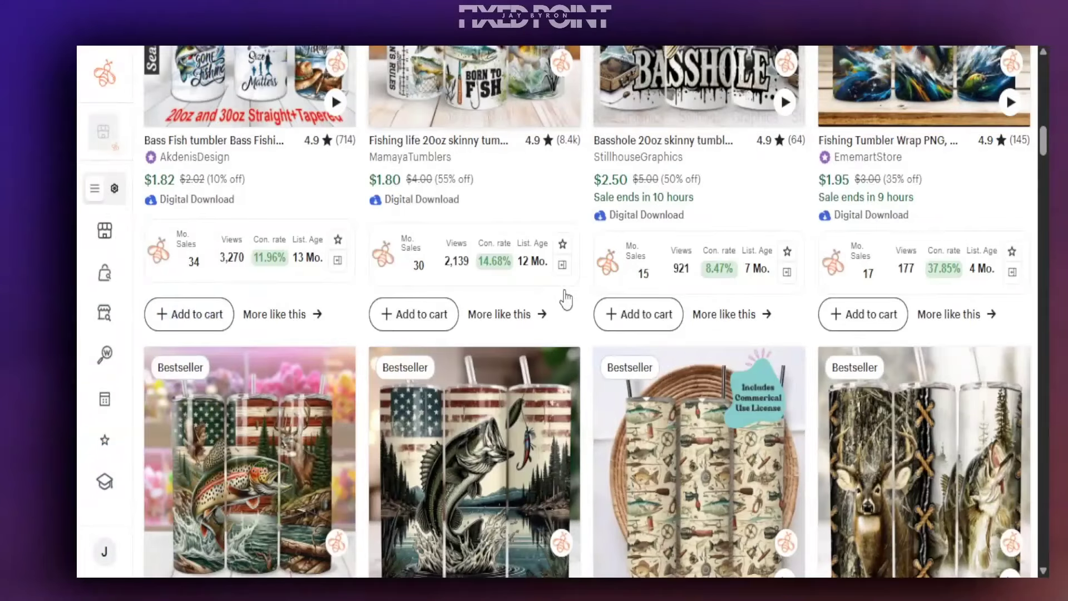
pyautogui.scroll(-3, 562, 311)
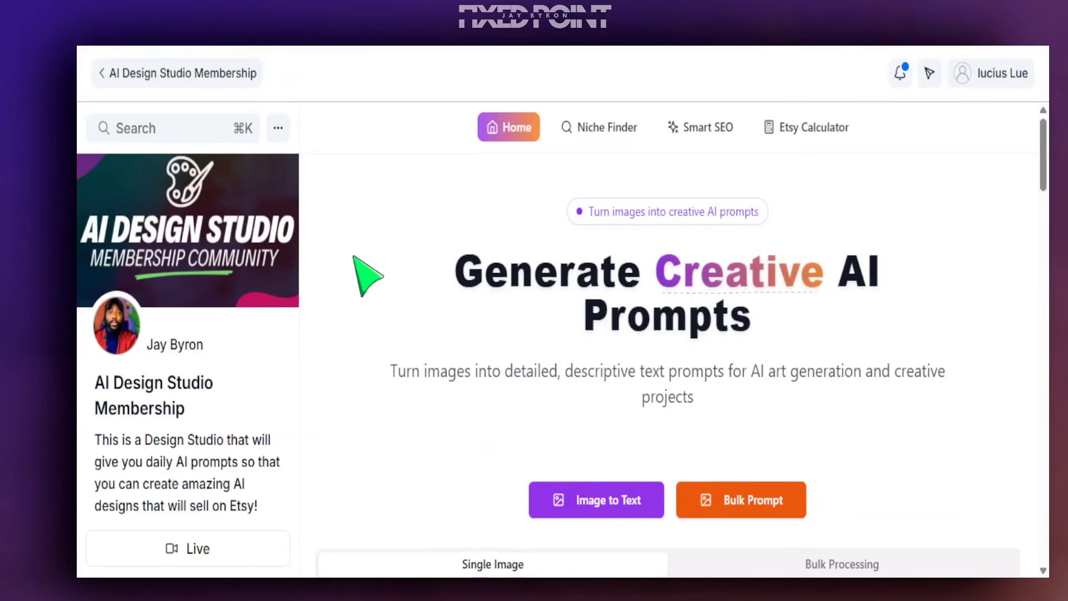
# Step: Switch to the AI Design Studio Membership site and open the Niche Finder tool
pyautogui.scroll(-3, 367, 276)
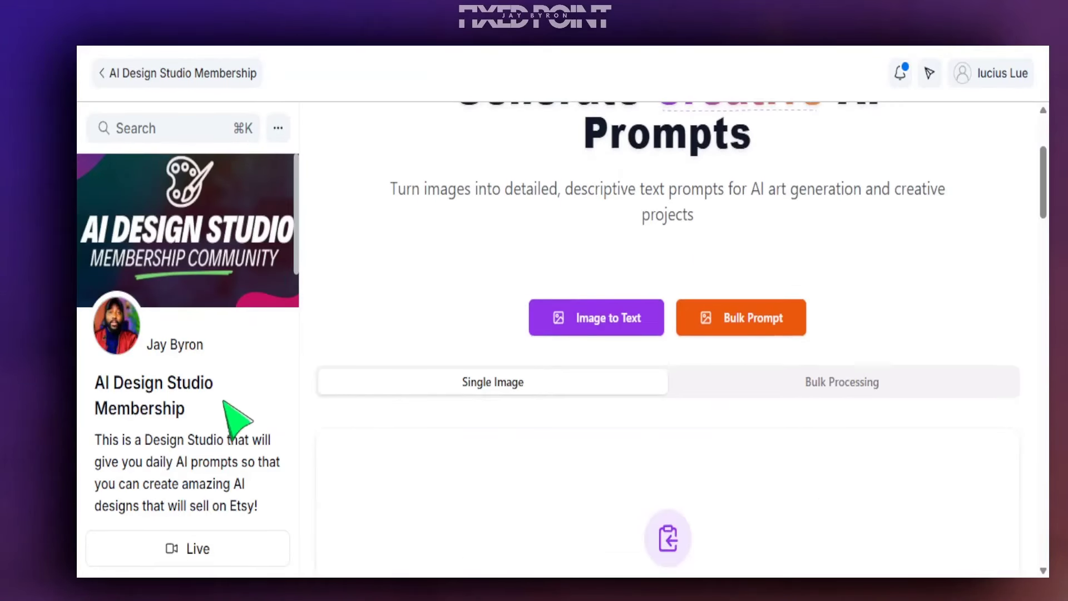
pyautogui.scroll(-10, 178, 412)
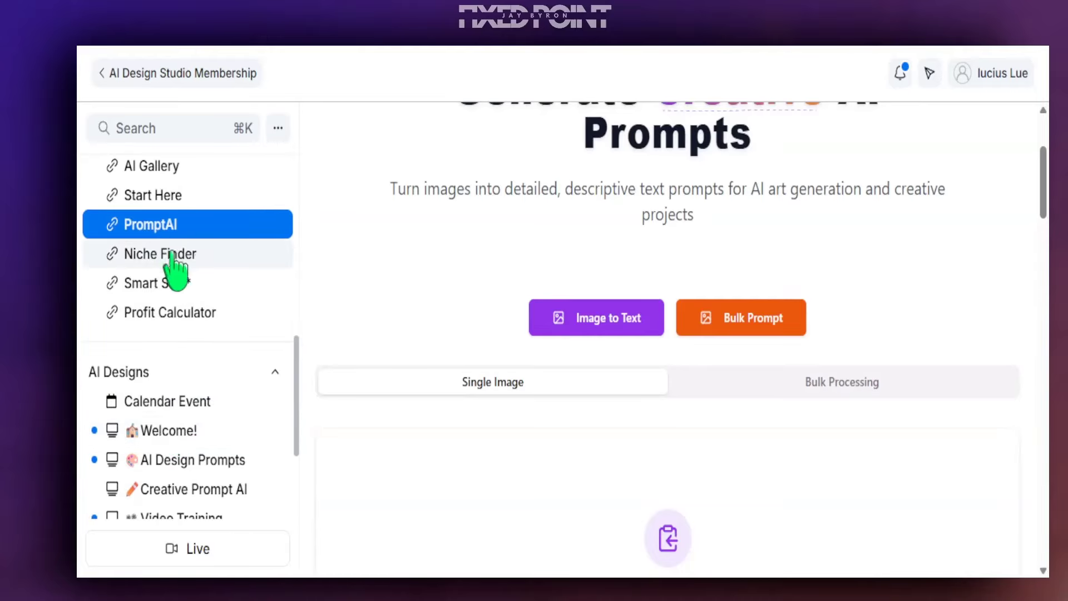
pyautogui.click(144, 259)
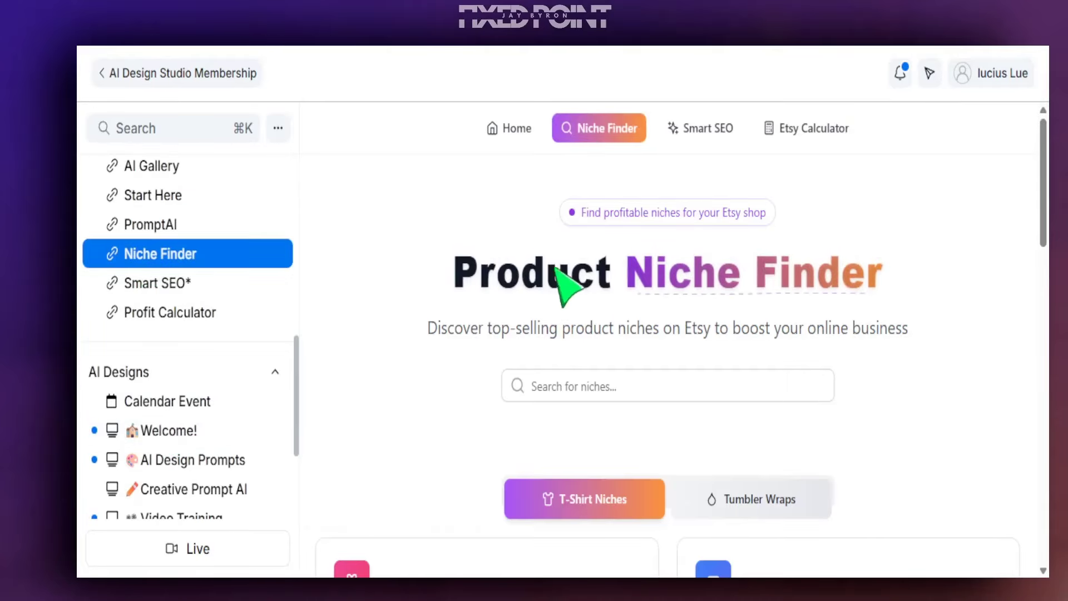
# Step: Show the Tumbler Wraps niches in the Product Niche Finder and look through their categories
pyautogui.scroll(-2, 582, 306)
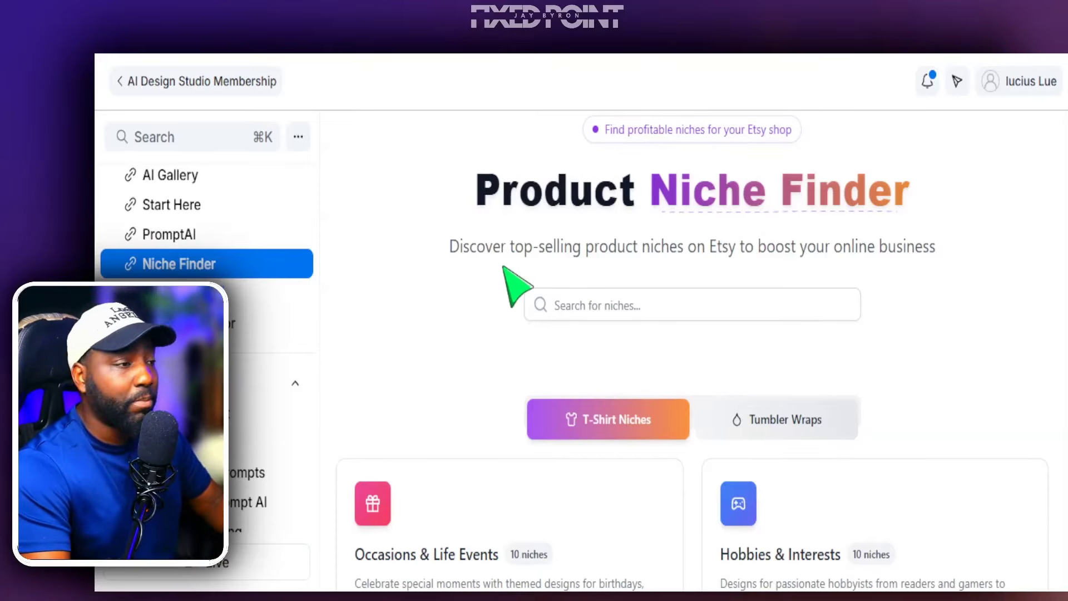
pyautogui.click(802, 426)
pyautogui.scroll(-8, 627, 423)
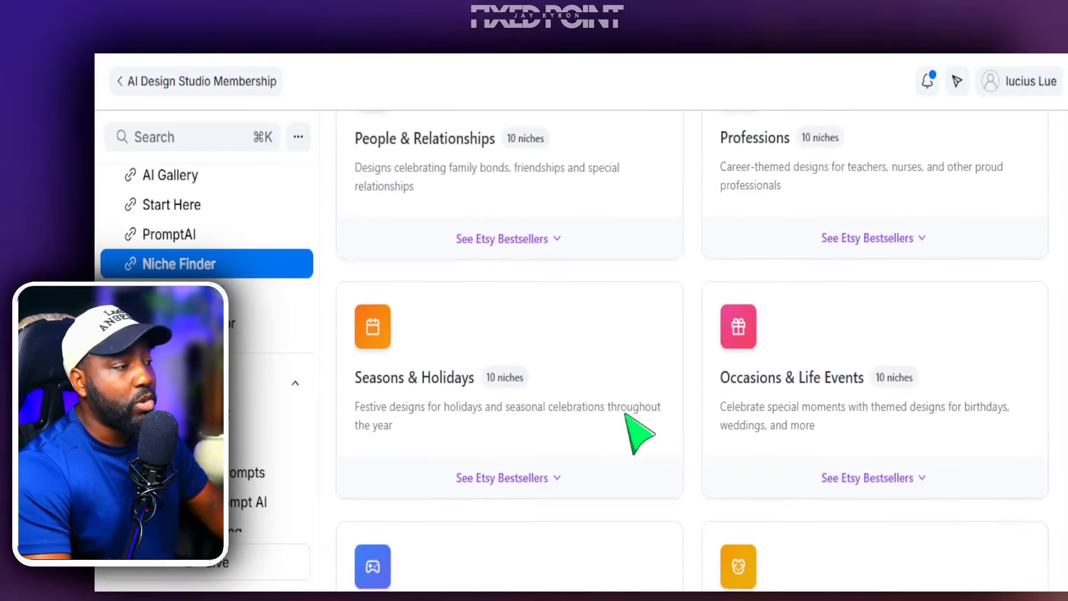
# Step: Show the Etsy bestseller niches under Hobbies & Interests and open the Fishing niche on Etsy
pyautogui.scroll(-3, 623, 423)
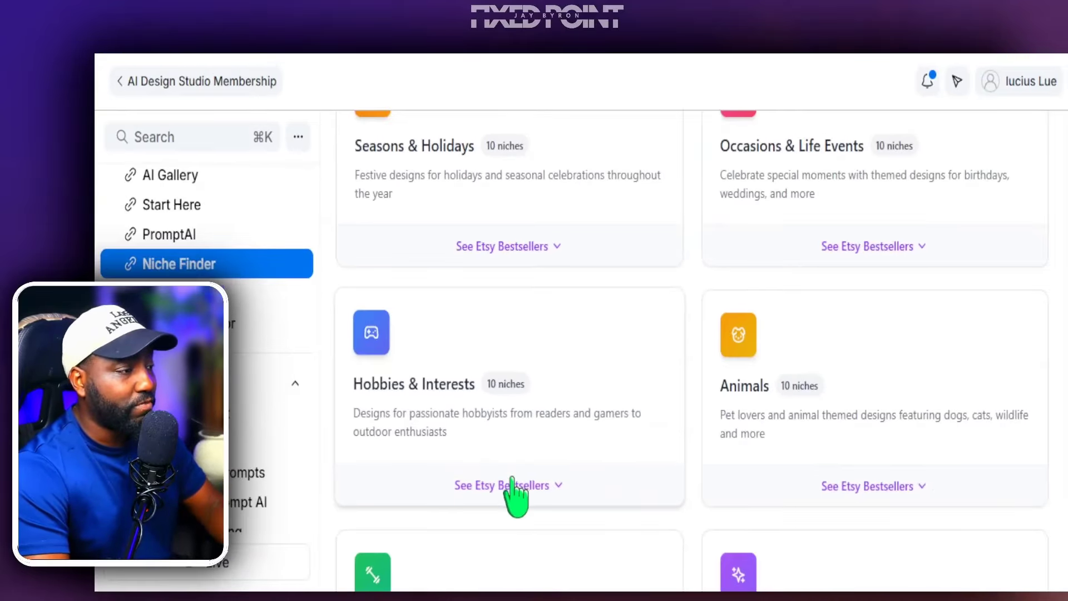
pyautogui.click(515, 490)
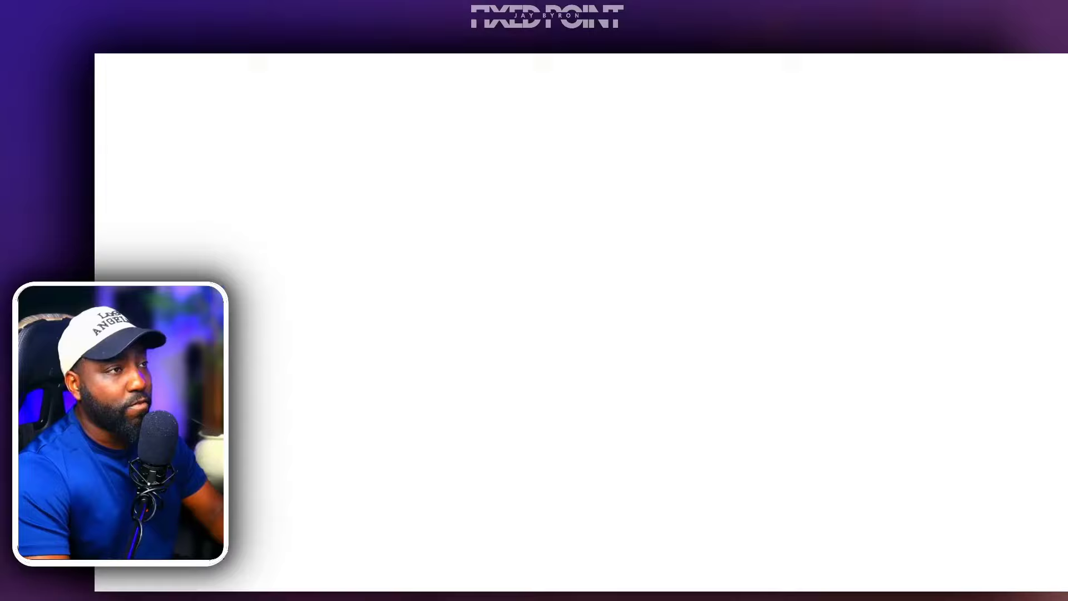
# Step: Examine the Etsy fishing tumbler wrap results, comparing design styles, prices, monthly sales, views and conversion rates
pyautogui.scroll(-6, 393, 326)
pyautogui.scroll(-12, 799, 264)
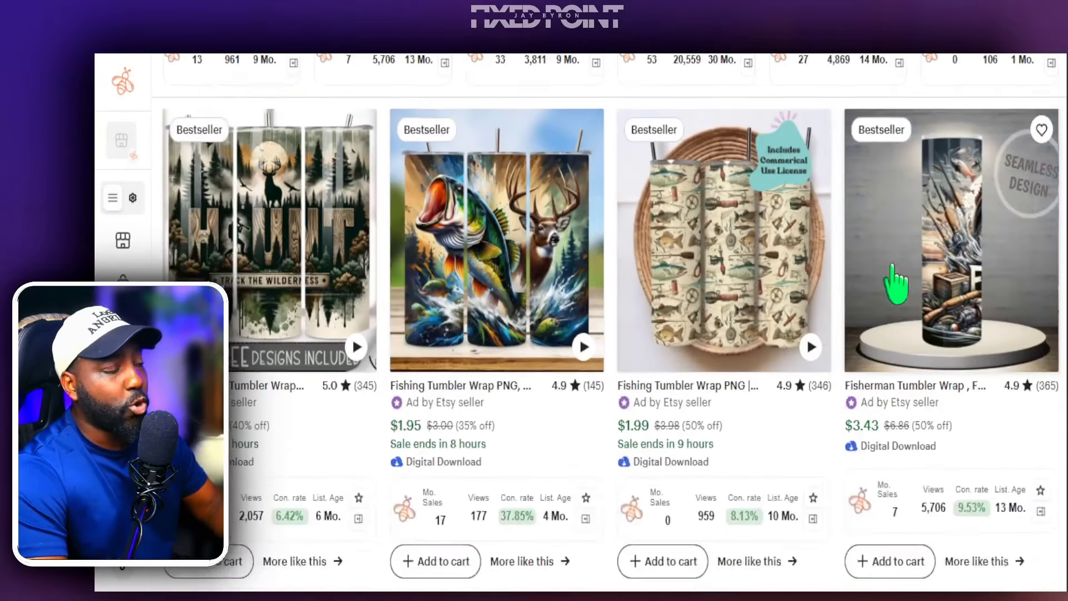
pyautogui.scroll(-5, 795, 311)
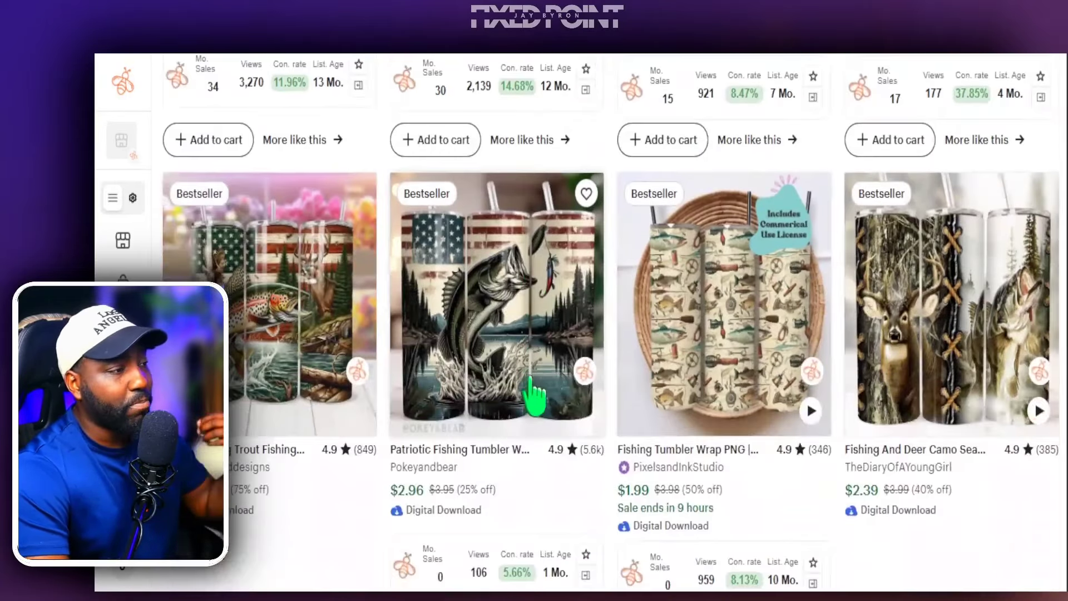
pyautogui.scroll(-8, 581, 367)
pyautogui.scroll(-10, 559, 367)
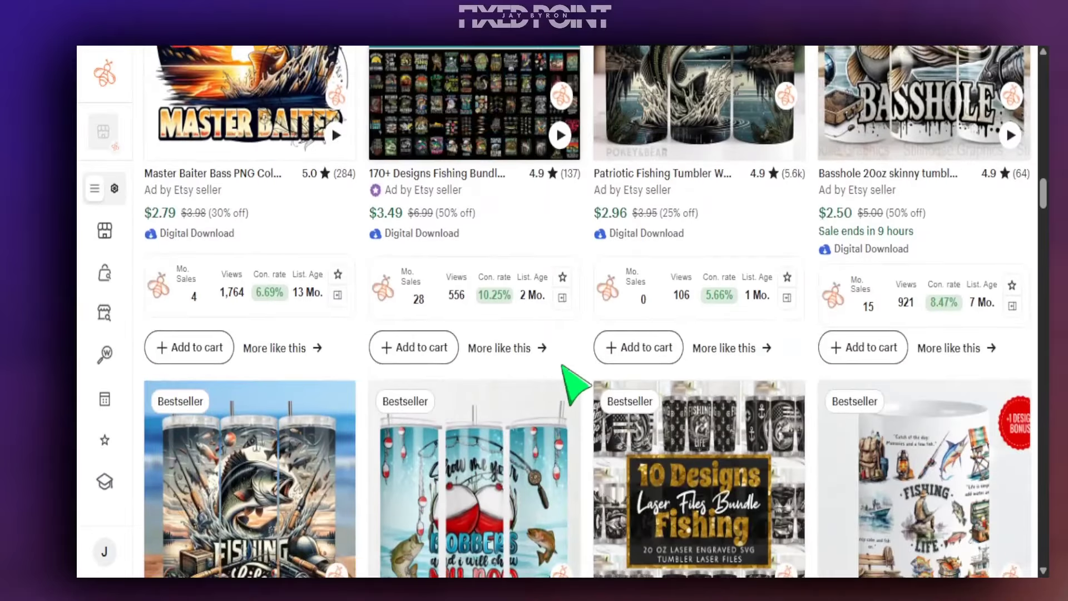
pyautogui.scroll(-2, 566, 384)
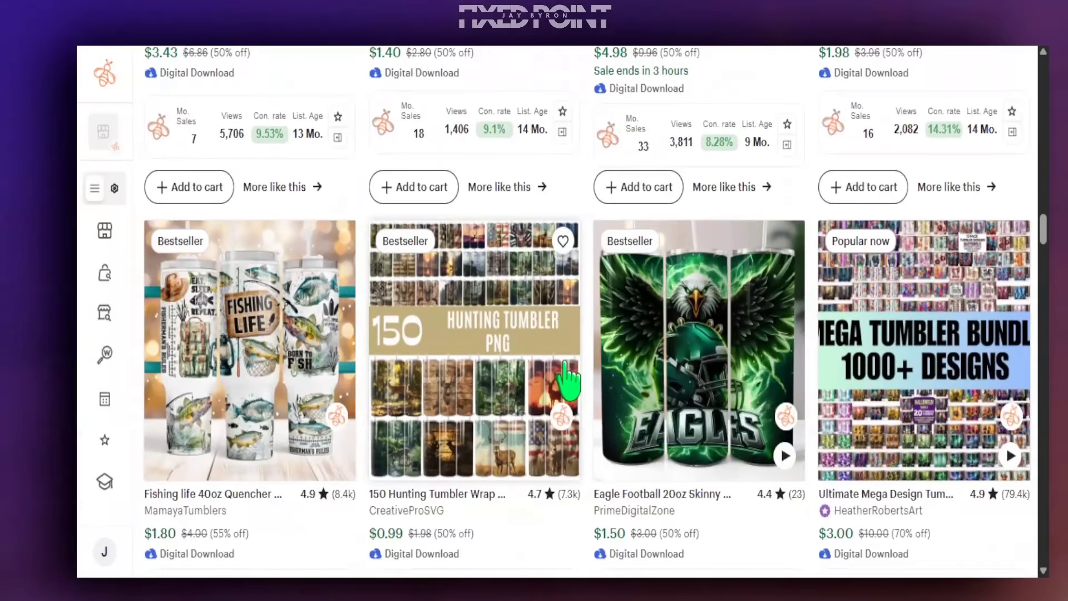
pyautogui.scroll(-10, 566, 383)
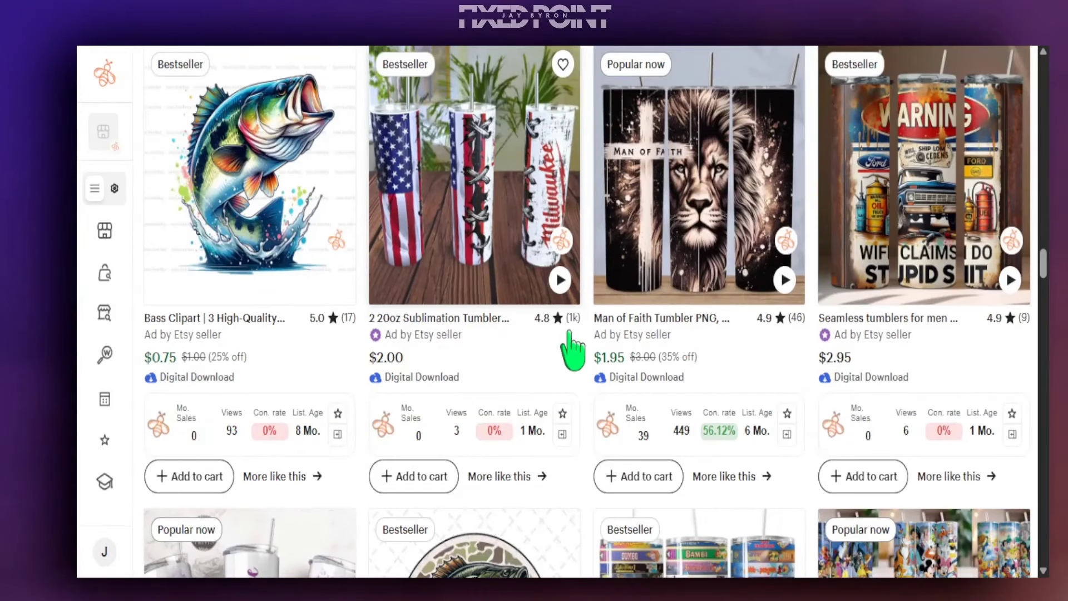
pyautogui.scroll(-6, 572, 351)
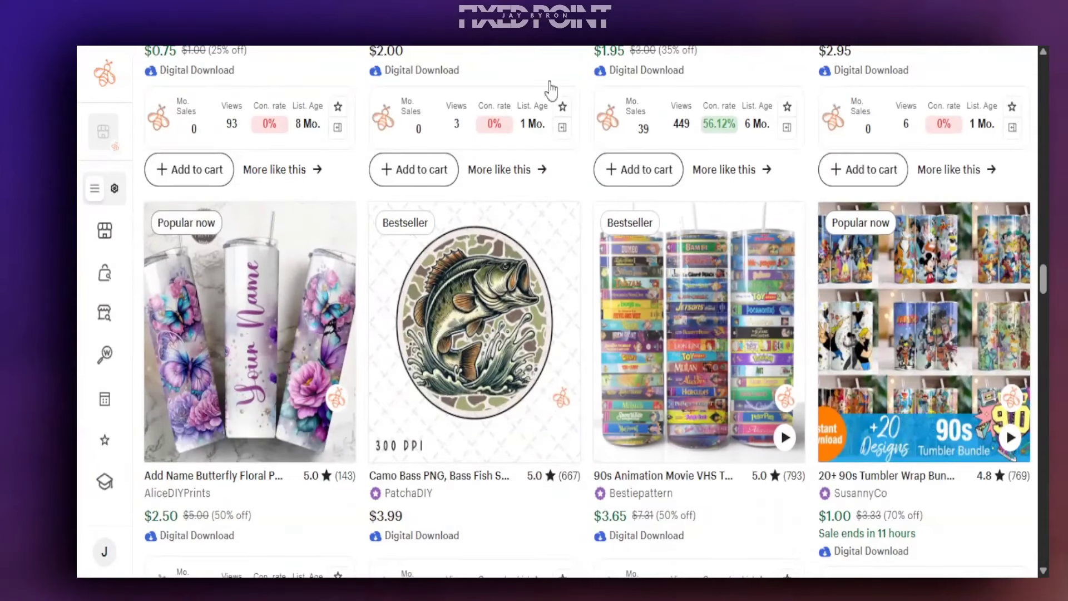
# Step: Close the fishing results and open the Gardening niche's tumbler wrap listings on Etsy from Hobbies & Interests
pyautogui.press('super+w')
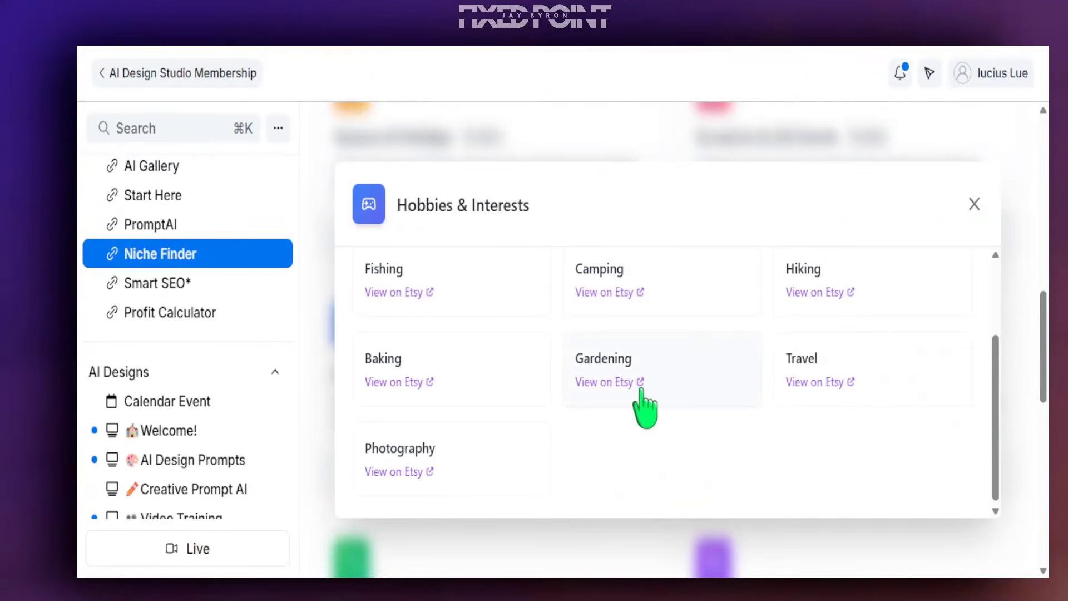
pyautogui.click(605, 382)
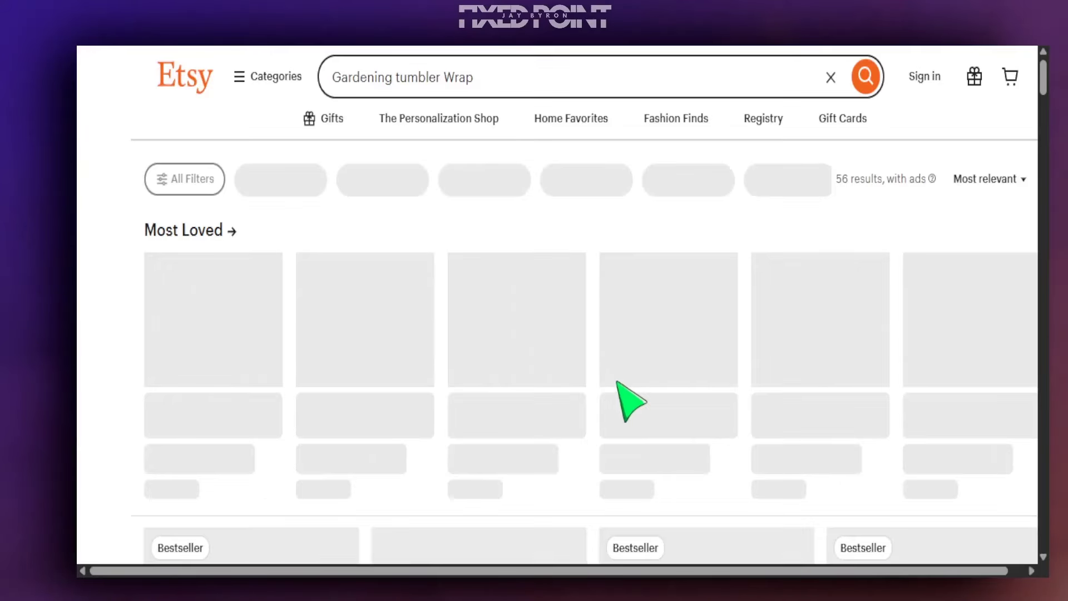
# Step: Examine the Gardening and Camping tumbler wrap results on Etsy, comparing designs, monthly sales, views and conversion rates
pyautogui.scroll(-9, 627, 400)
pyautogui.scroll(-7, 917, 423)
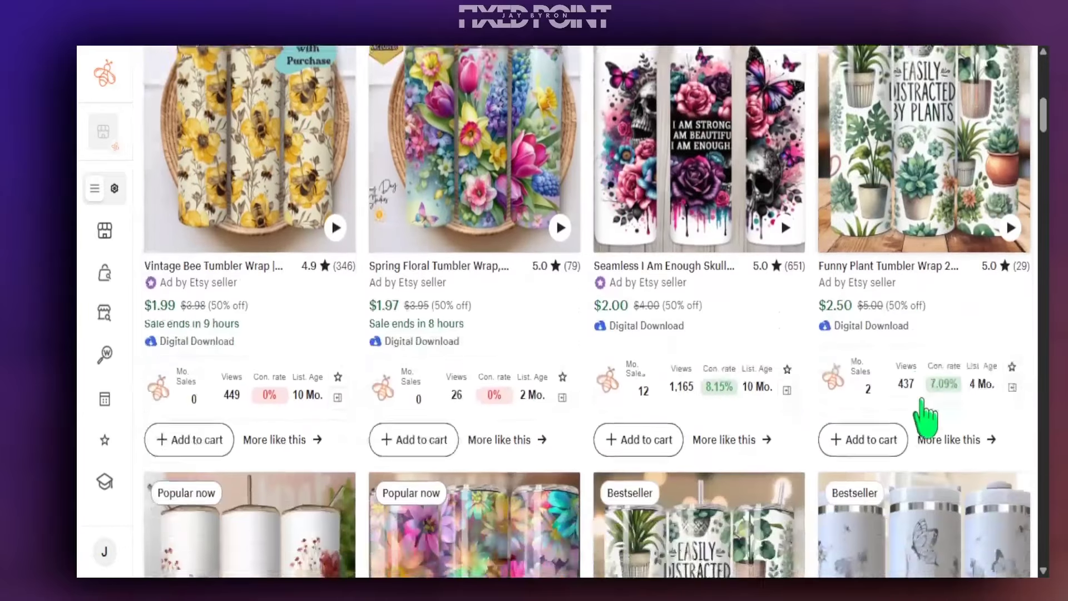
pyautogui.scroll(-3, 923, 420)
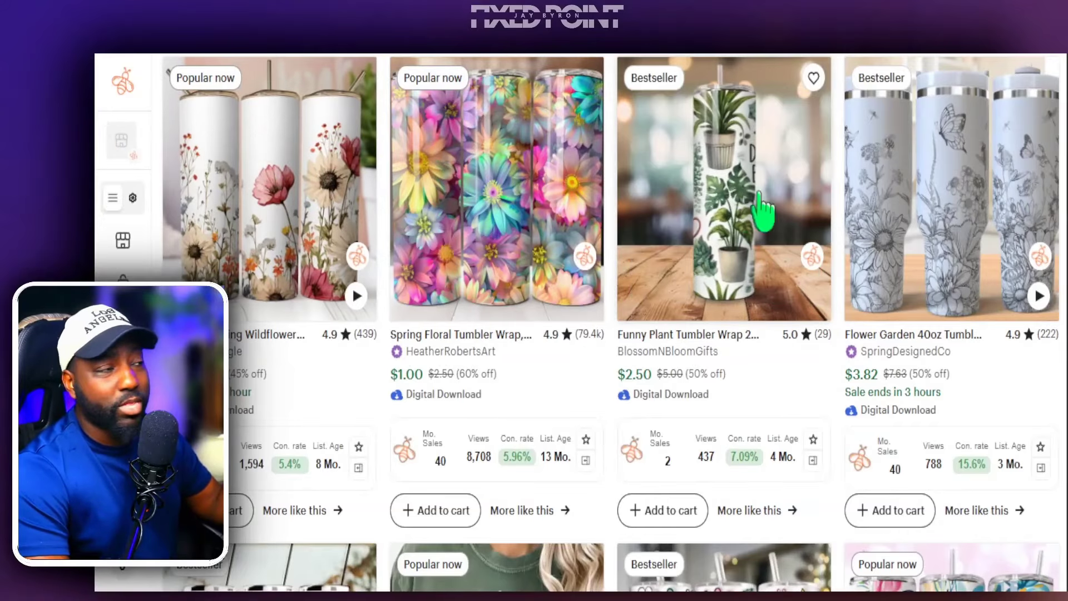
pyautogui.scroll(-5, 823, 189)
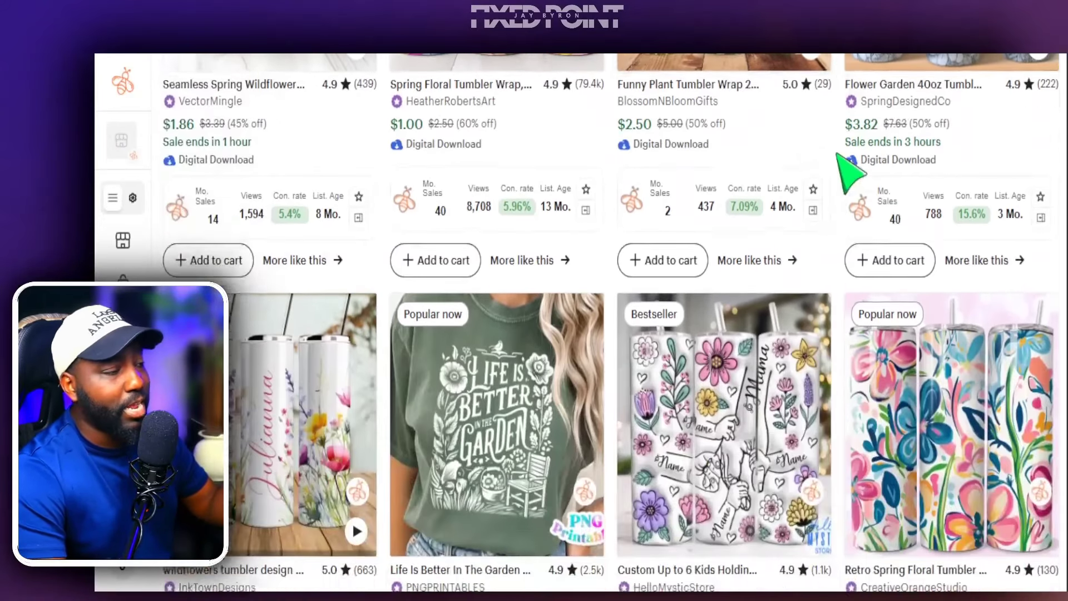
pyautogui.scroll(-17, 845, 178)
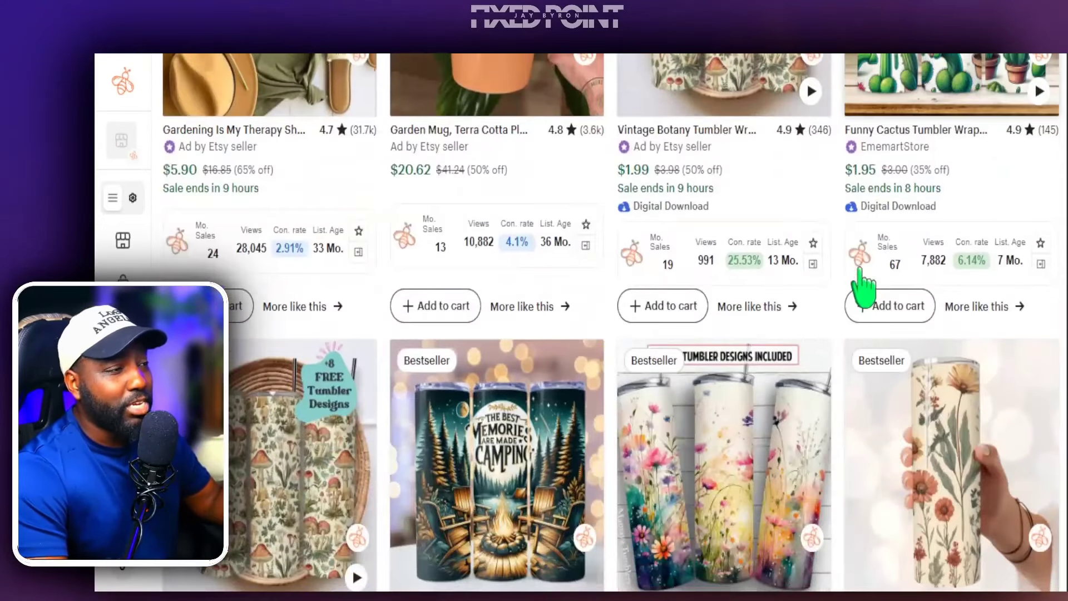
pyautogui.scroll(-5, 861, 284)
pyautogui.scroll(-5, 862, 281)
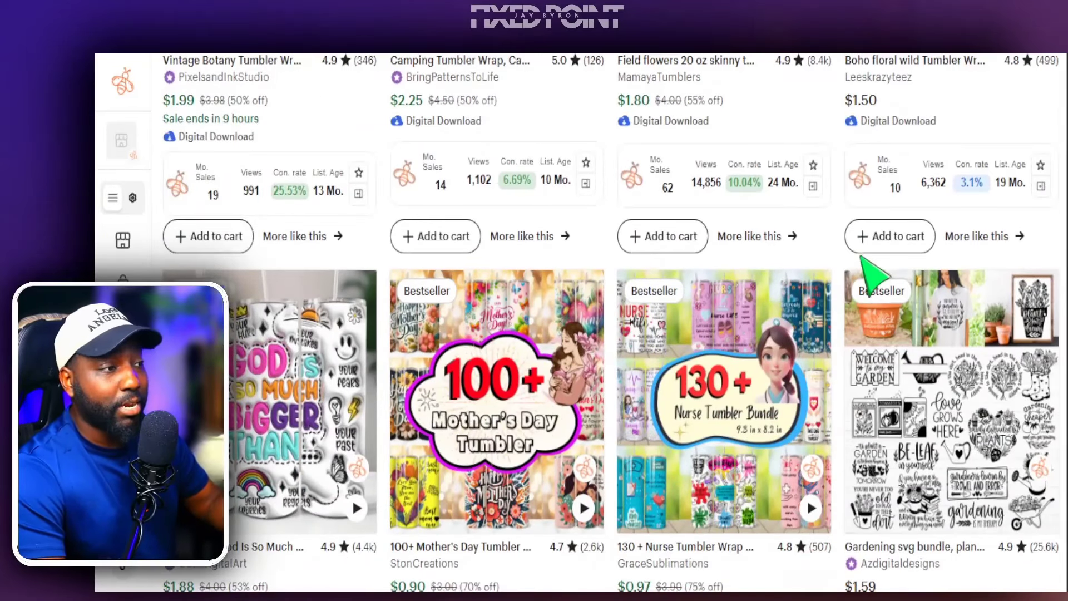
pyautogui.scroll(-3, 863, 261)
pyautogui.scroll(-8, 866, 281)
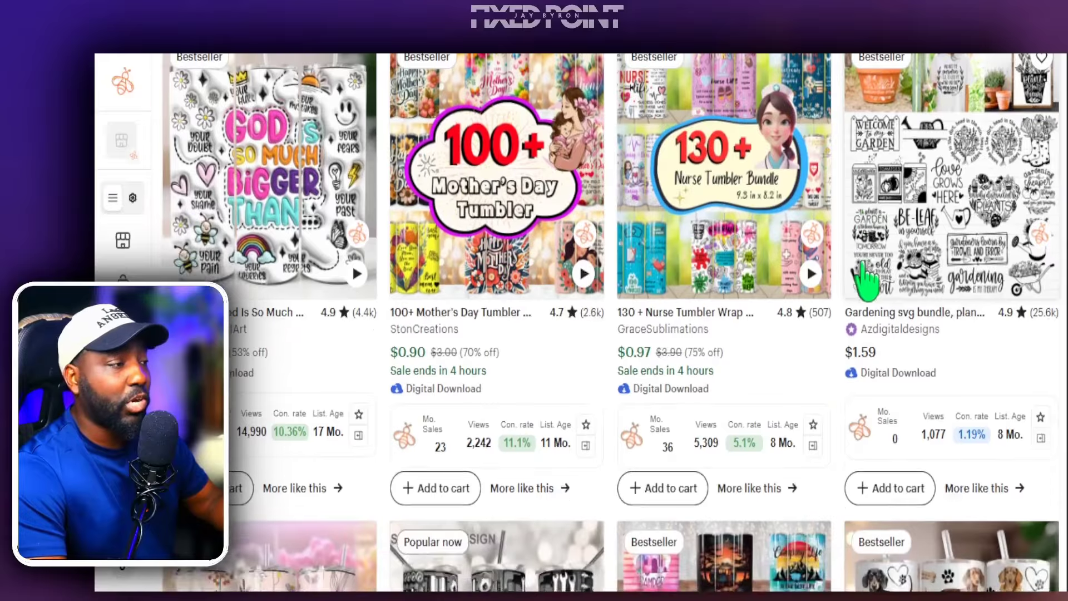
pyautogui.scroll(-9, 866, 281)
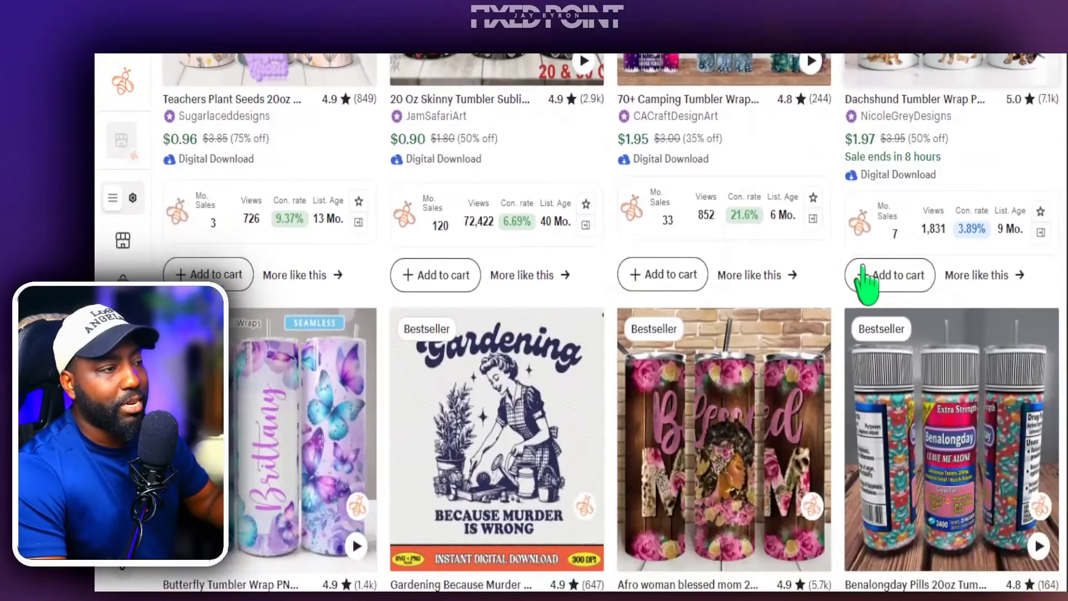
pyautogui.scroll(-3, 866, 279)
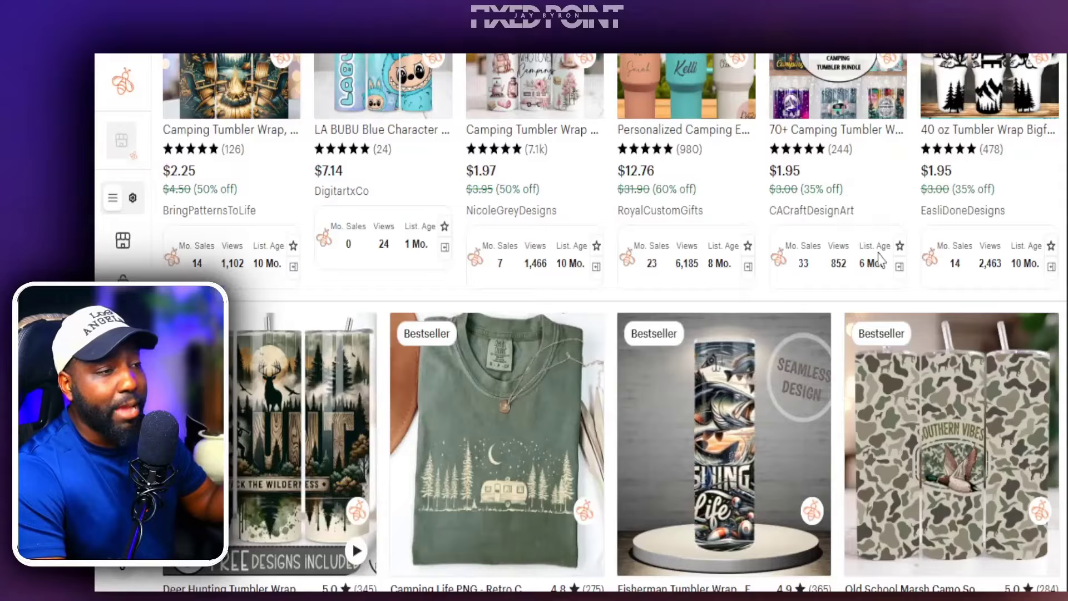
pyautogui.scroll(-9, 879, 259)
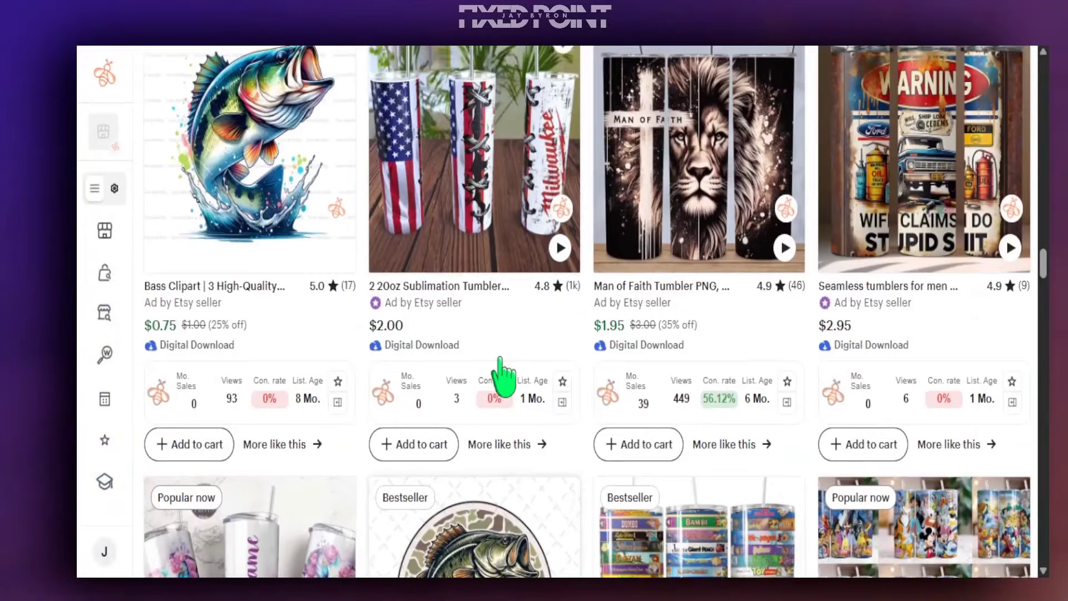
# Step: Revisit the fishing tumbler wrap results and view the Patriotic Fishing Tumbler Wrap listing with its product images
pyautogui.scroll(3, 501, 358)
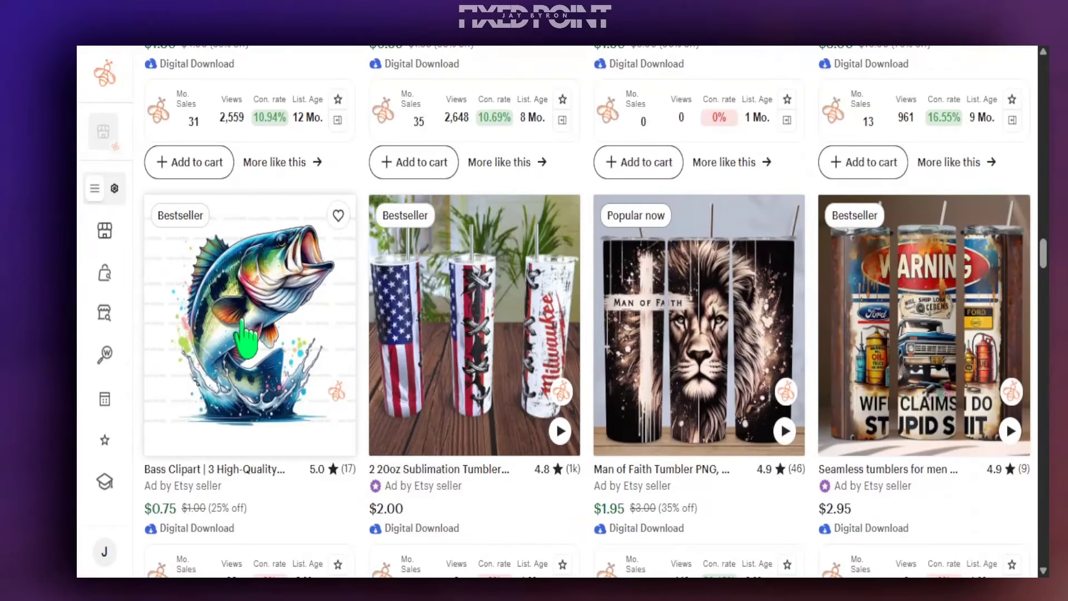
pyautogui.scroll(5, 548, 384)
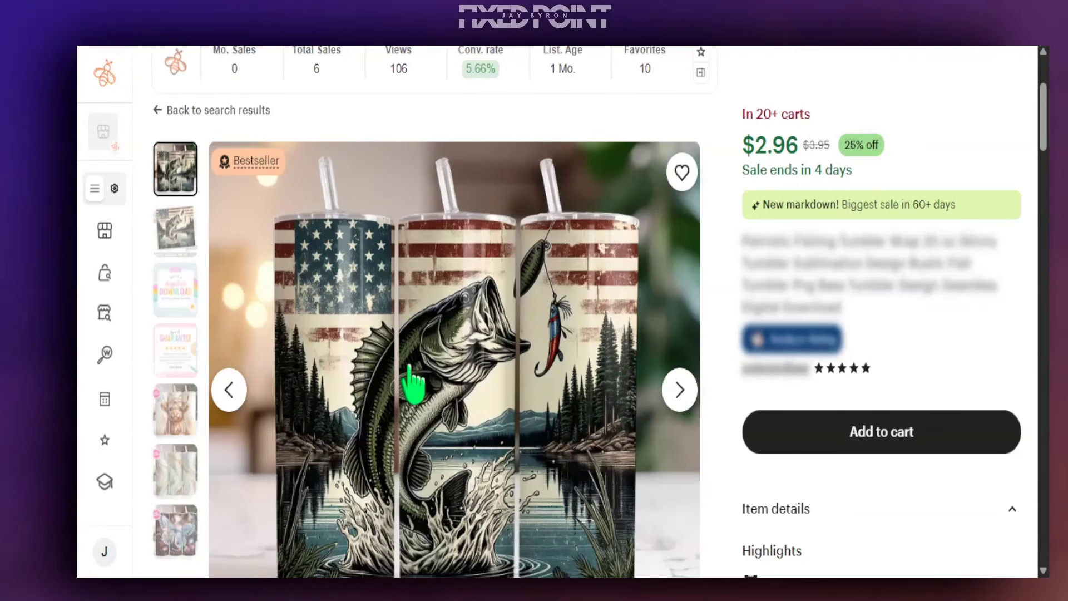
pyautogui.scroll(-2, 388, 324)
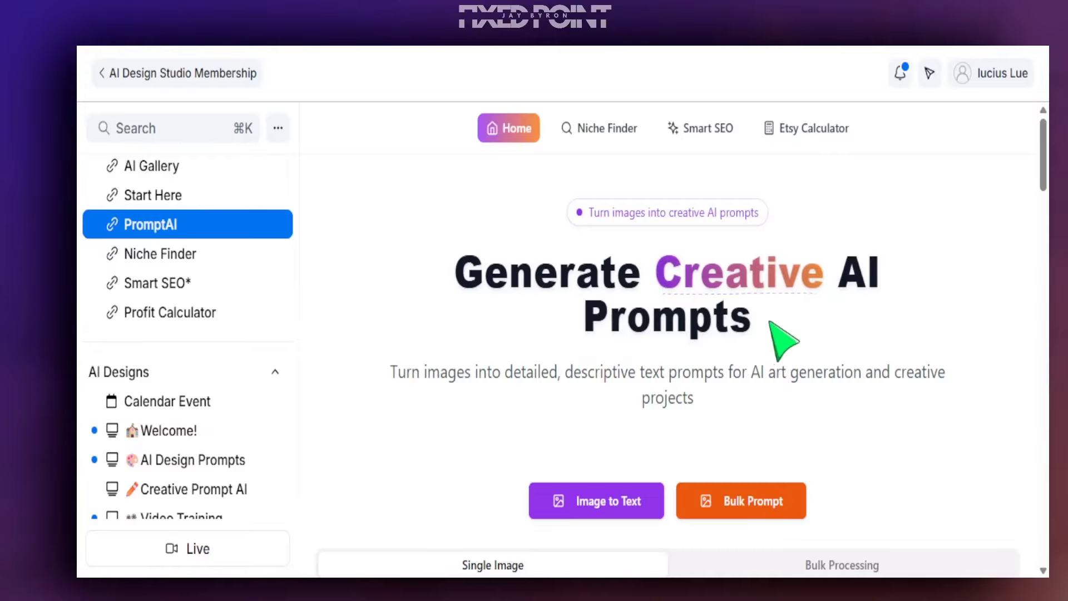
# Step: Review PromptAI's How It Works section, covering image upload, AI analysis and getting the creative prompt
pyautogui.scroll(-10, 799, 325)
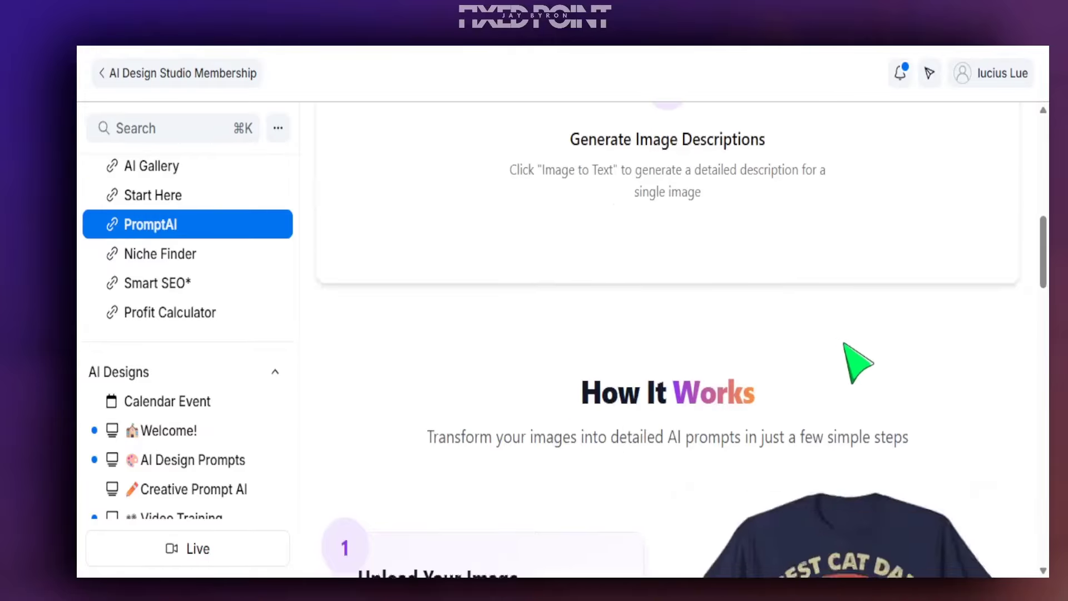
pyautogui.scroll(-6, 838, 354)
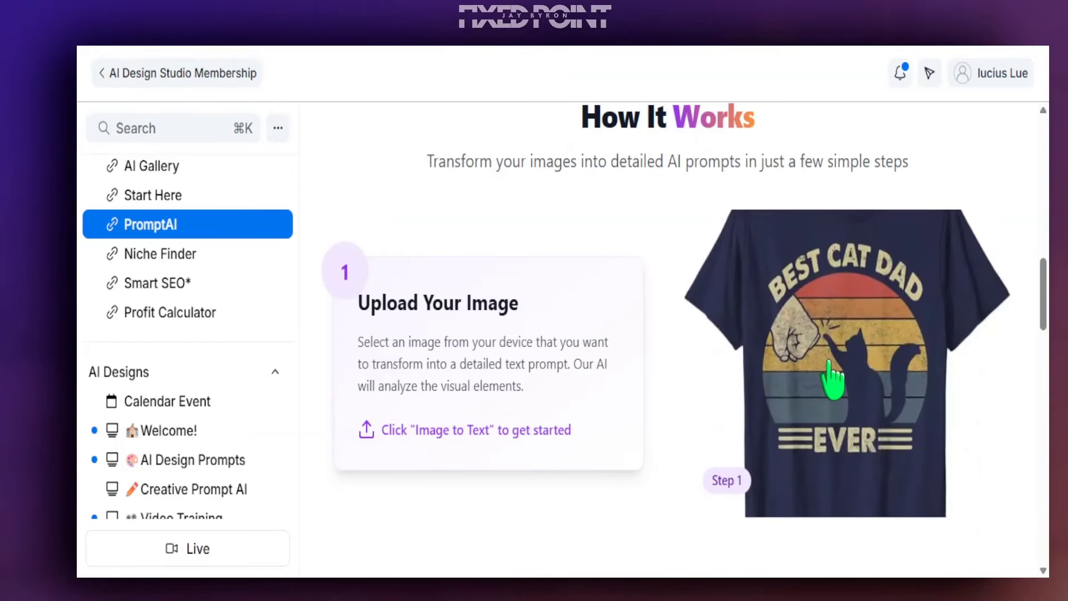
pyautogui.scroll(-5, 818, 361)
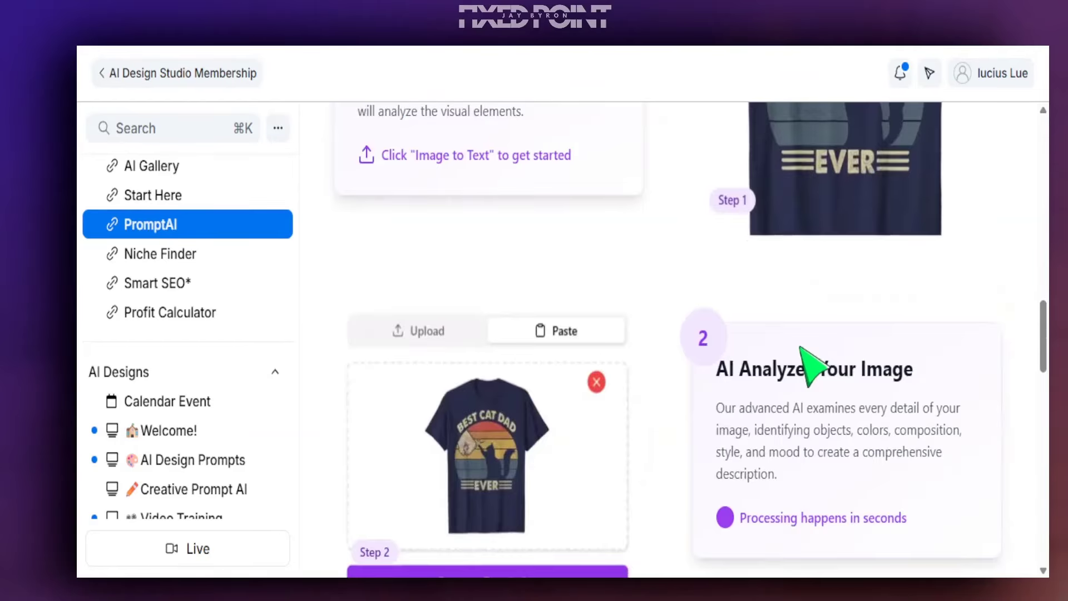
pyautogui.scroll(-2, 822, 386)
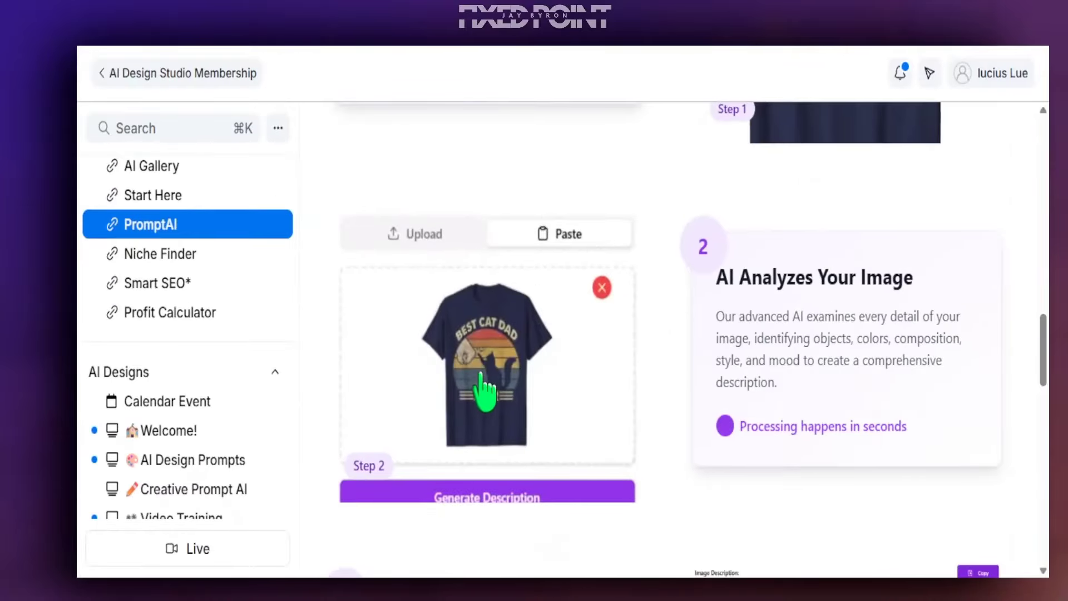
pyautogui.scroll(-6, 679, 418)
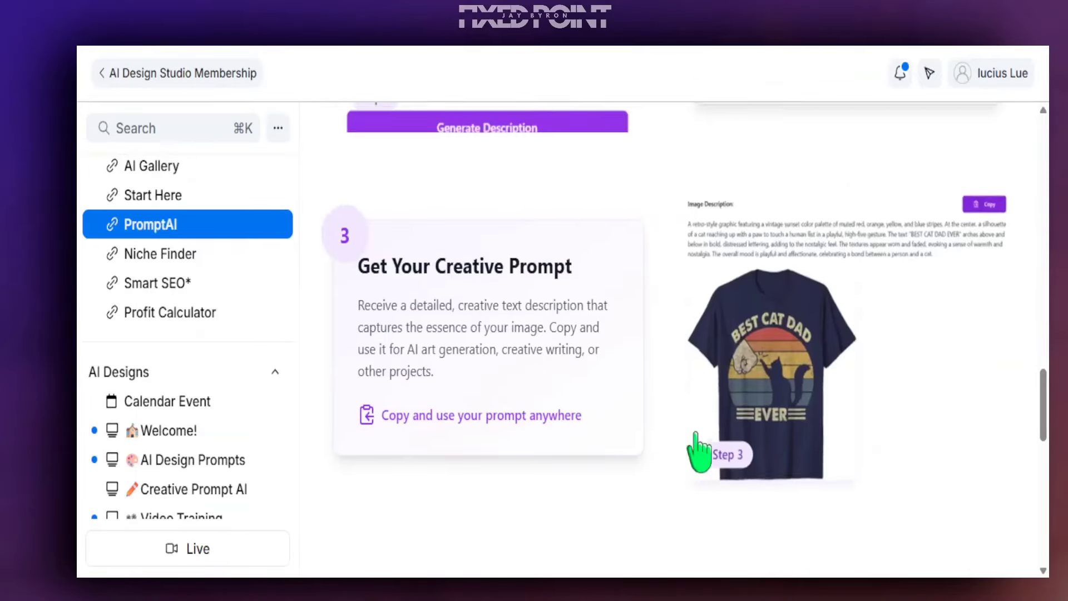
pyautogui.scroll(10, 712, 449)
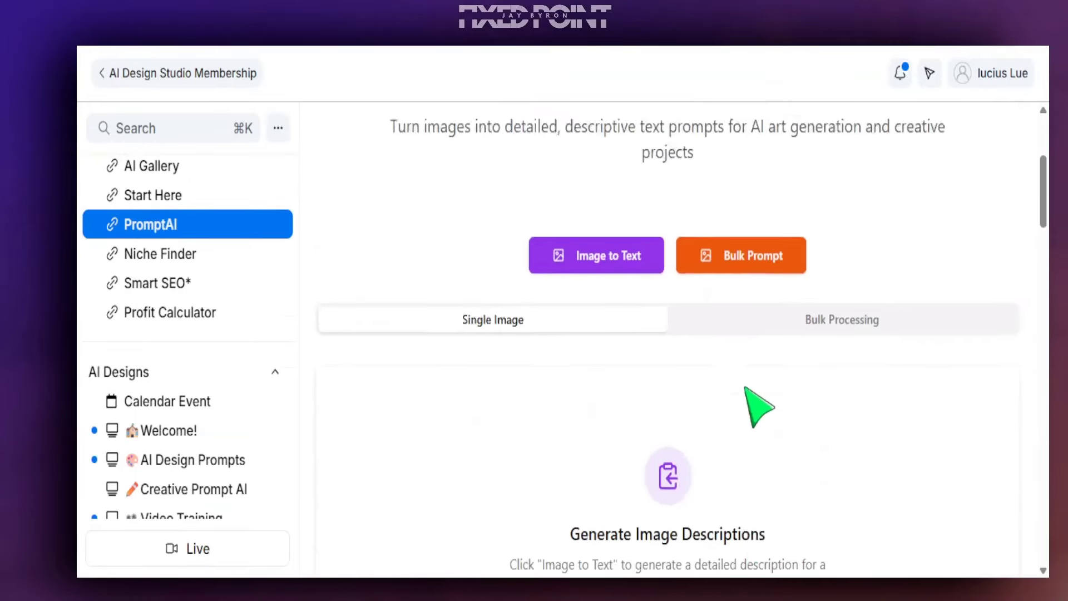
# Step: Open PromptAI's Bulk Image Processing dialog and review its image slots and usage notes
pyautogui.click(718, 322)
pyautogui.scroll(-5, 753, 370)
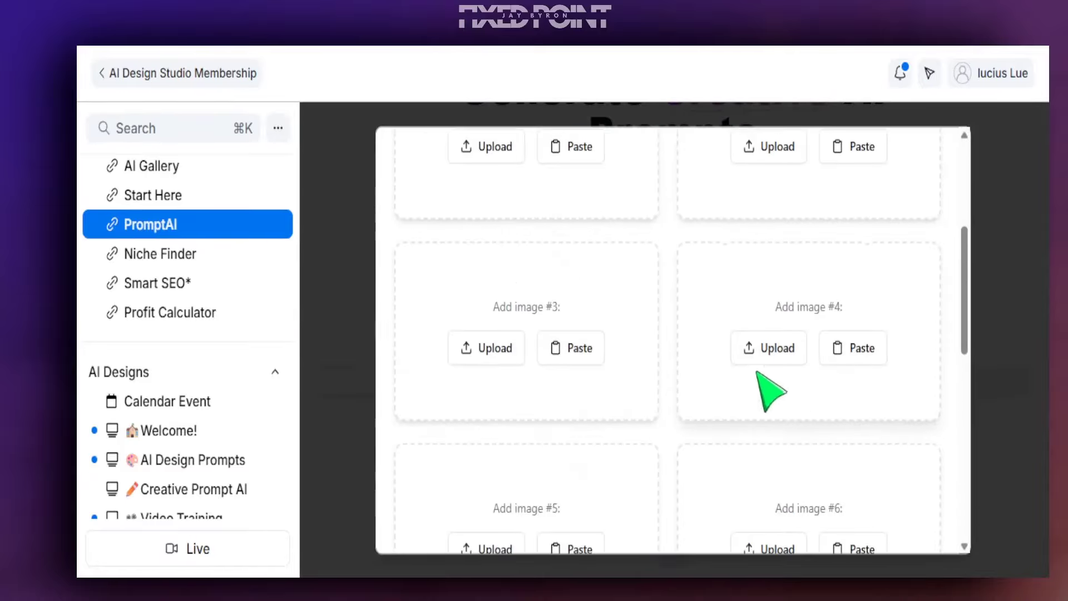
pyautogui.scroll(-10, 766, 389)
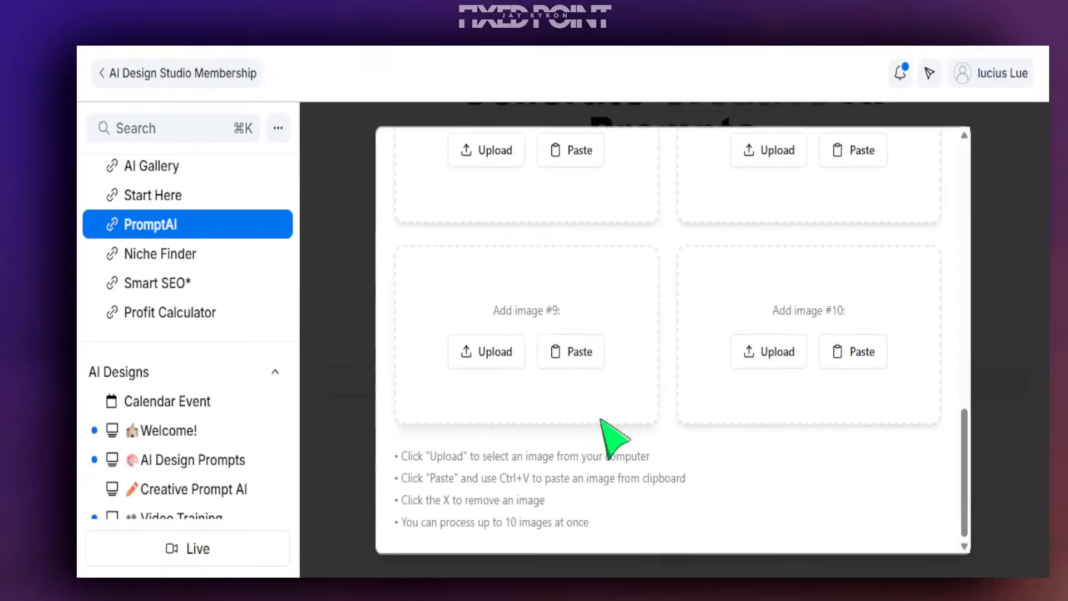
pyautogui.scroll(10, 651, 453)
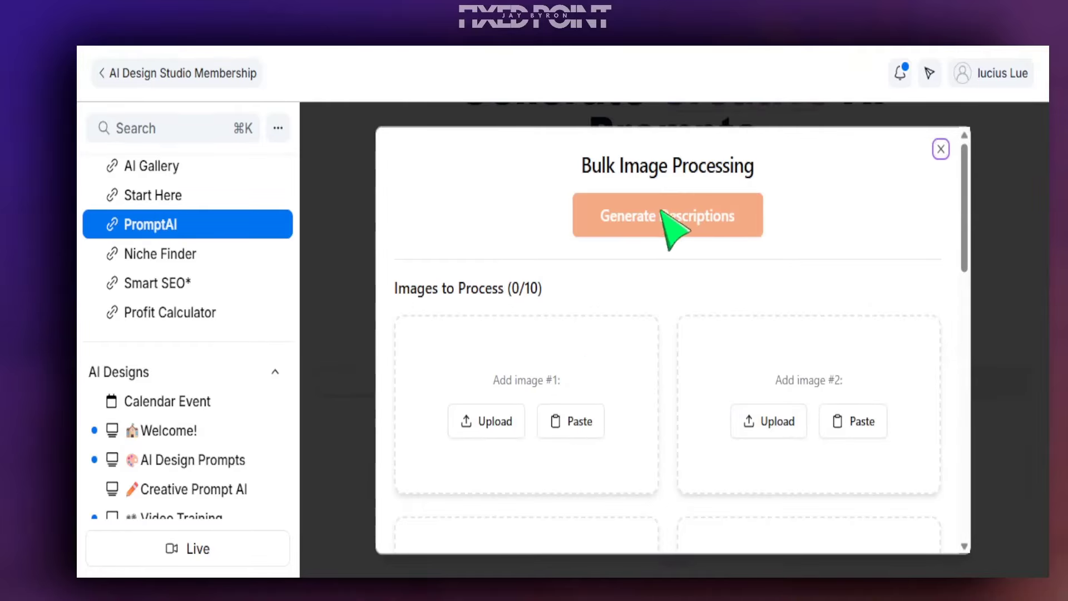
pyautogui.click(941, 149)
pyautogui.click(725, 316)
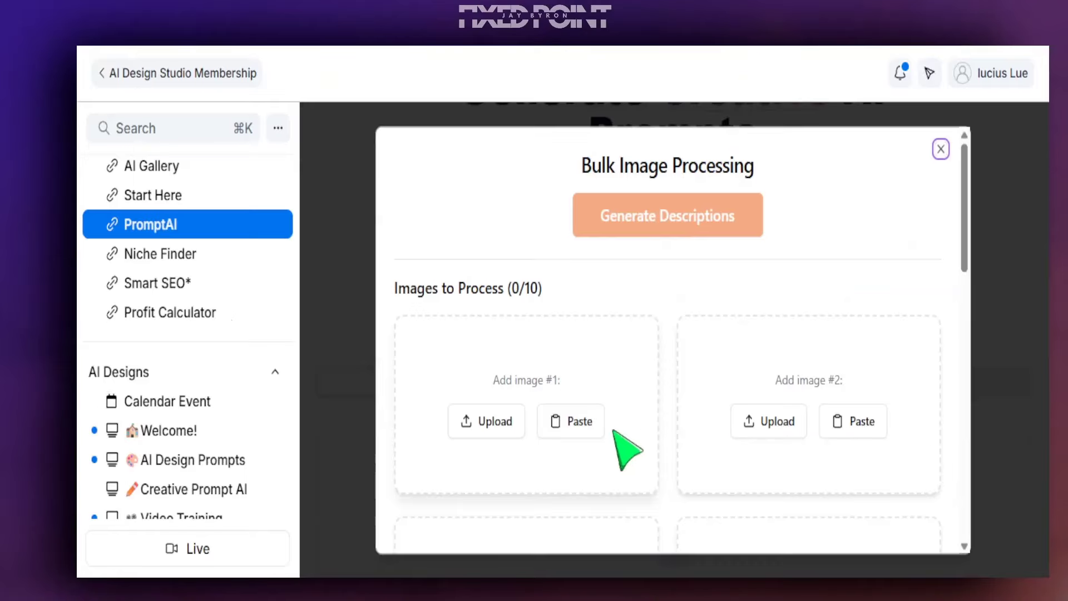
# Step: Paste the bass-and-deer tumbler wrap image into slot #1 and the leaping bass at sunset image into slot #2
pyautogui.click(574, 405)
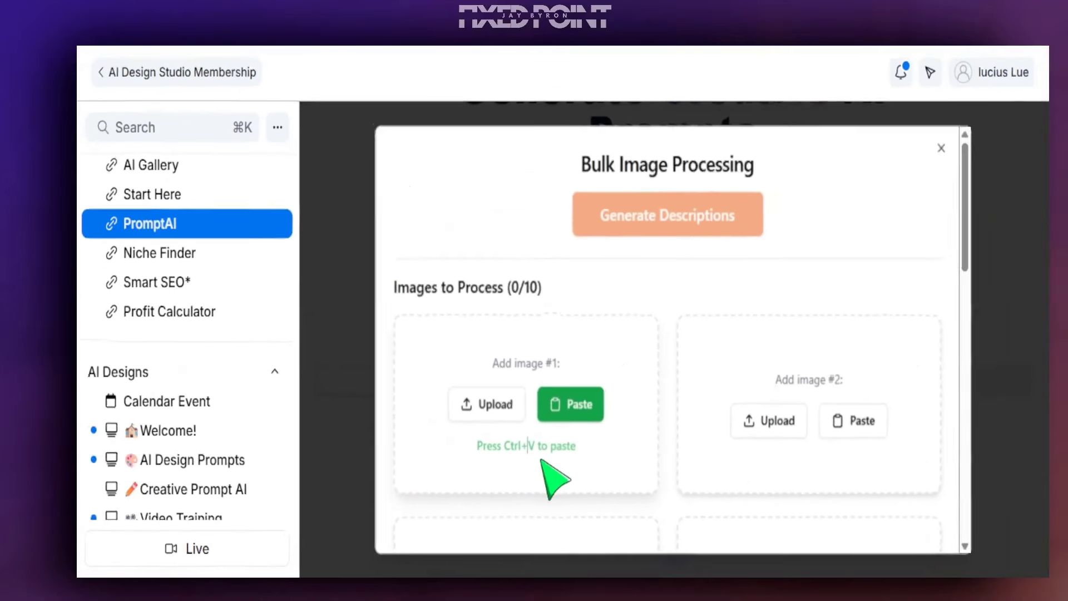
pyautogui.hotkey('ctrl', 'v')
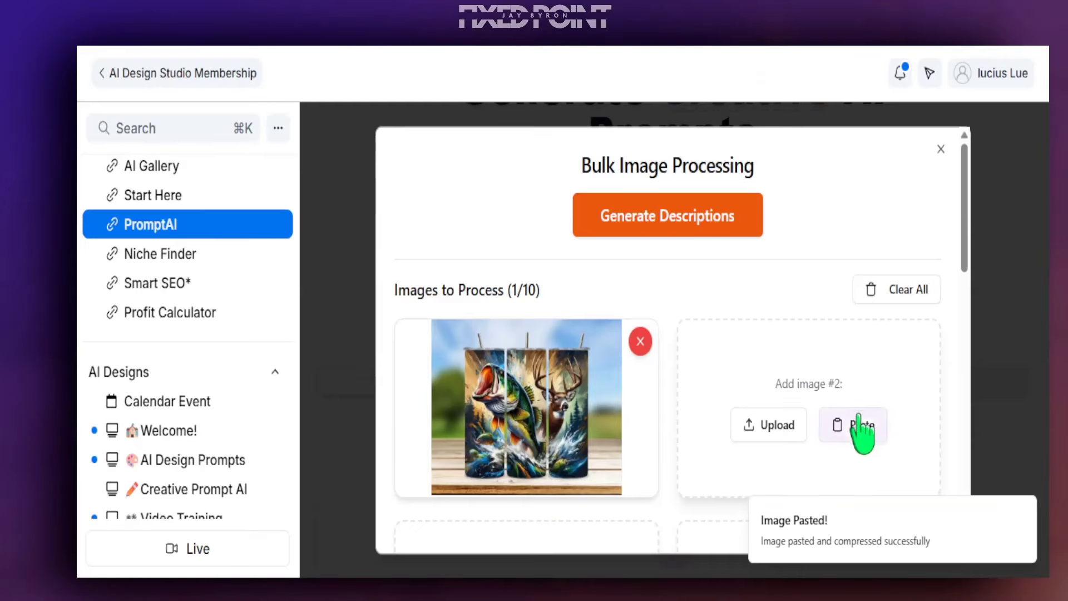
pyautogui.click(860, 425)
pyautogui.hotkey('ctrl', 'v')
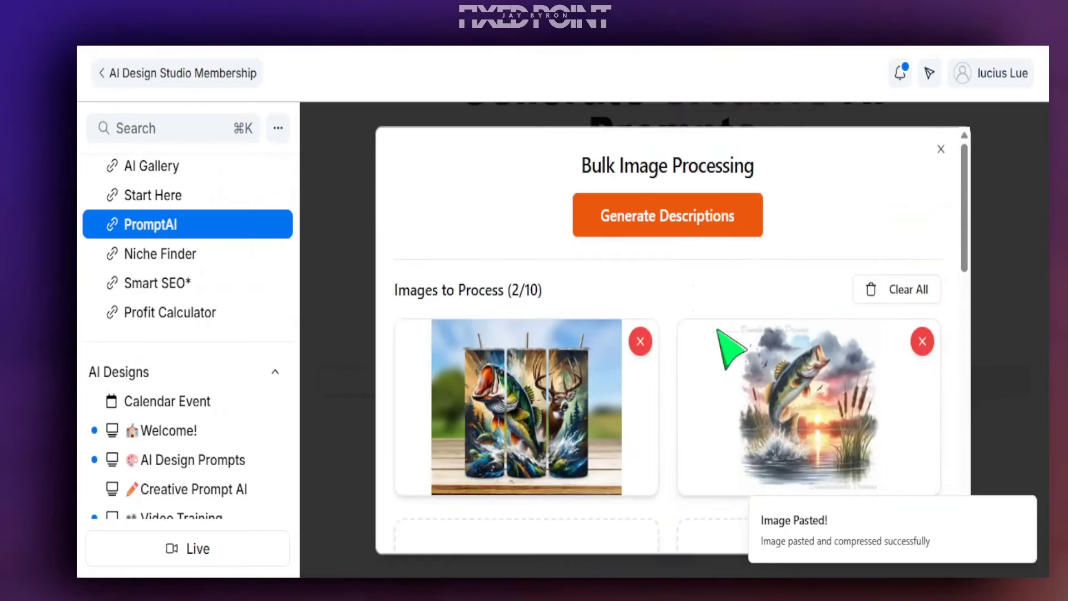
# Step: Paste the American flag bass tumbler wrap image into slot #3 of the bulk image processing
pyautogui.scroll(-4, 640, 359)
pyautogui.click(570, 335)
pyautogui.hotkey('ctrl', 'v')
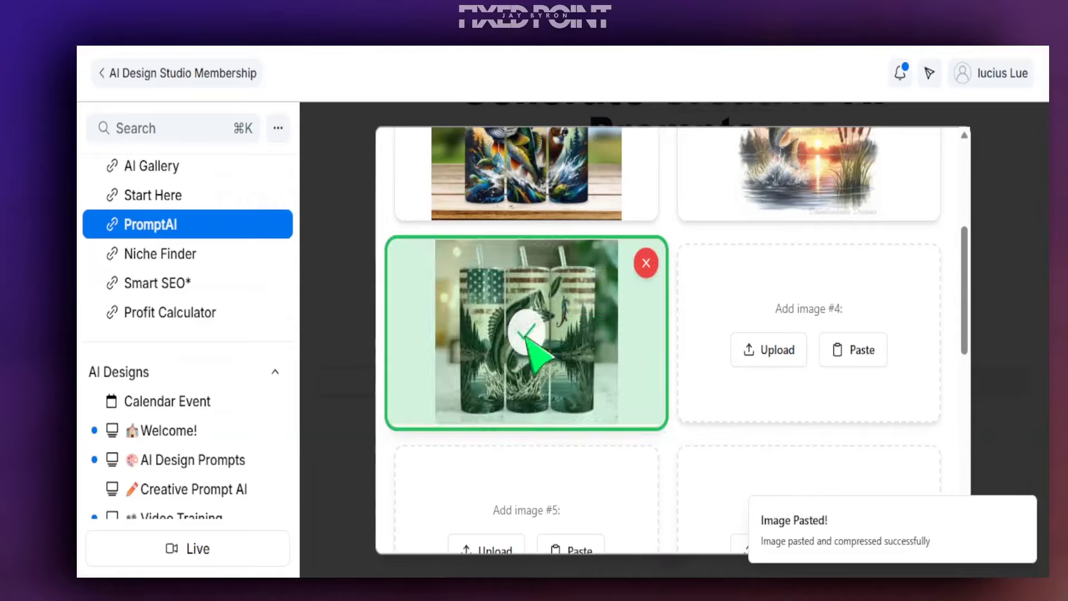
# Step: Generate descriptions for the three fishing design images and review each resulting description
pyautogui.scroll(-10, 684, 429)
pyautogui.scroll(10, 740, 372)
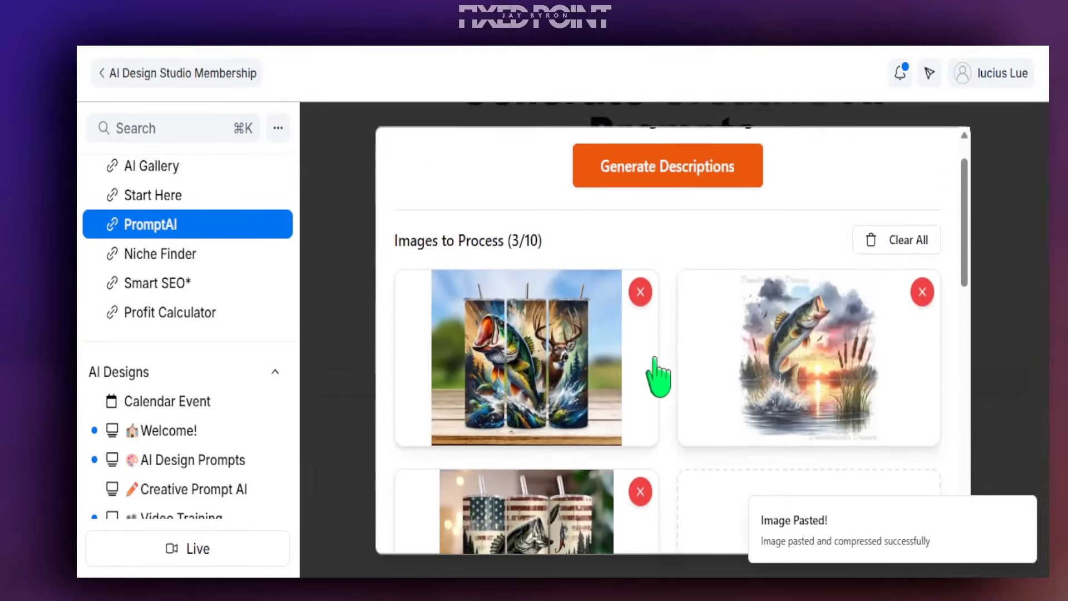
pyautogui.scroll(2, 658, 374)
pyautogui.click(681, 222)
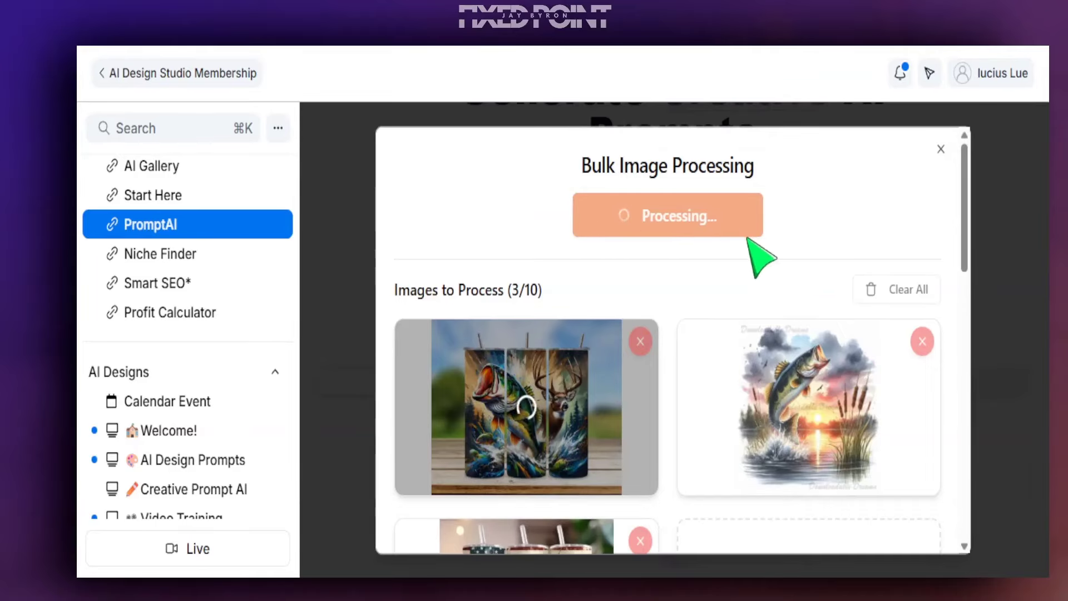
pyautogui.scroll(-3, 762, 388)
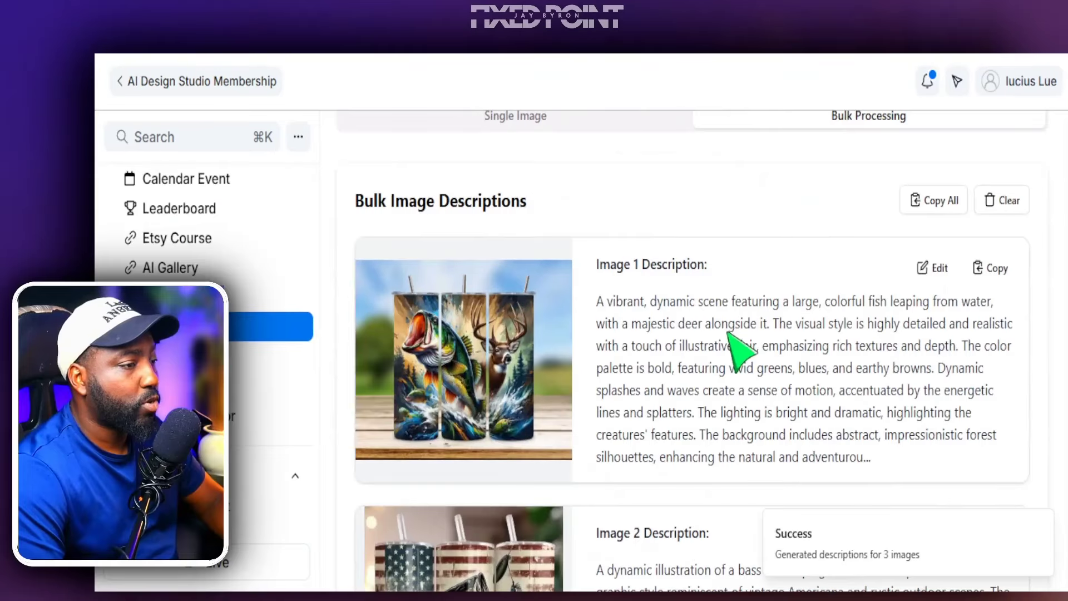
pyautogui.scroll(-4, 812, 364)
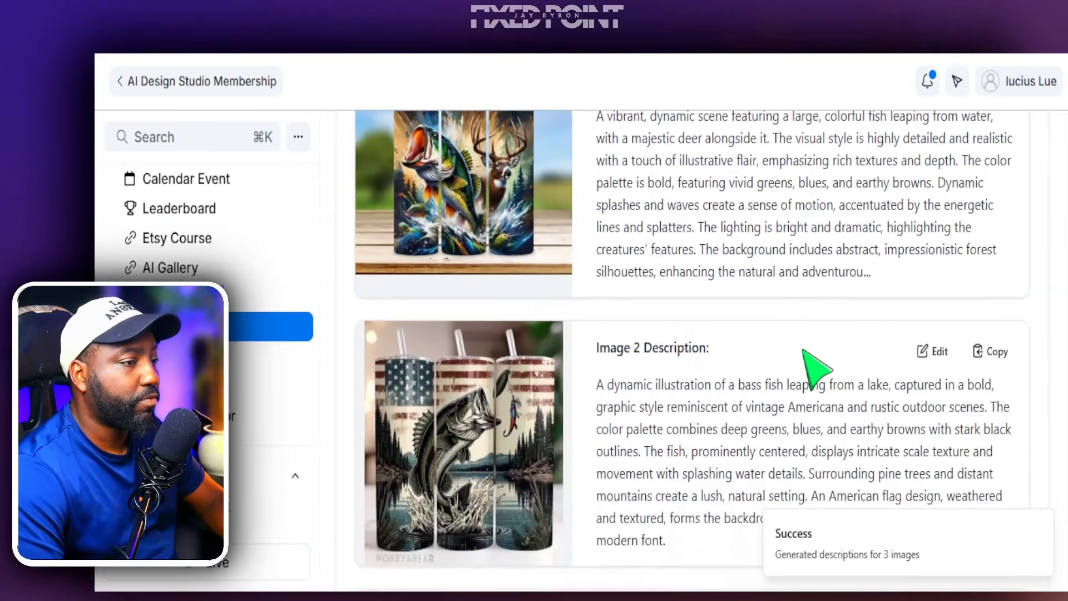
pyautogui.scroll(-5, 815, 367)
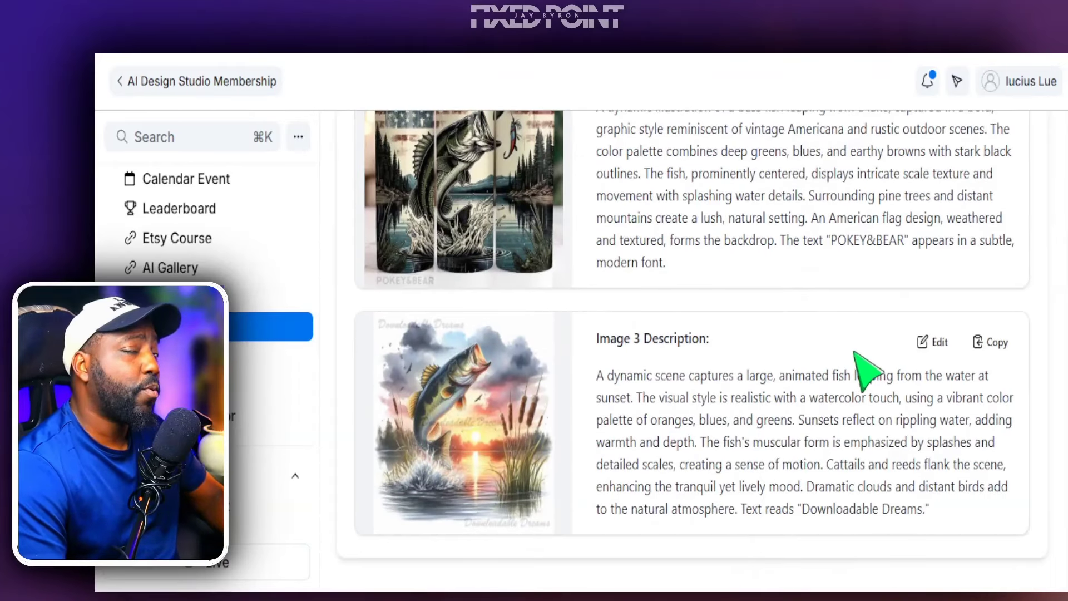
# Step: Remove the sentence Text reads "Downloadable Dreams." from the Image 3 description and save it
pyautogui.click(926, 342)
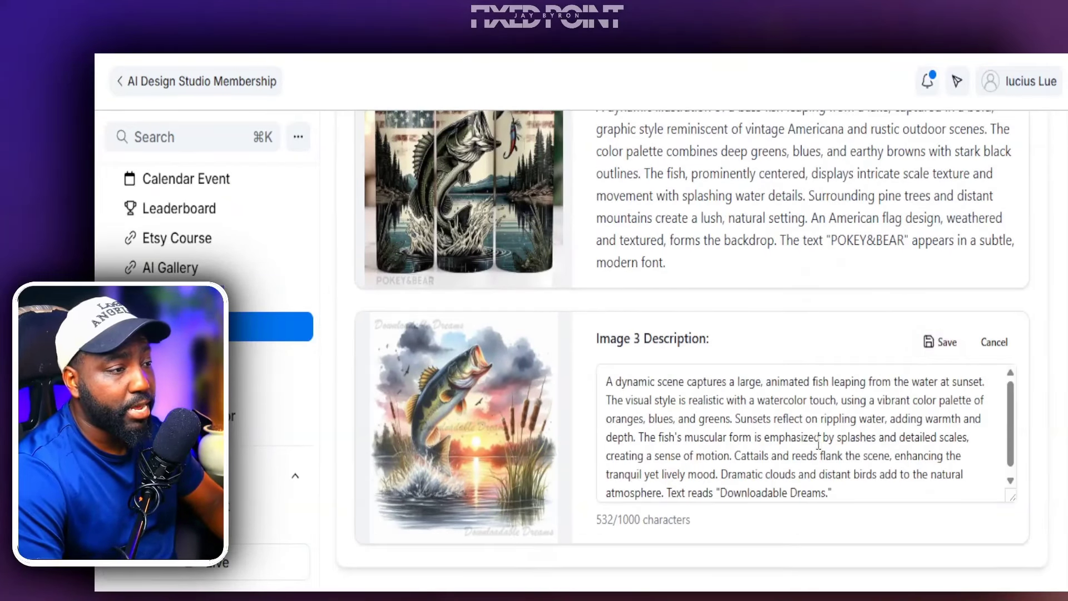
pyautogui.scroll(-1, 819, 443)
pyautogui.moveTo(668, 484); pyautogui.dragTo(848, 489)
pyautogui.press('BackSpace')
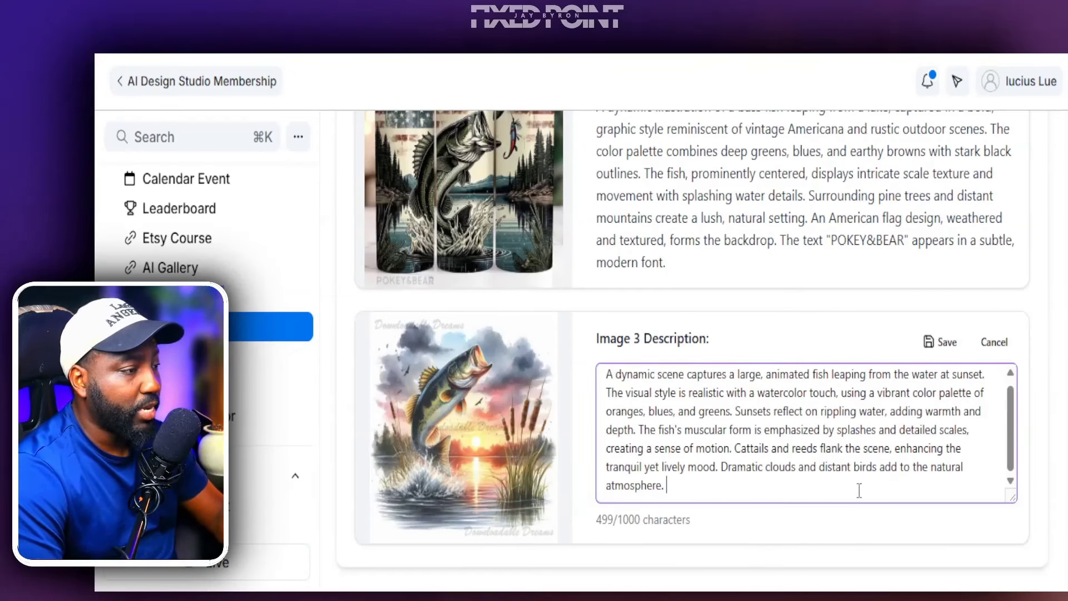
pyautogui.click(935, 342)
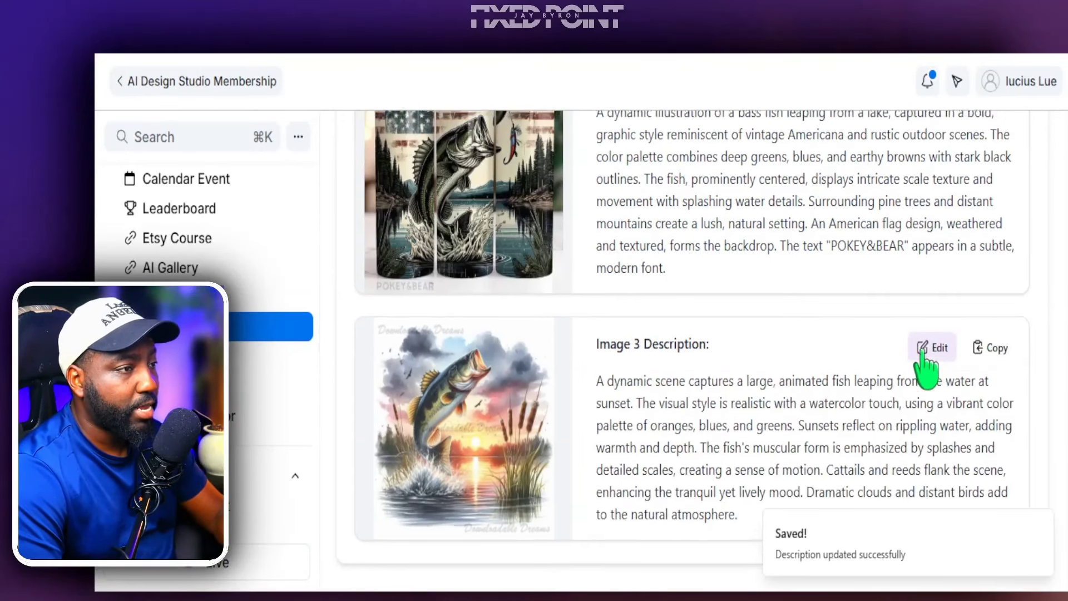
# Step: End the Image 1 description after "silhouettes" with a period, replacing the cut-off phrase ", enhancing the natural and adventurou...", and save it
pyautogui.scroll(5, 912, 356)
pyautogui.scroll(3, 924, 345)
pyautogui.click(935, 268)
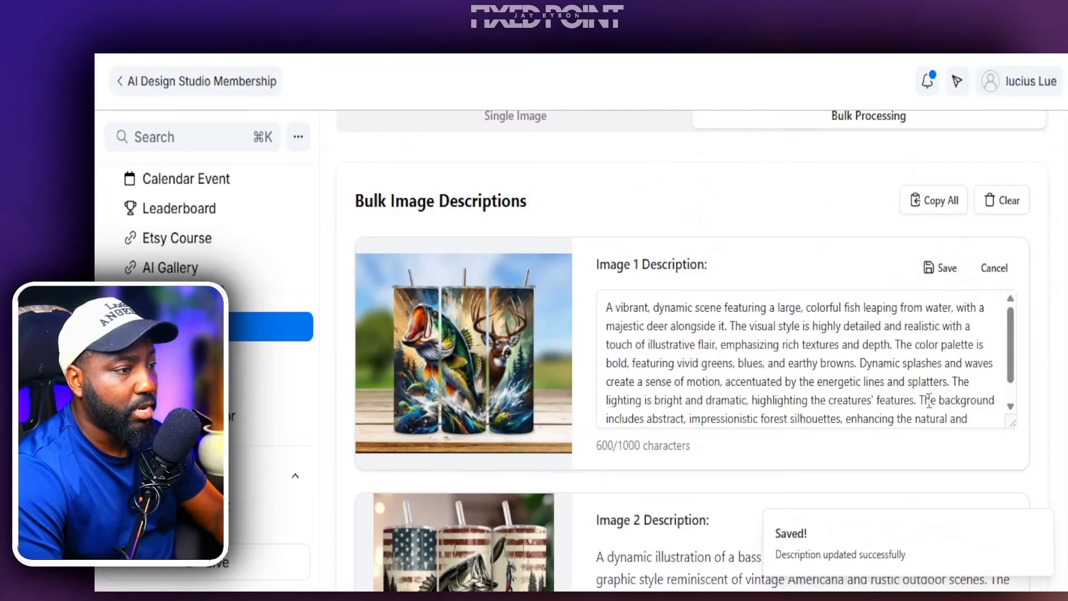
pyautogui.scroll(-1, 928, 400)
pyautogui.moveTo(843, 394); pyautogui.dragTo(866, 413)
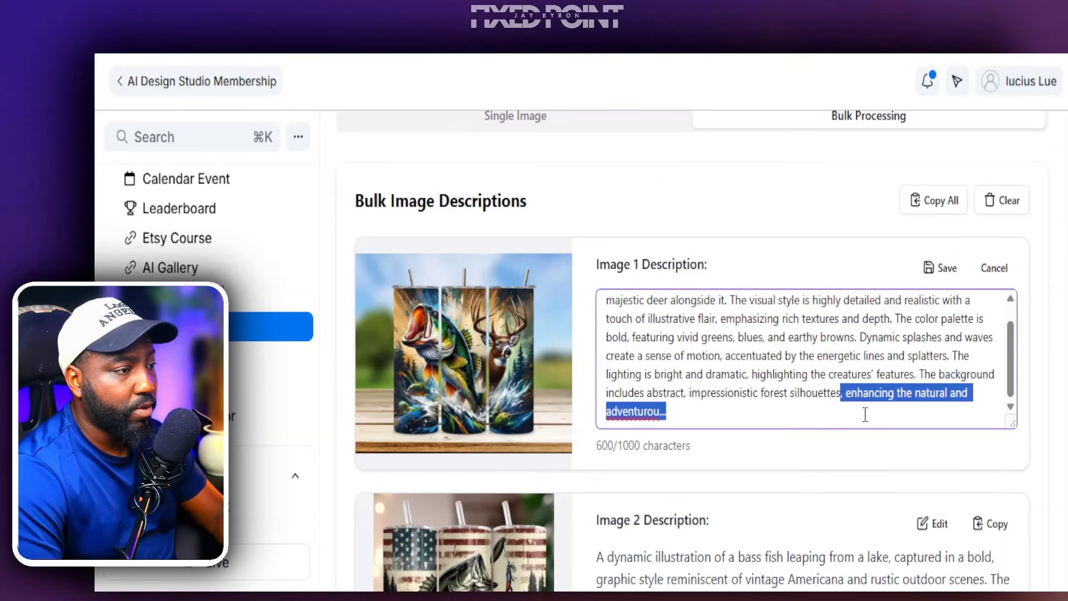
pyautogui.write('.')
pyautogui.click(940, 268)
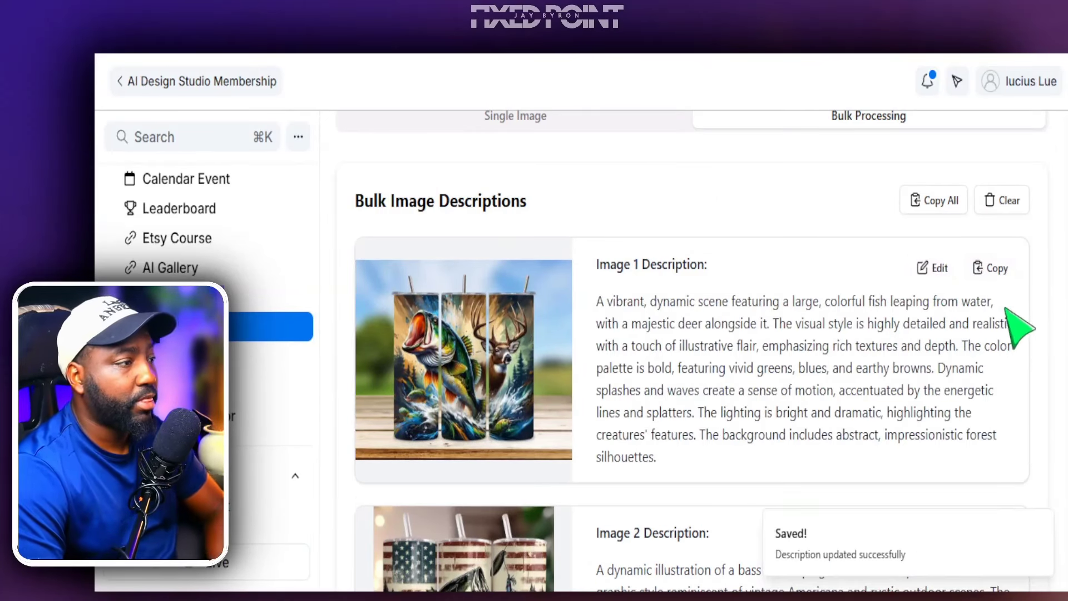
# Step: Copy the Image 1 description and start a new project in Kittl
pyautogui.click(995, 273)
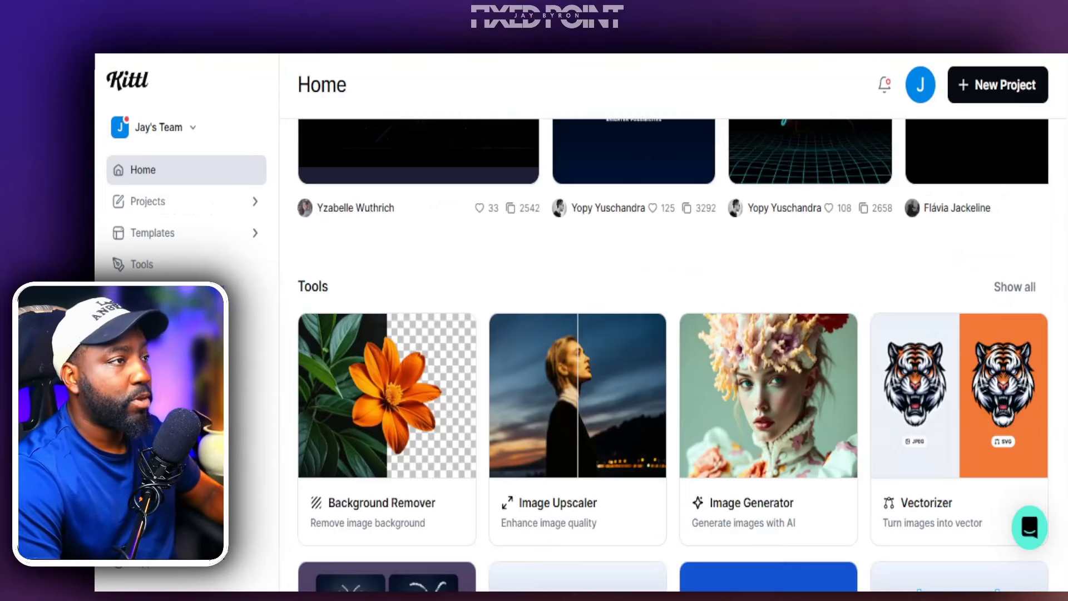
pyautogui.scroll(5, 716, 257)
pyautogui.click(978, 95)
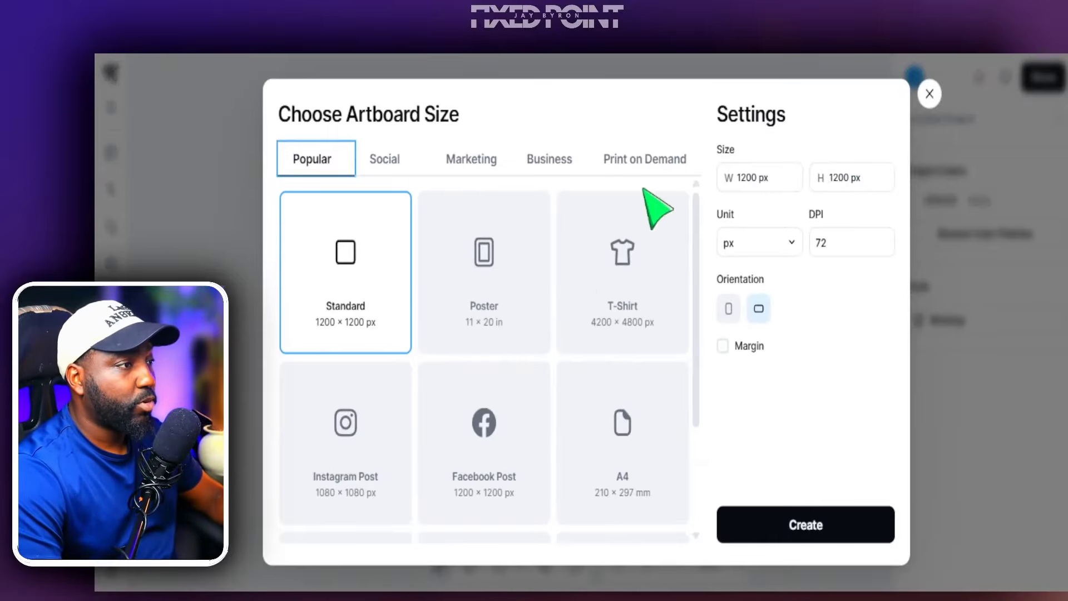
# Step: Create an artboard in inches, 9.30 in wide by 8.20 in high at 300 DPI
pyautogui.click(738, 179)
pyautogui.click(790, 243)
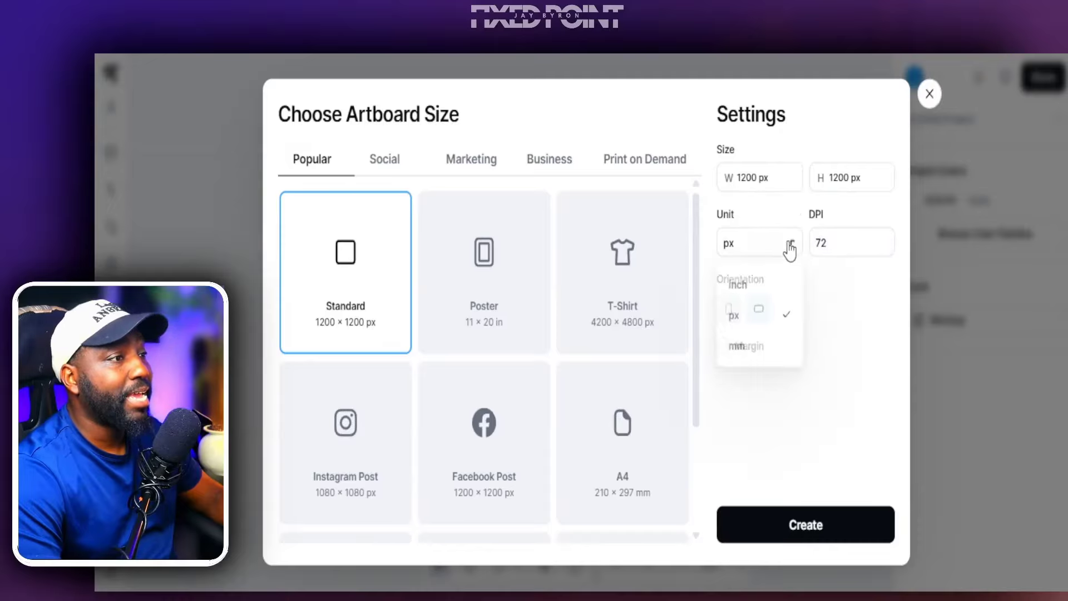
pyautogui.click(738, 284)
pyautogui.click(754, 177)
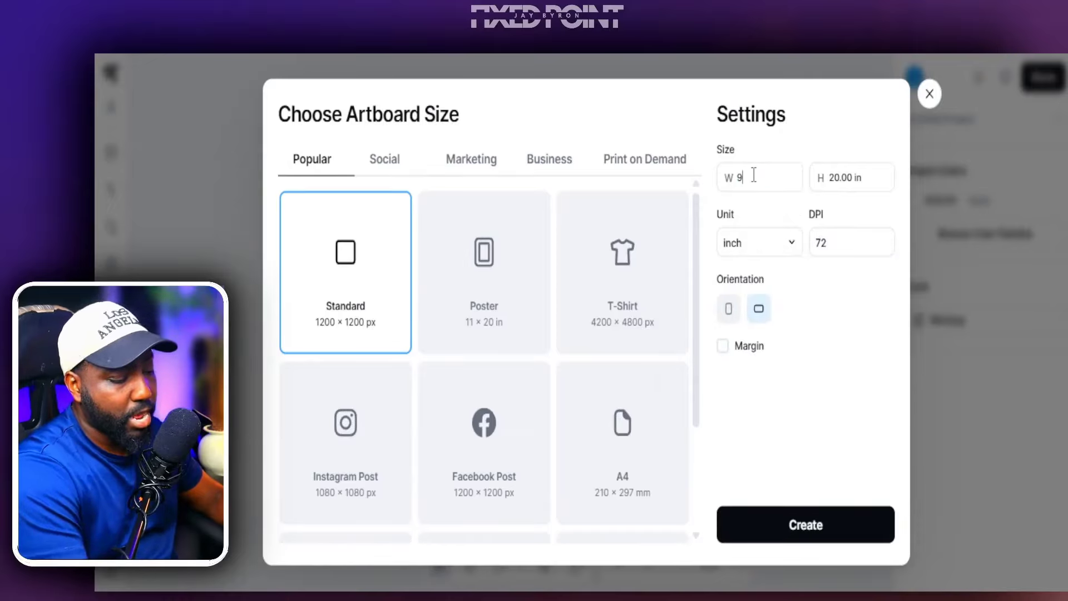
pyautogui.click(841, 178)
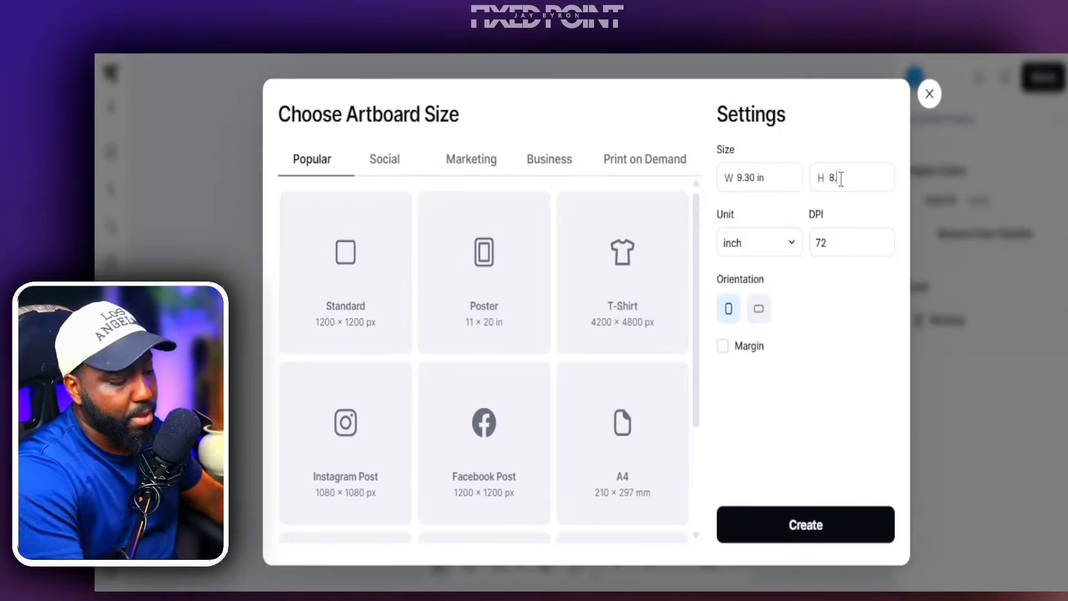
pyautogui.click(823, 240)
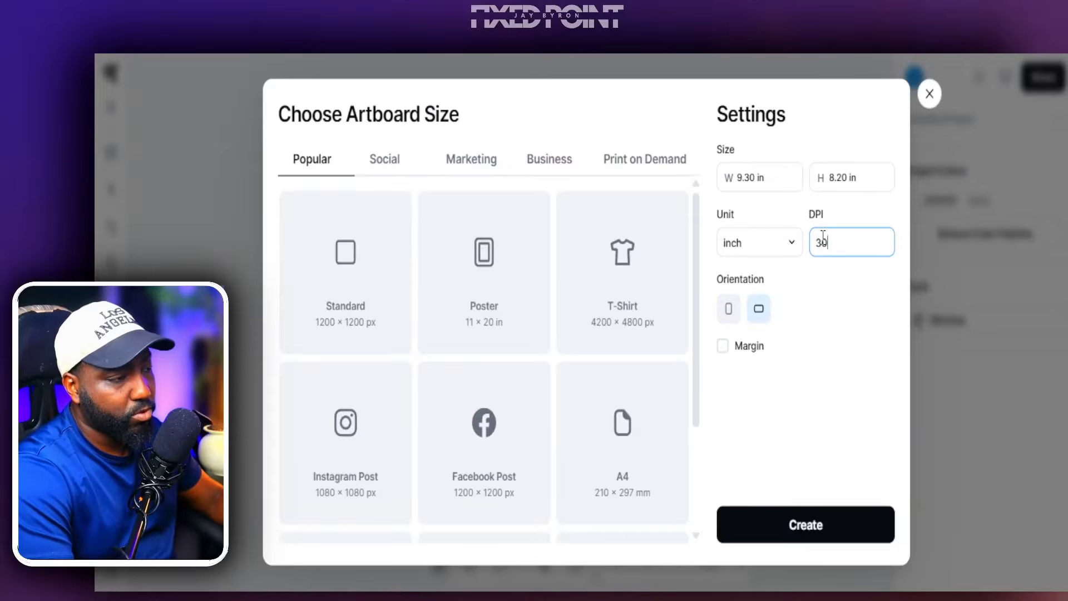
pyautogui.write('300')
pyautogui.press('Return')
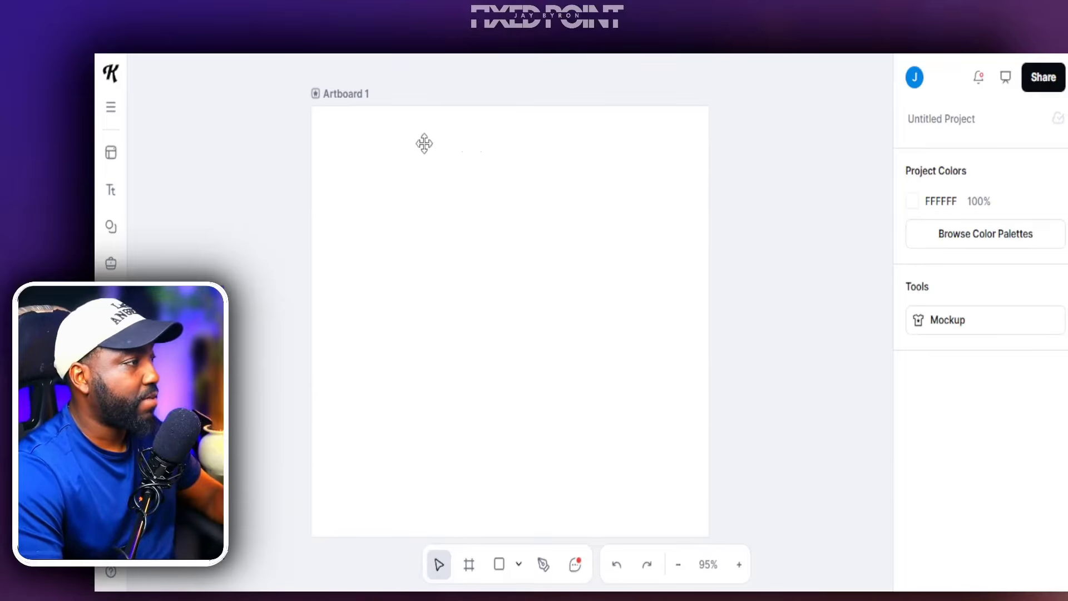
# Step: Duplicate the 9.30 × 8.20 in artboard twice and fit all three artboards in view
pyautogui.click(332, 94)
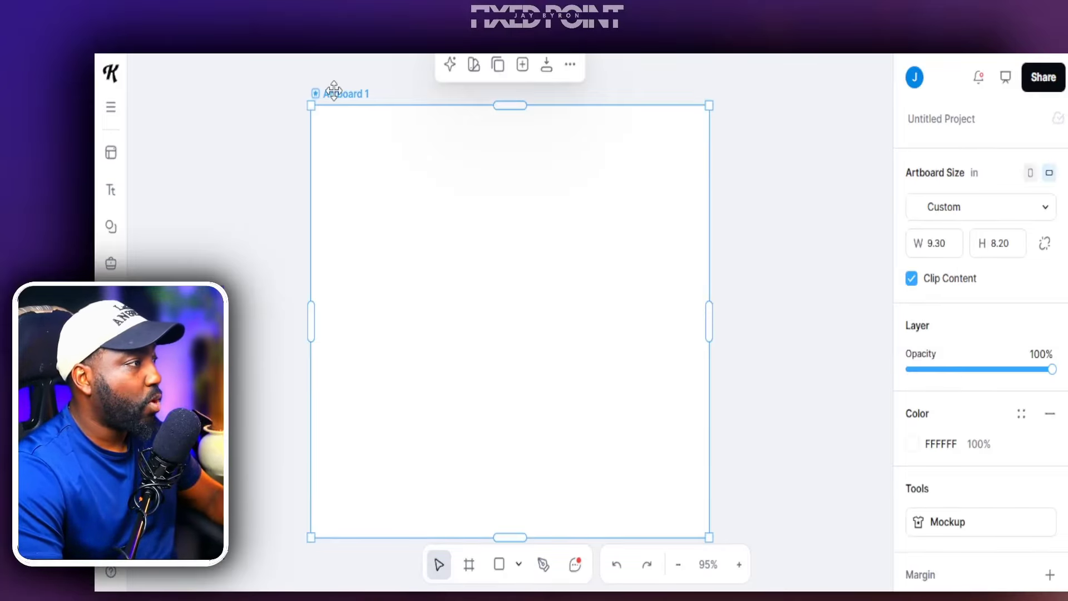
pyautogui.click(498, 65)
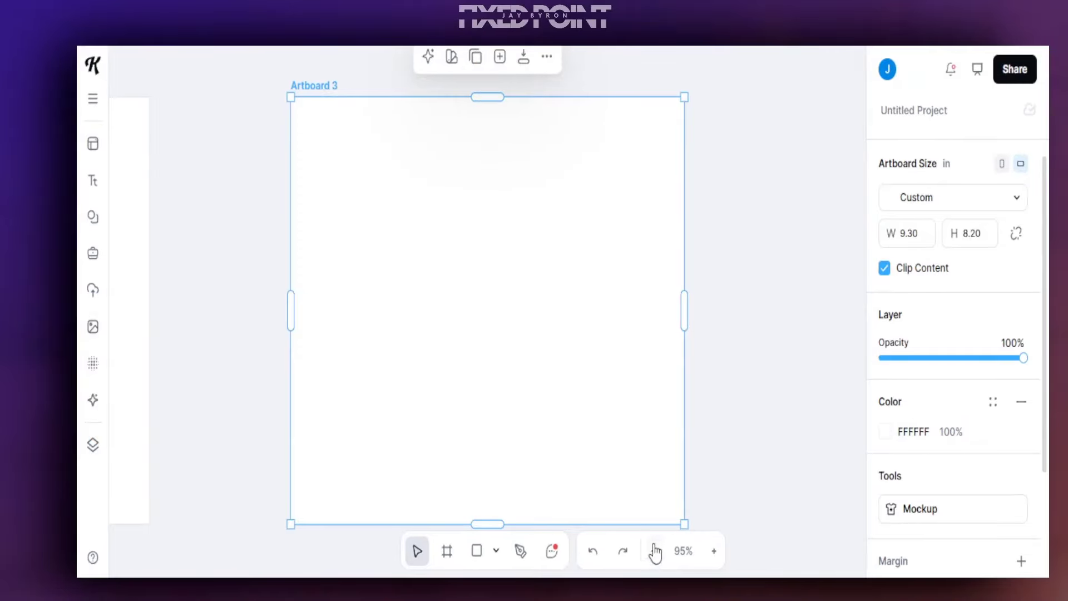
pyautogui.click(682, 551)
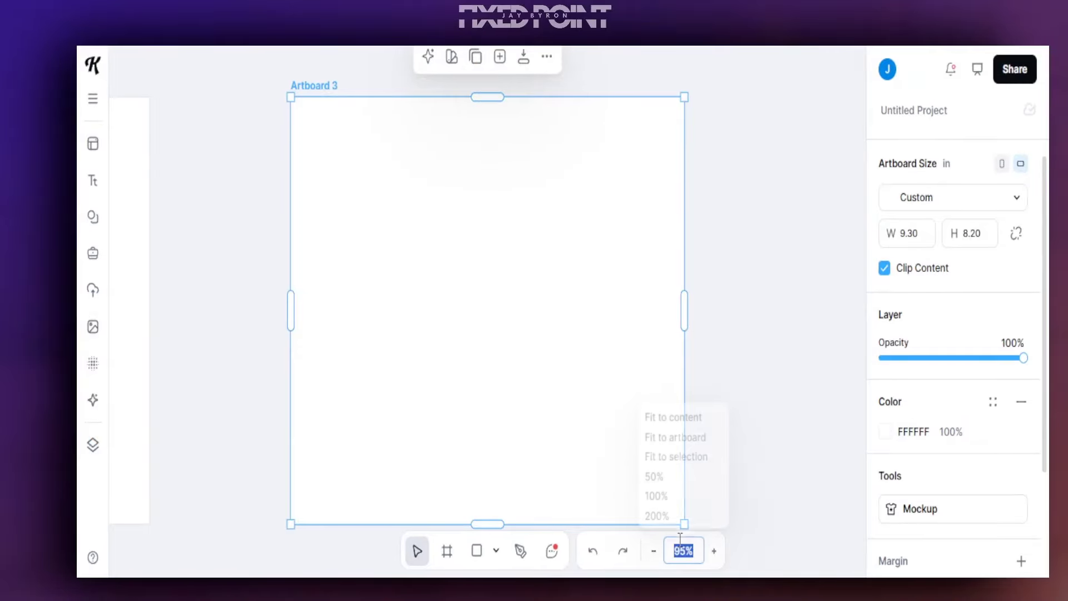
pyautogui.click(680, 417)
pyautogui.click(485, 427)
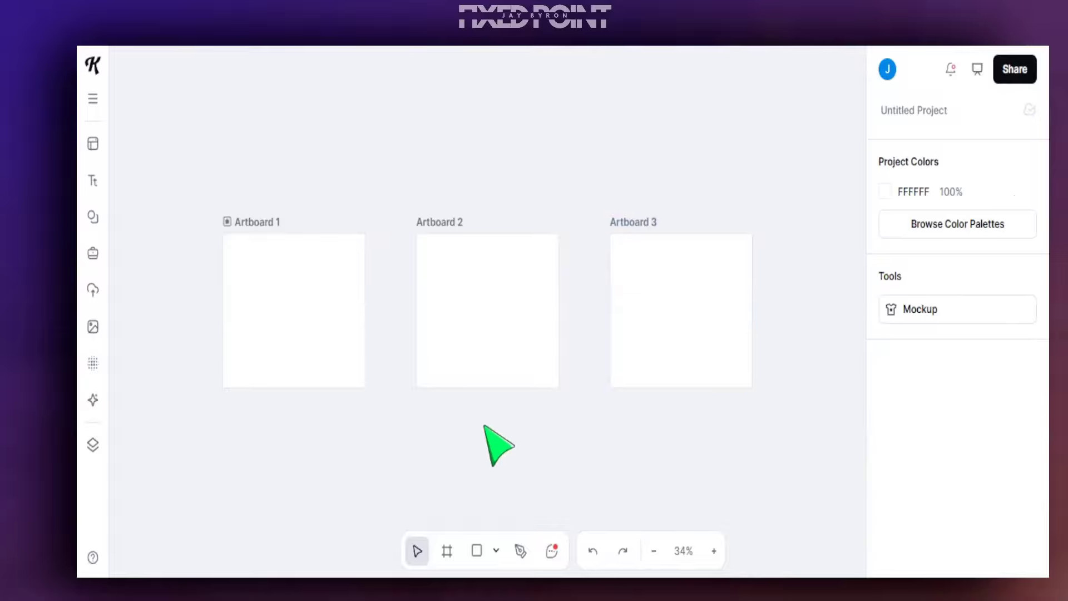
# Step: Rename the three artboards D1, D2 and D3
pyautogui.doubleClick(250, 221)
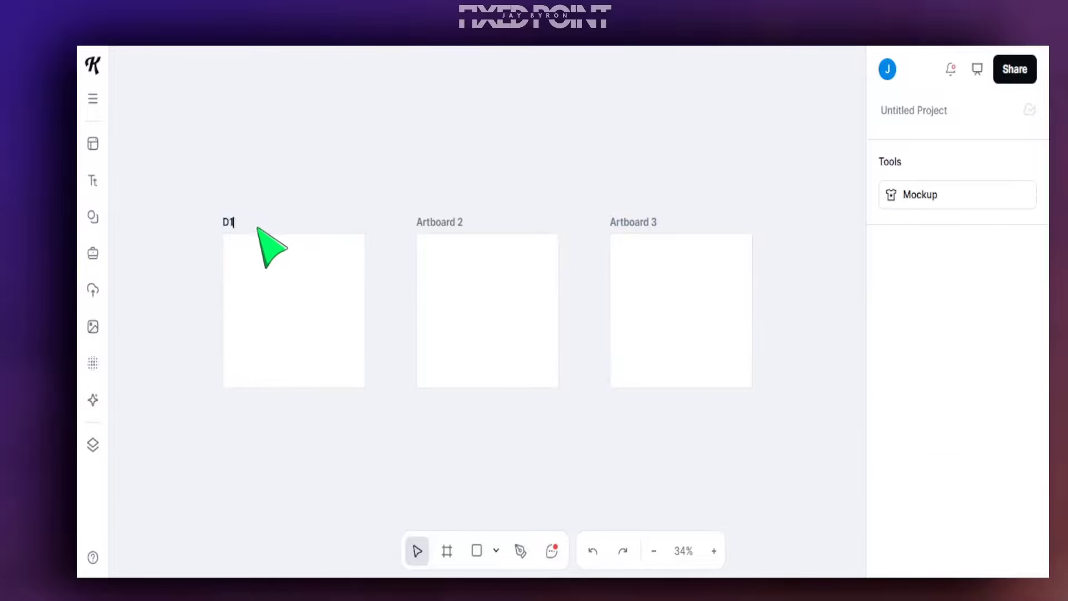
pyautogui.press('Return')
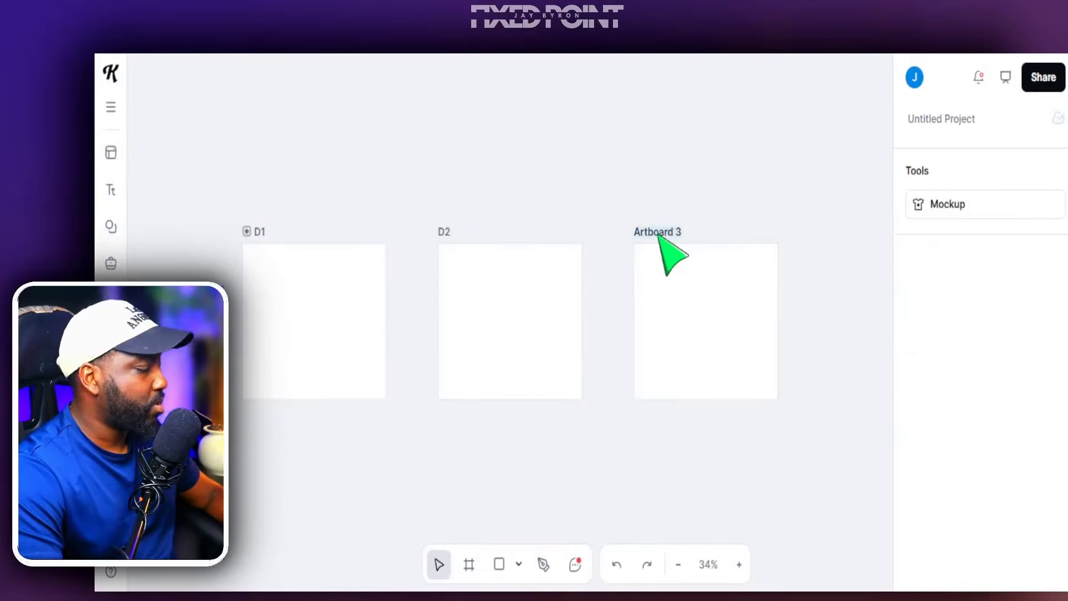
pyautogui.click(766, 233)
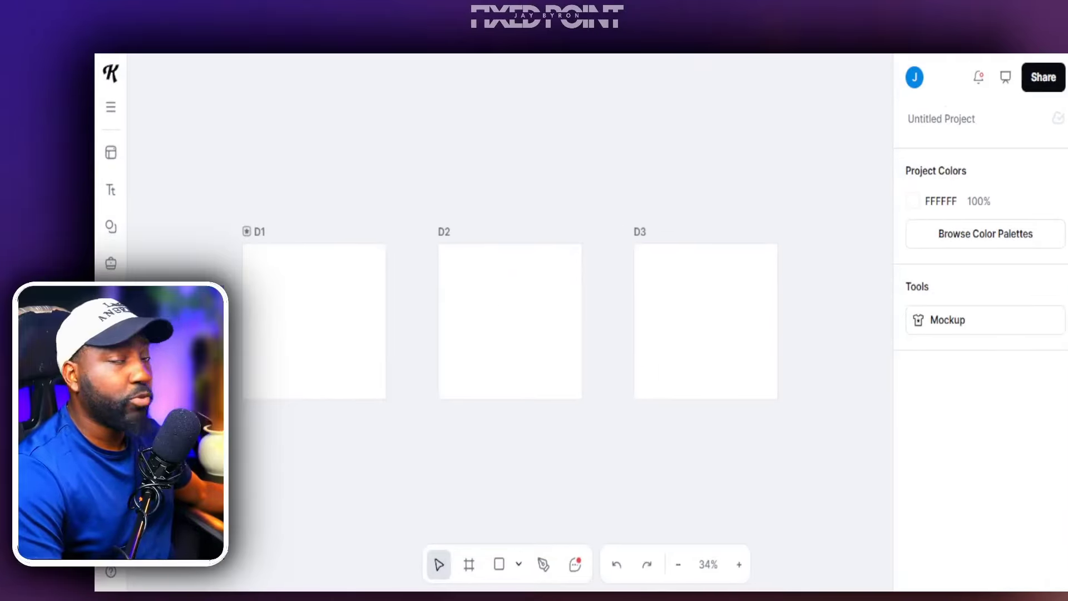
# Step: Set up Kittl's advanced Image Generator with the DALL·E 3 model and paste in the copied bass-and-deer description as the prompt
pyautogui.click(111, 338)
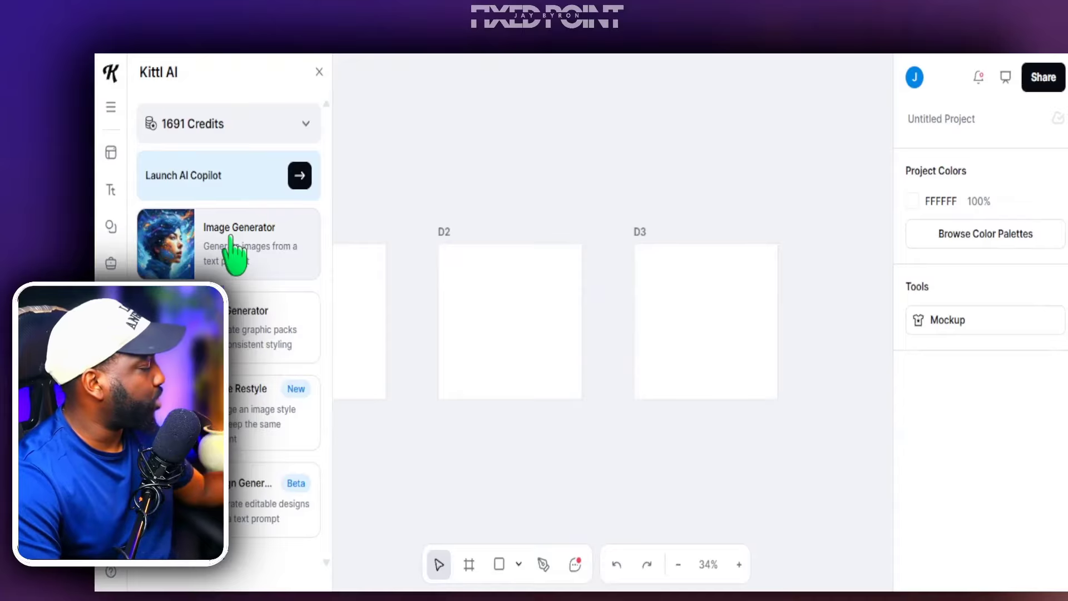
pyautogui.click(231, 239)
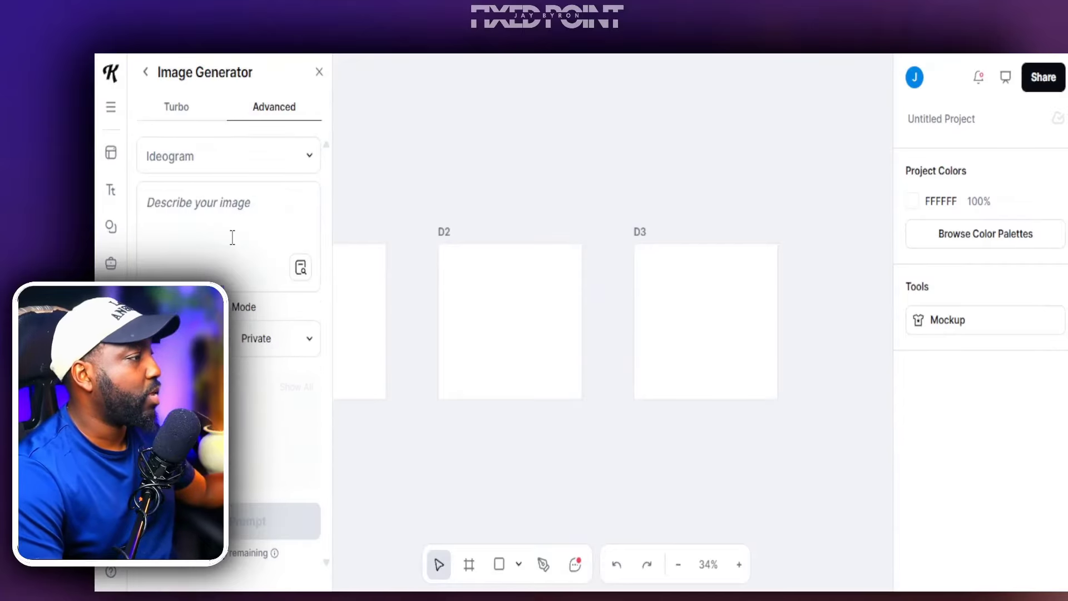
pyautogui.click(220, 164)
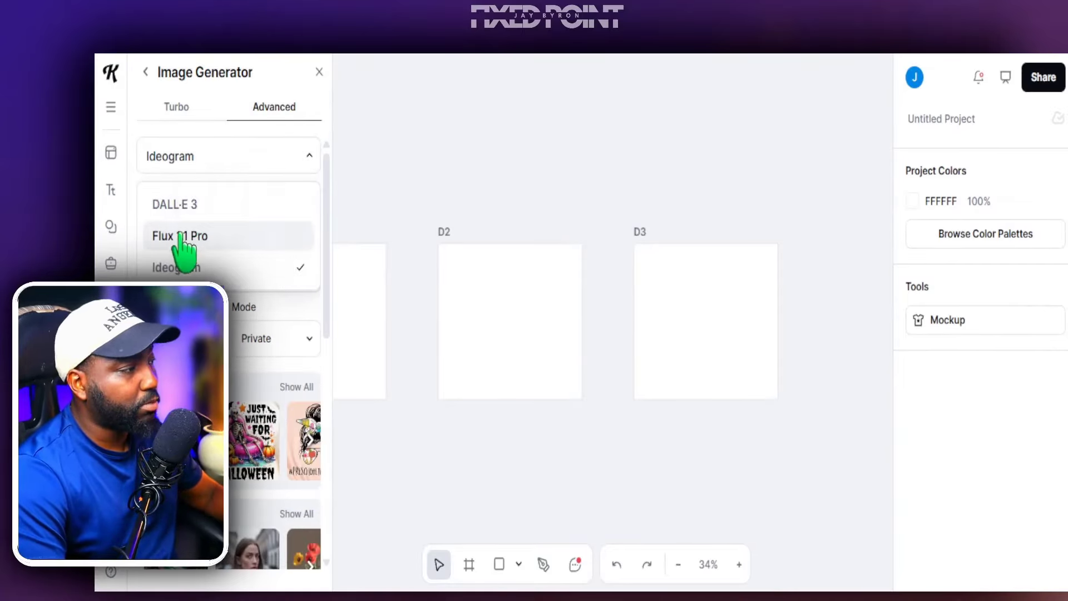
pyautogui.click(194, 206)
pyautogui.click(196, 207)
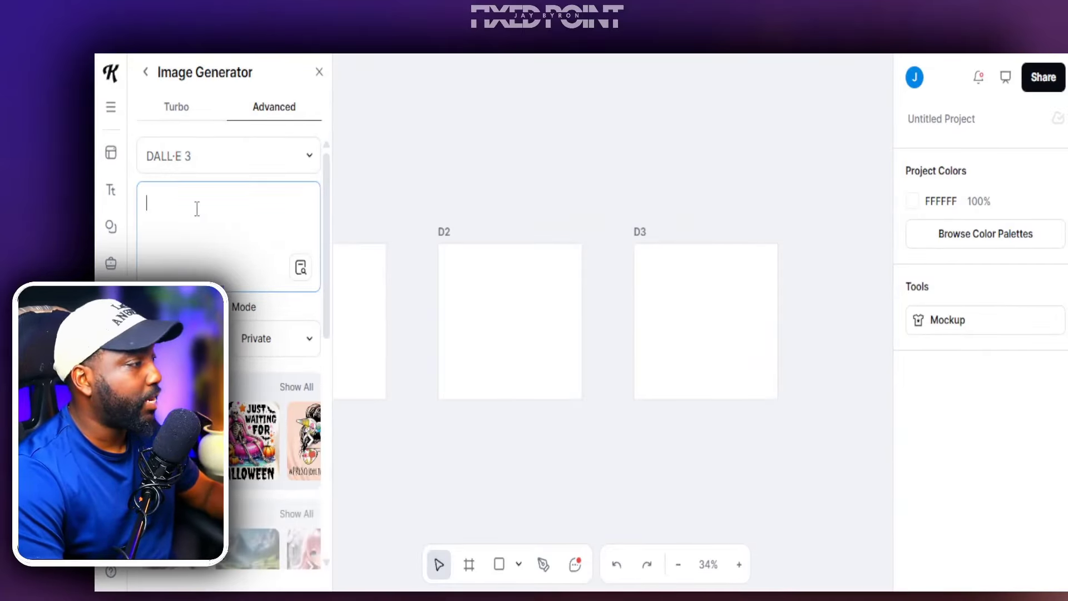
pyautogui.press('super+v')
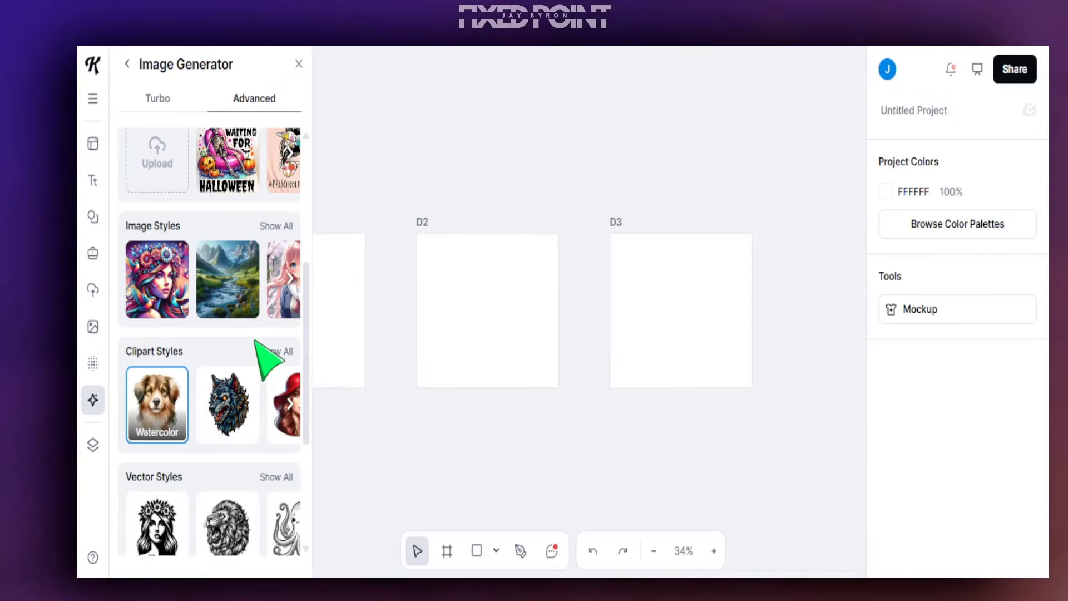
# Step: Generate the fish-and-deer image in the Watercolor clipart style and position it over artboard D2
pyautogui.scroll(-4, 265, 354)
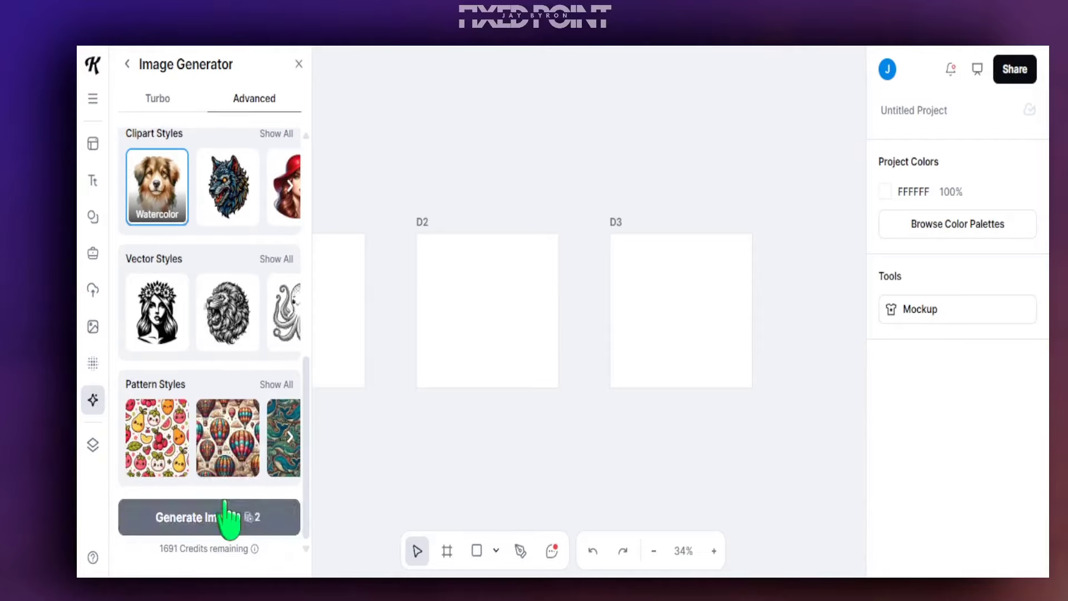
pyautogui.click(227, 517)
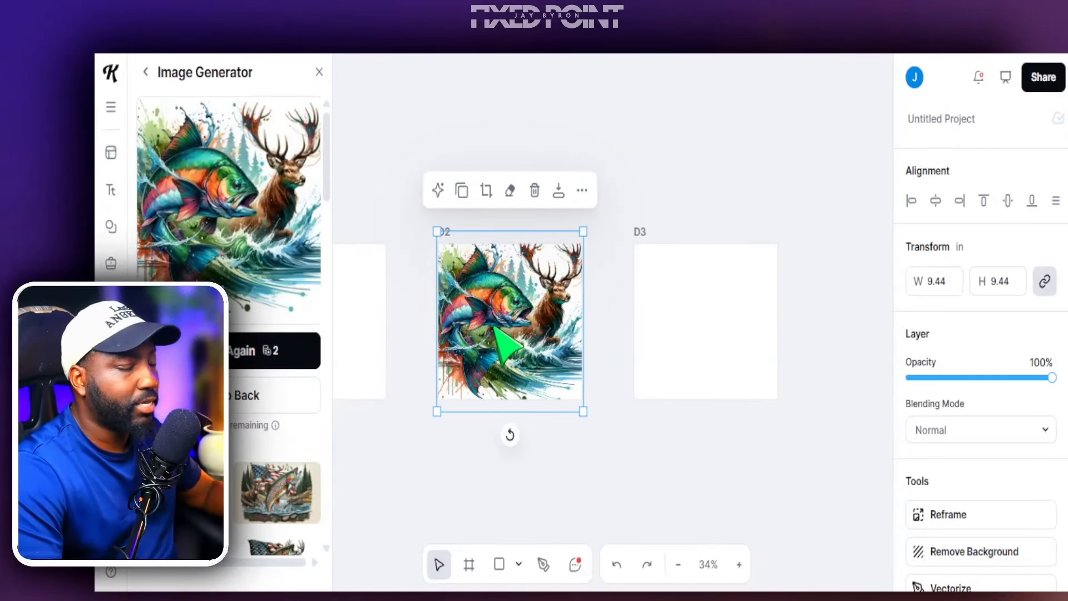
pyautogui.moveTo(506, 312); pyautogui.dragTo(502, 303)
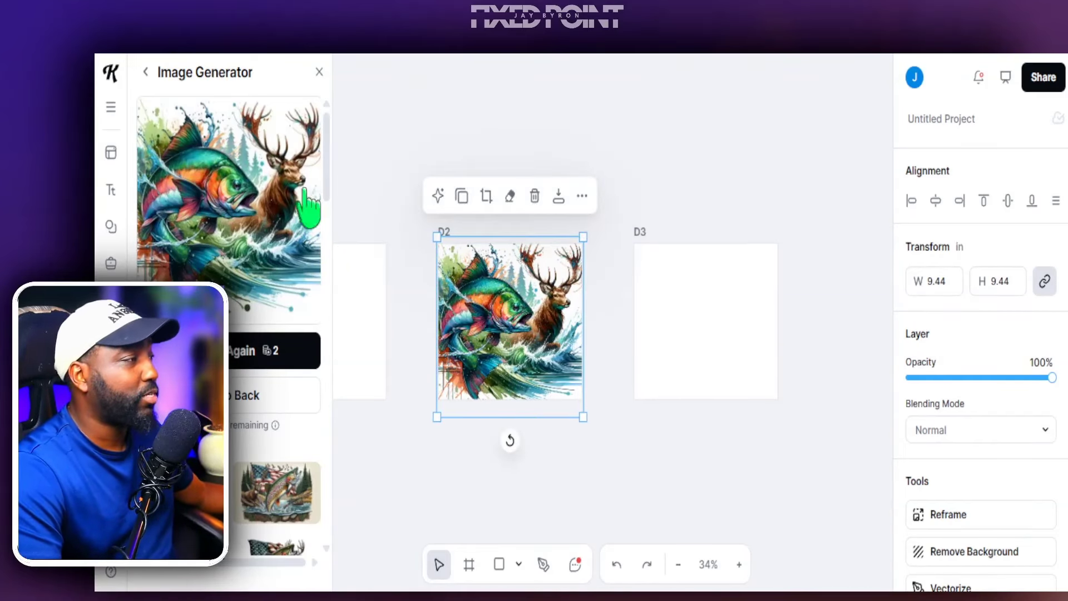
# Step: Scale the fish-and-deer image to 9.20 × 9.20 in and line it up with the edges of artboard D2
pyautogui.click(146, 73)
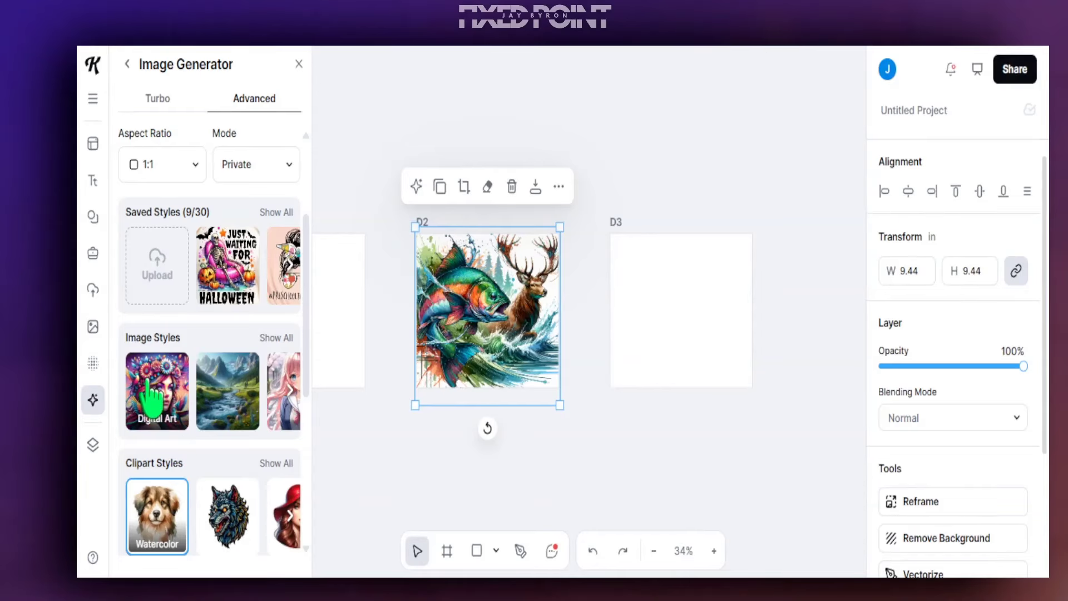
pyautogui.click(157, 537)
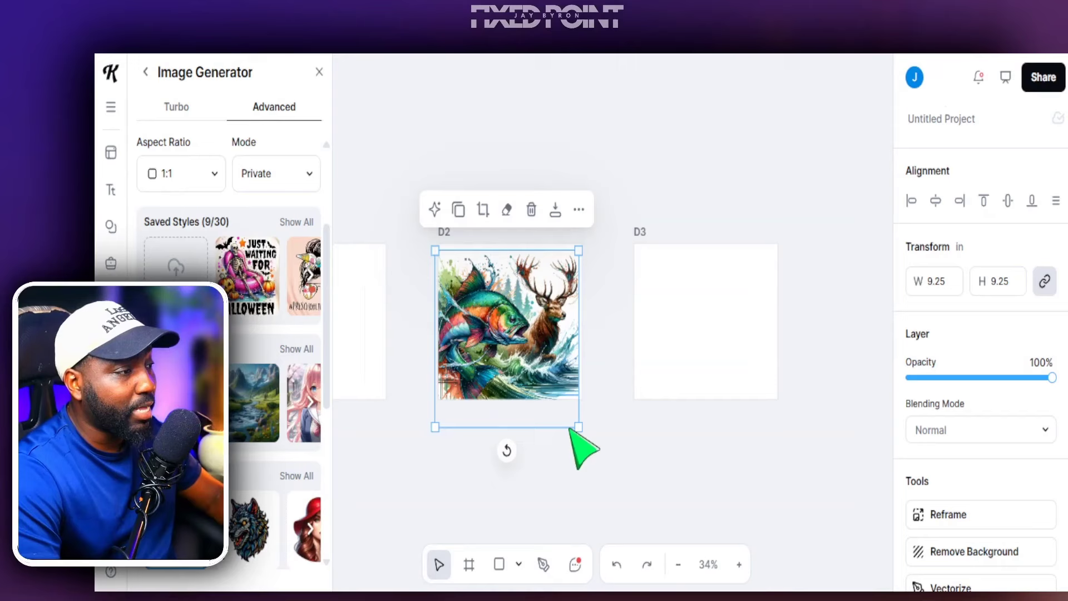
pyautogui.click(547, 416)
pyautogui.click(582, 420)
pyautogui.moveTo(585, 421)
pyautogui.mouseDown()
pyautogui.moveTo(545, 379)
pyautogui.moveTo(593, 435)
pyautogui.moveTo(578, 424)
pyautogui.mouseUp()
pyautogui.click(579, 423)
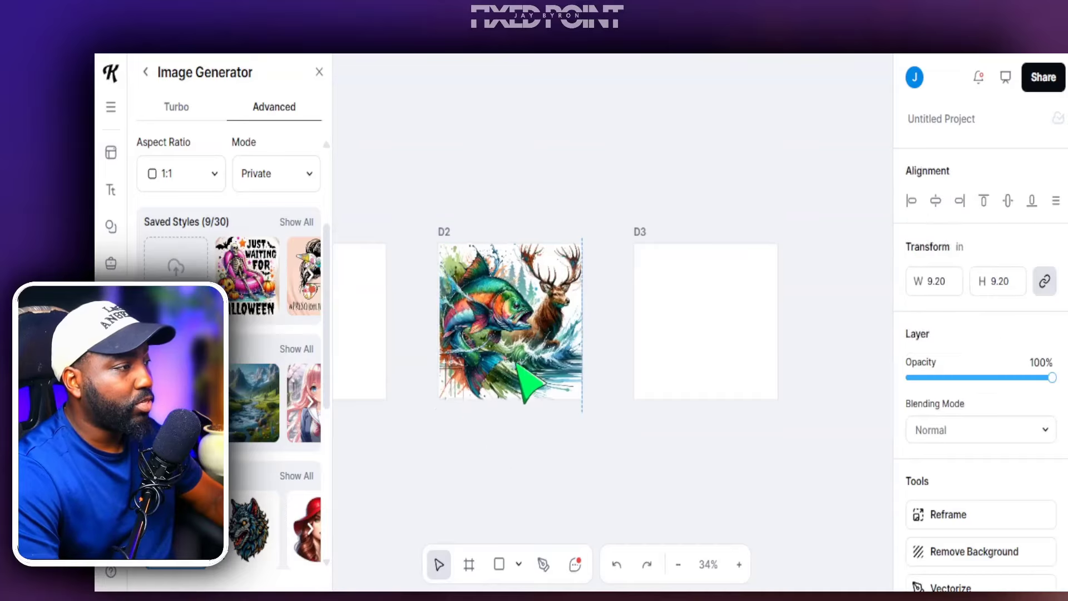
pyautogui.click(527, 390)
pyautogui.click(639, 445)
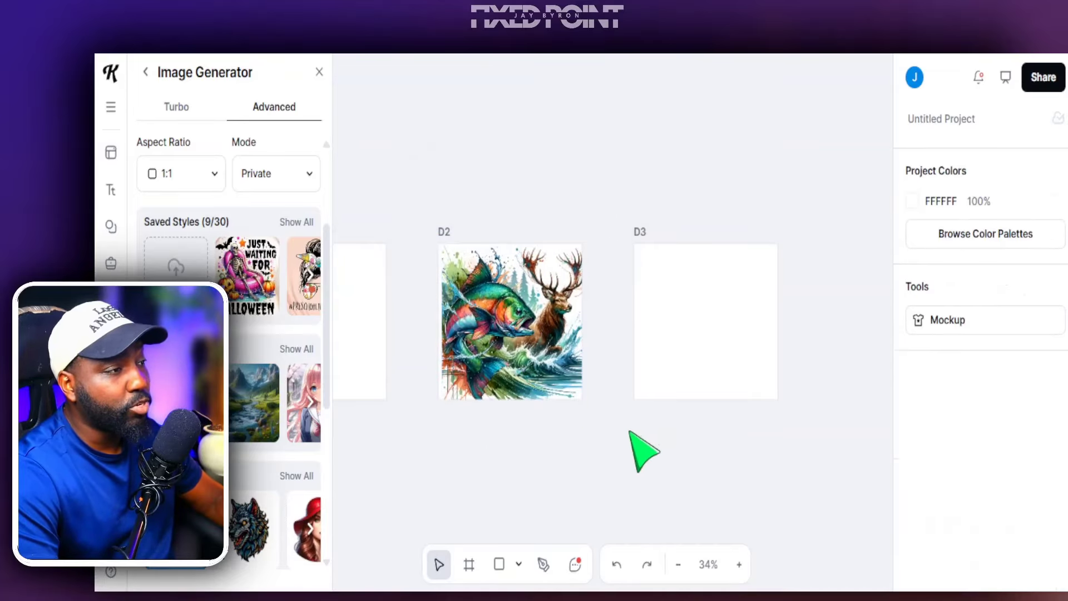
# Step: Create a mockup from the fish-and-deer artboard D2
pyautogui.click(1000, 331)
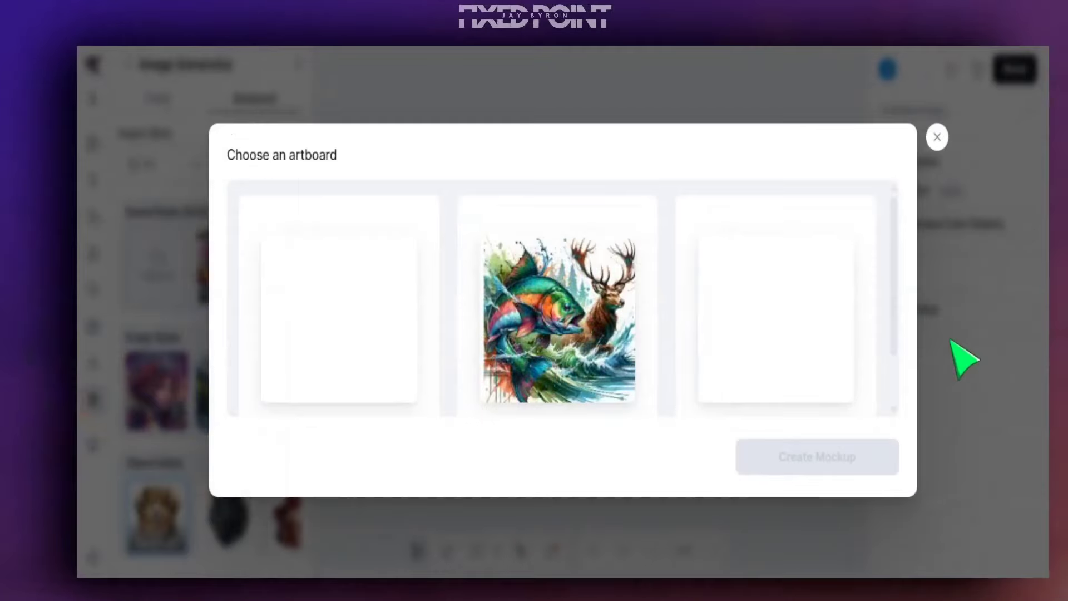
pyautogui.click(949, 189)
pyautogui.click(908, 322)
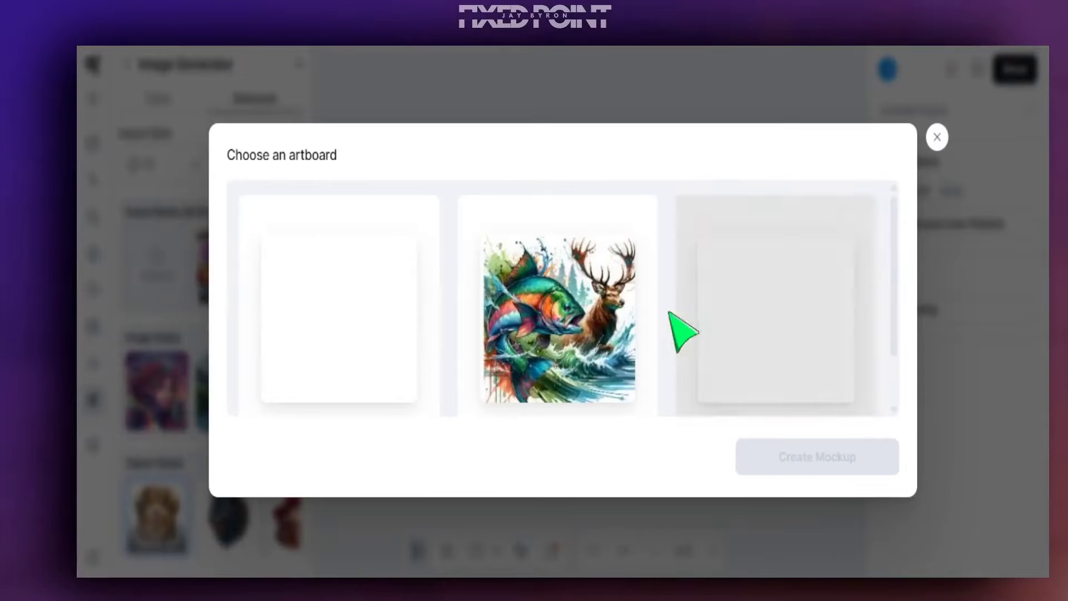
pyautogui.click(578, 323)
pyautogui.click(800, 460)
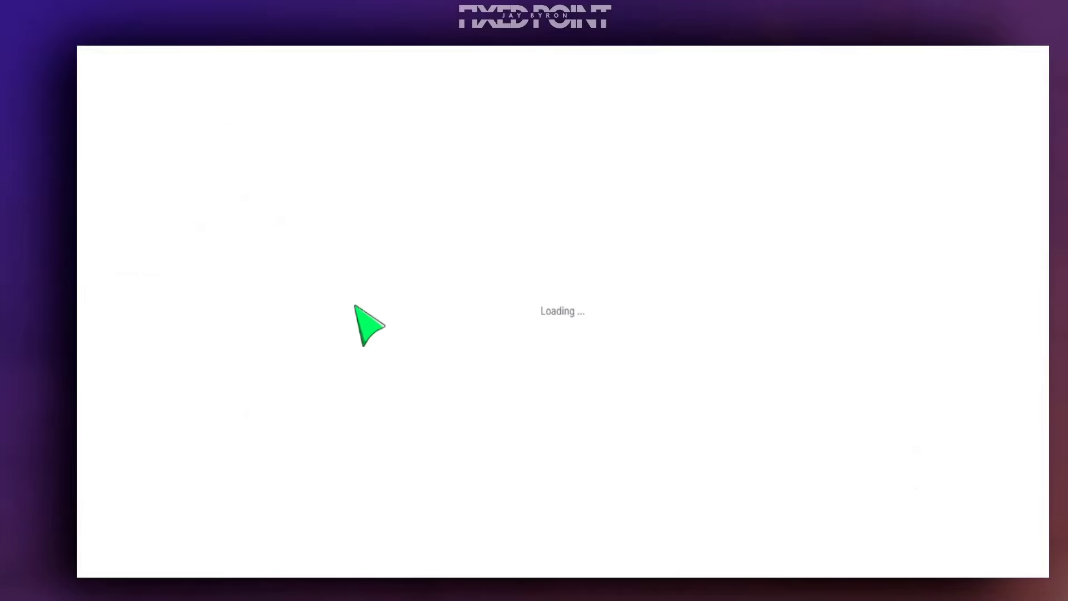
# Step: Search the mockups for "Tumbler wrap" and apply the white tumbler standing on a wooden table
pyautogui.click(192, 103)
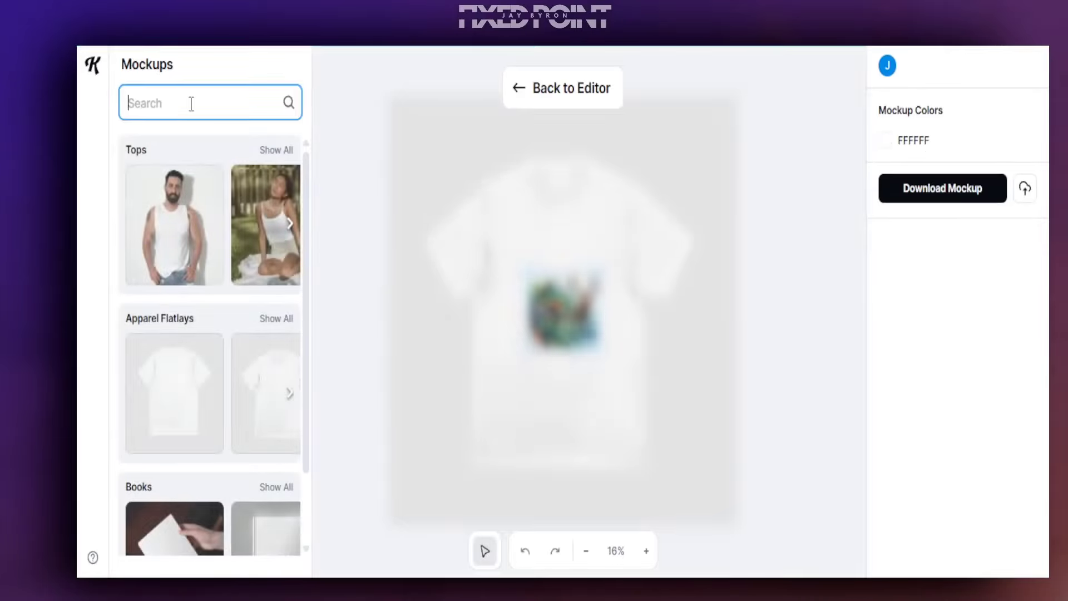
pyautogui.write('Tumbler wrap')
pyautogui.press('Return')
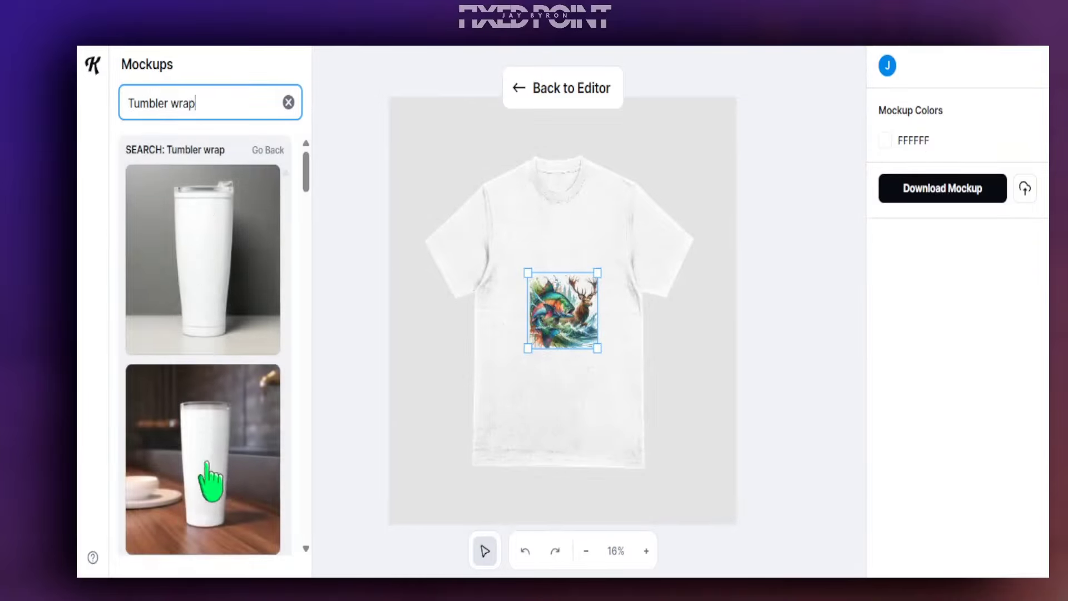
pyautogui.click(207, 463)
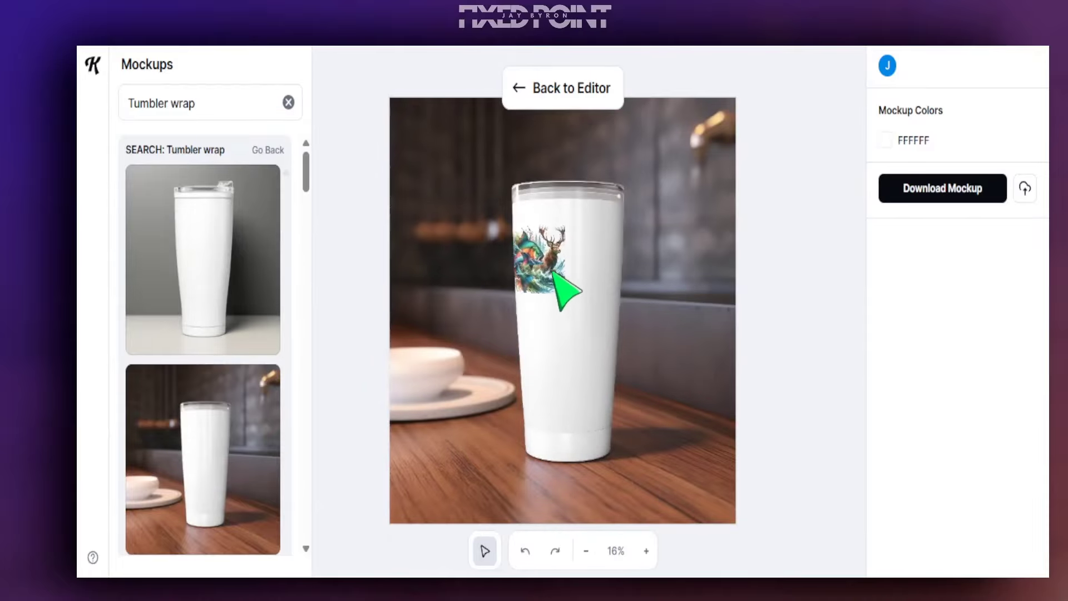
# Step: Enlarge and reposition the fish-and-deer design so it covers the whole tumbler in the mockup
pyautogui.moveTo(556, 251); pyautogui.dragTo(480, 245)
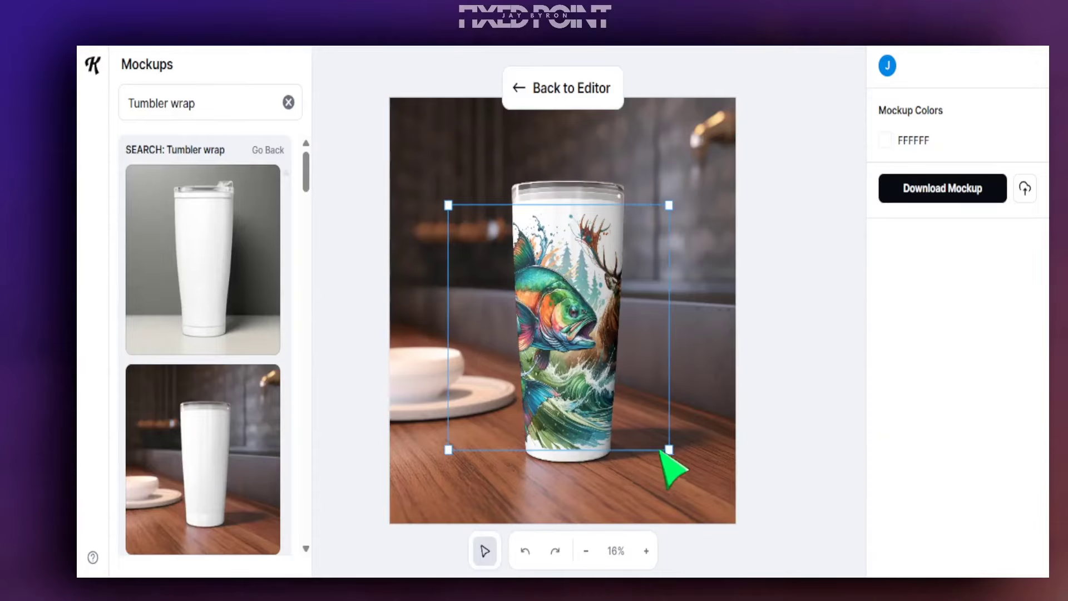
pyautogui.moveTo(673, 451); pyautogui.dragTo(675, 470)
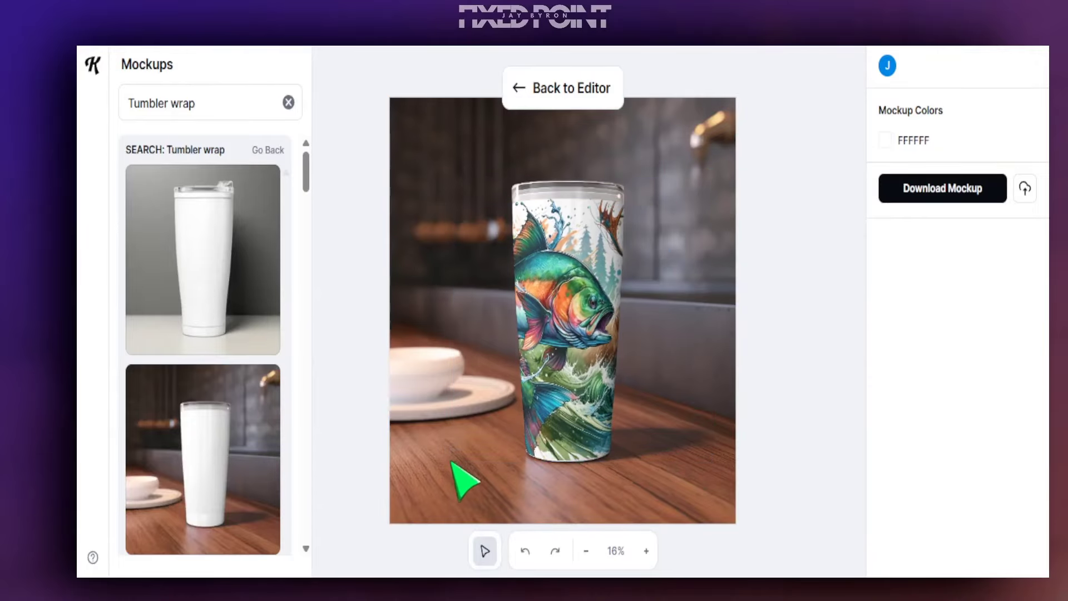
pyautogui.moveTo(615, 393); pyautogui.dragTo(638, 381)
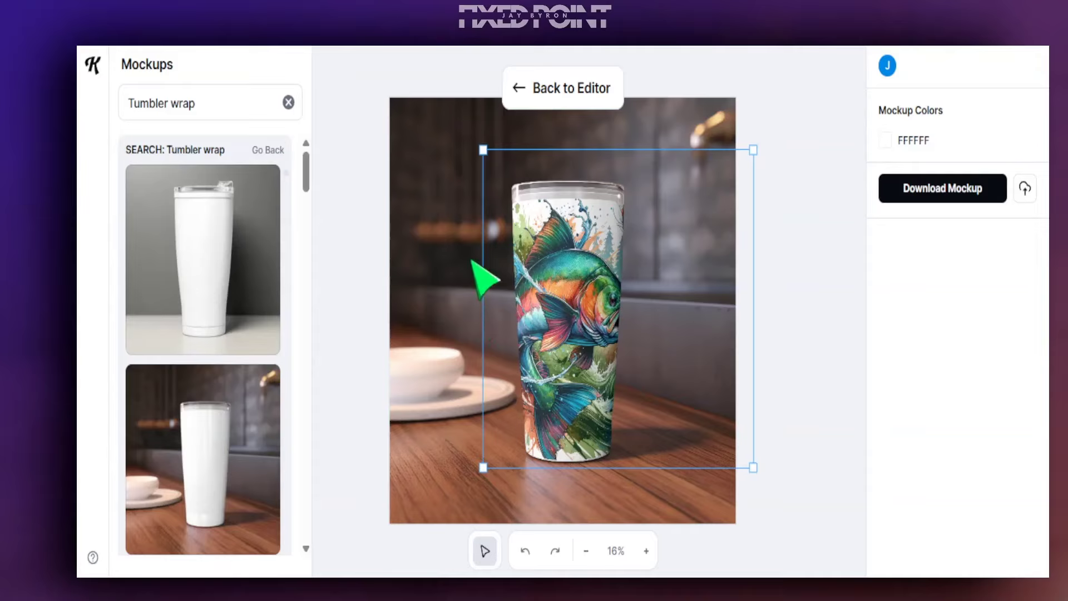
# Step: Return to the editor and paste the copied leaping-bass description as the prompt in the advanced Image Generator with DALL·E 3
pyautogui.click(521, 88)
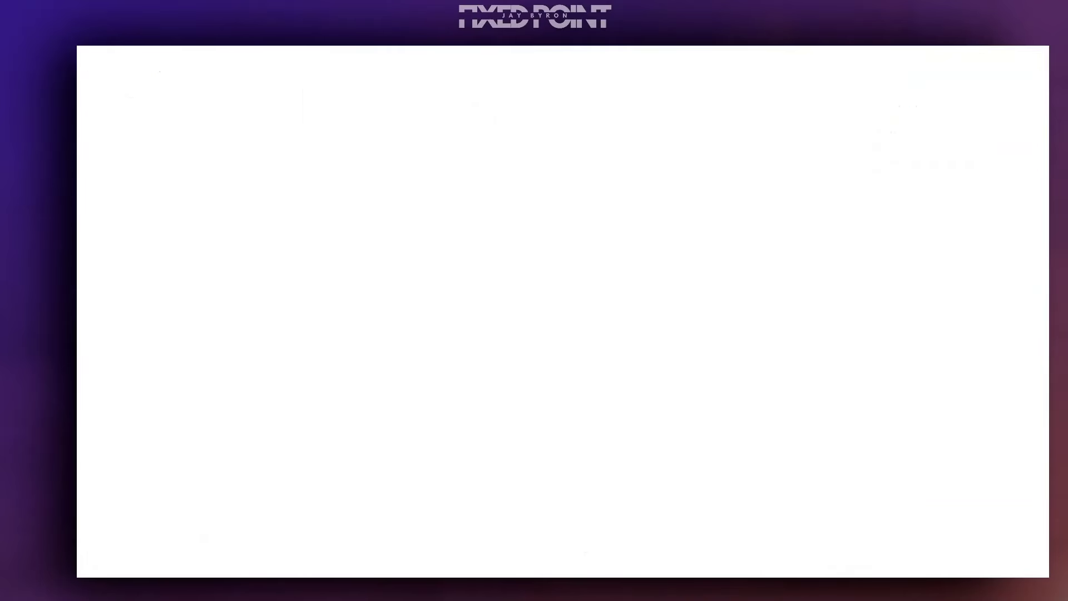
pyautogui.scroll(-2, 716, 382)
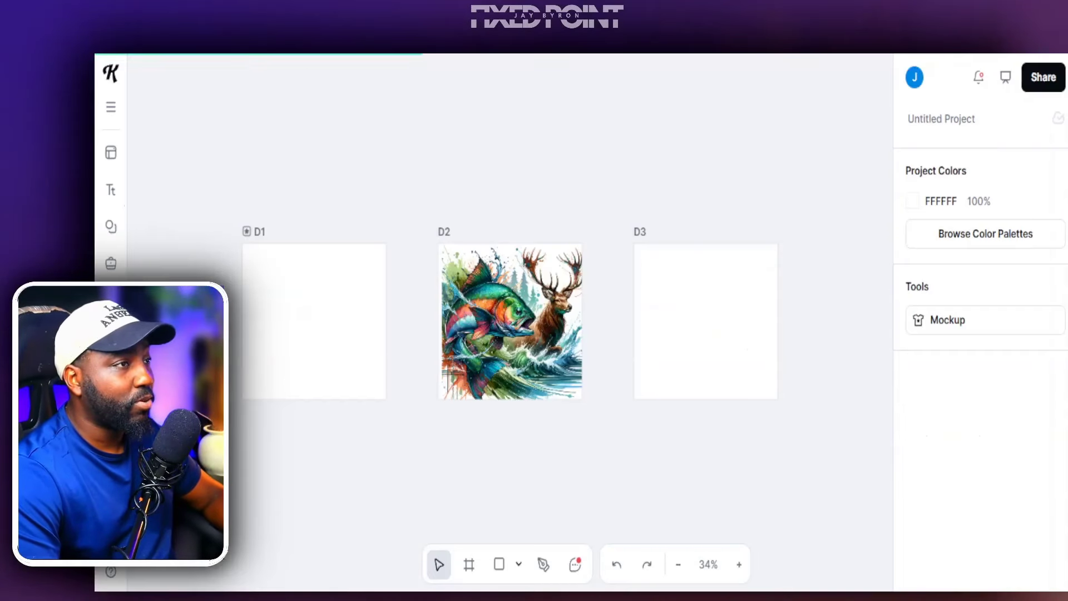
pyautogui.click(111, 299)
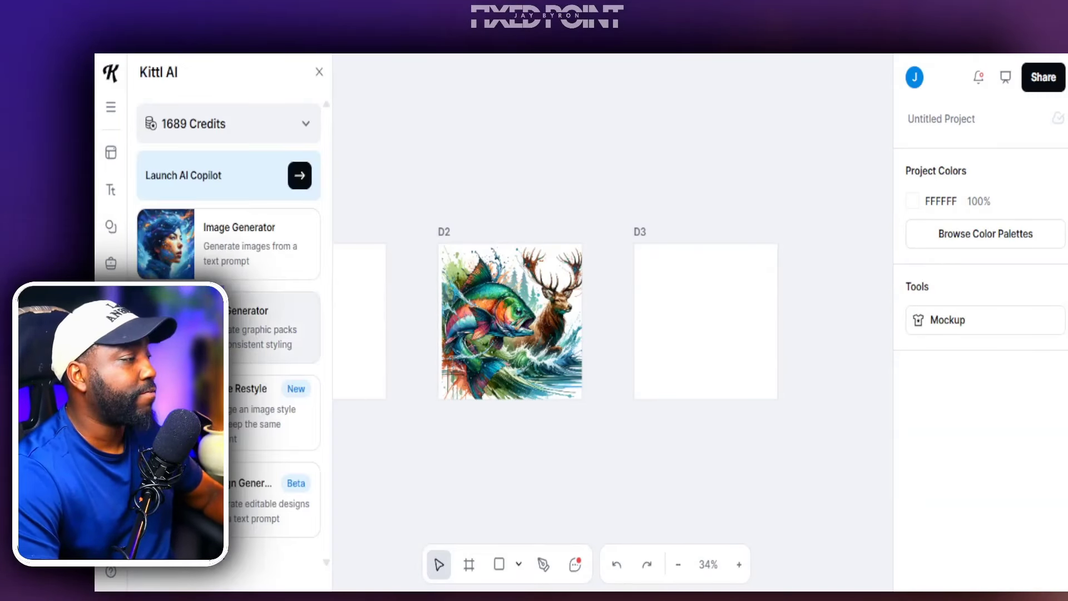
pyautogui.click(237, 269)
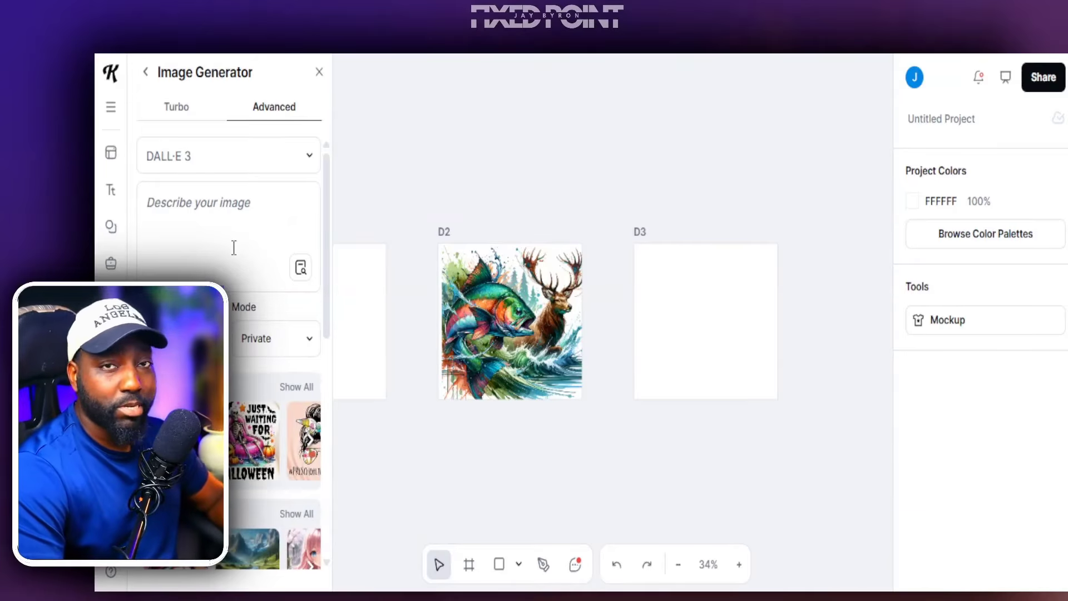
pyautogui.scroll(-3, 234, 262)
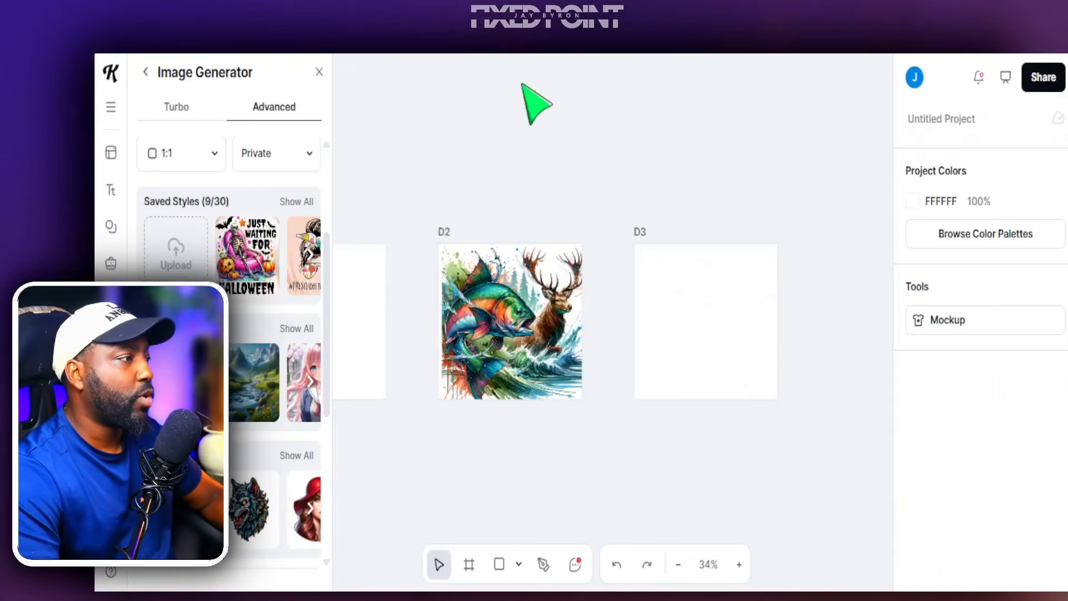
pyautogui.scroll(3, 222, 211)
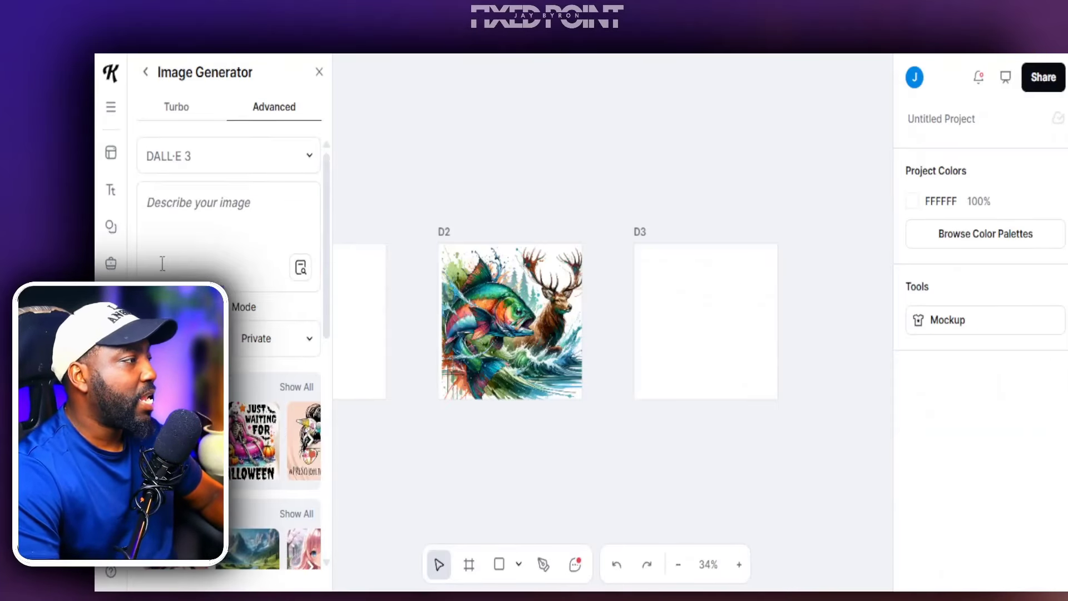
pyautogui.click(218, 209)
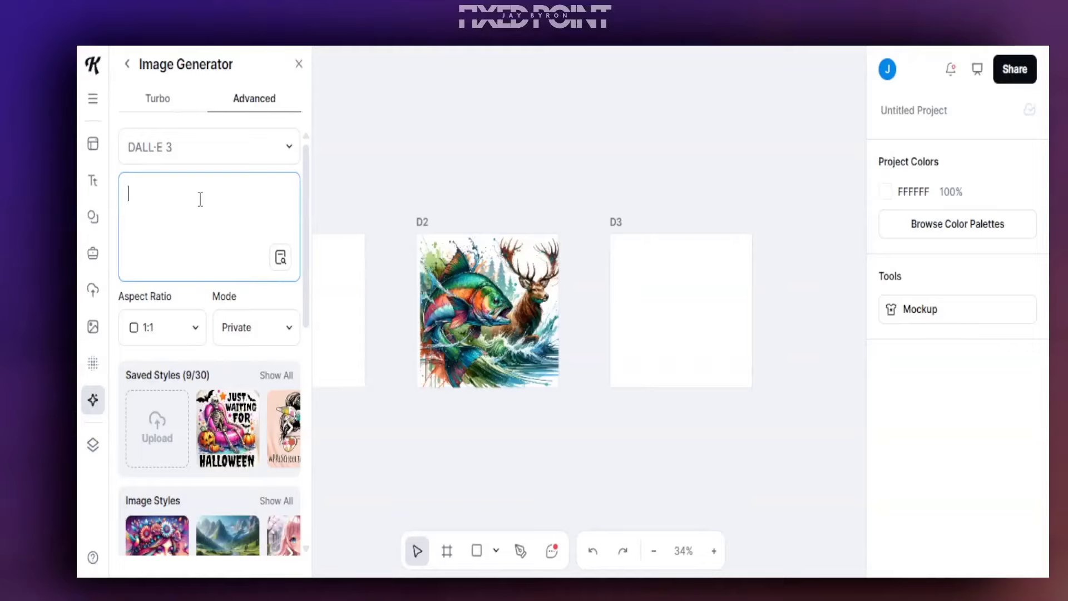
pyautogui.hotkey('ctrl', 'v')
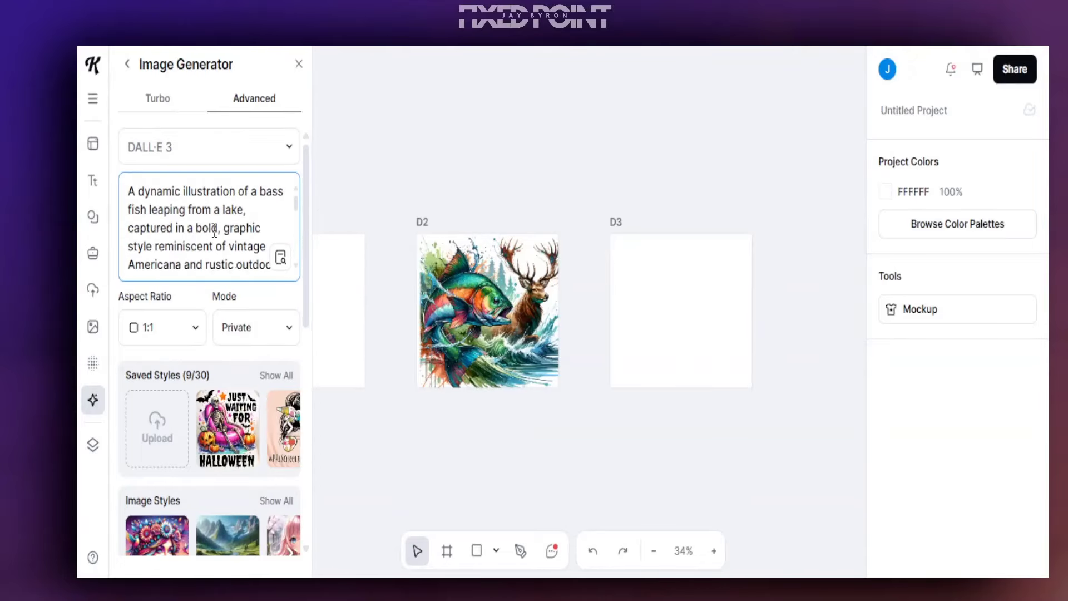
# Step: Generate the leaping-bass image in the Digital Art style and place it over artboard D3
pyautogui.scroll(-5, 226, 325)
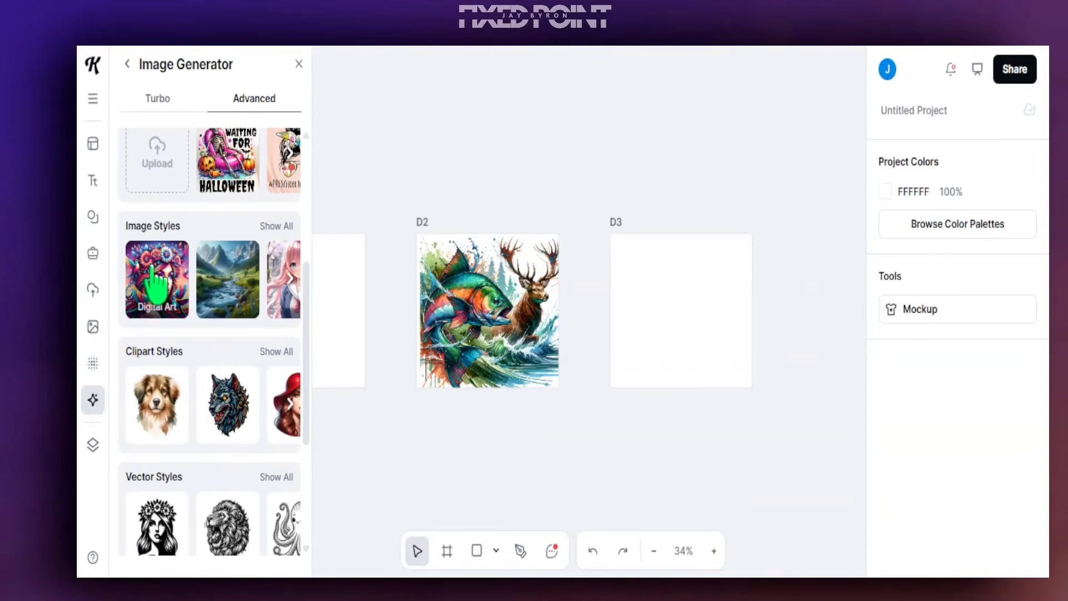
pyautogui.scroll(-6, 272, 489)
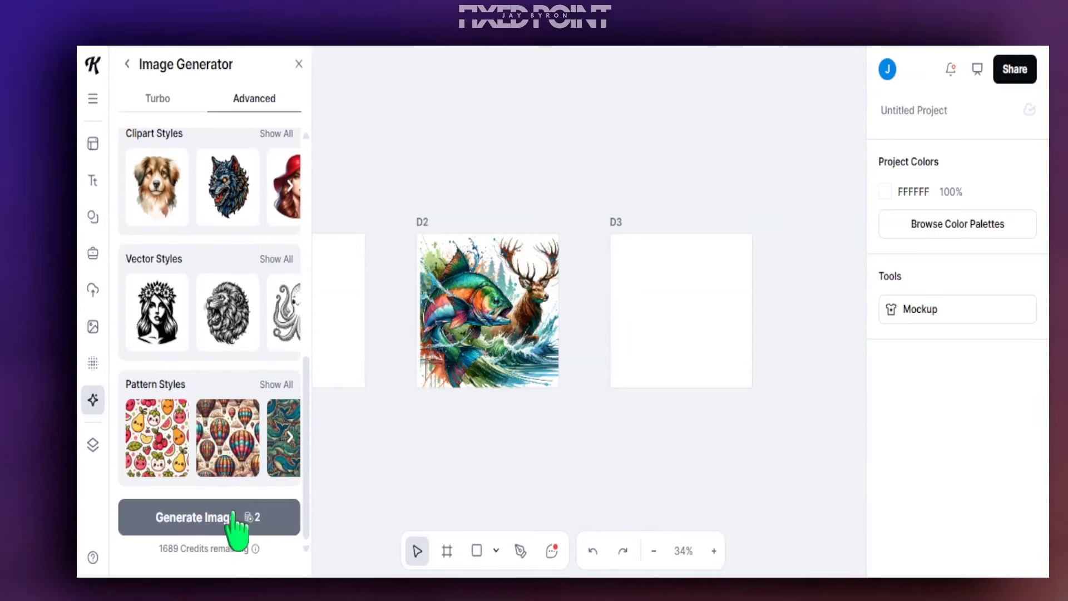
pyautogui.click(234, 526)
pyautogui.moveTo(518, 334); pyautogui.dragTo(692, 319)
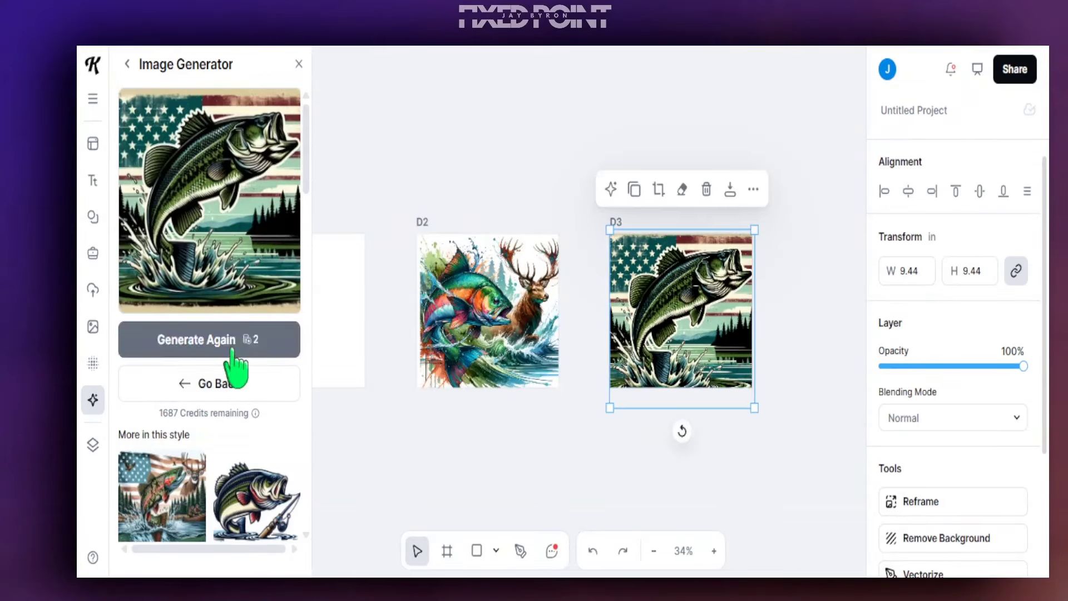
pyautogui.click(128, 66)
pyautogui.moveTo(660, 303)
pyautogui.mouseDown()
pyautogui.moveTo(666, 313)
pyautogui.moveTo(658, 301)
pyautogui.mouseUp()
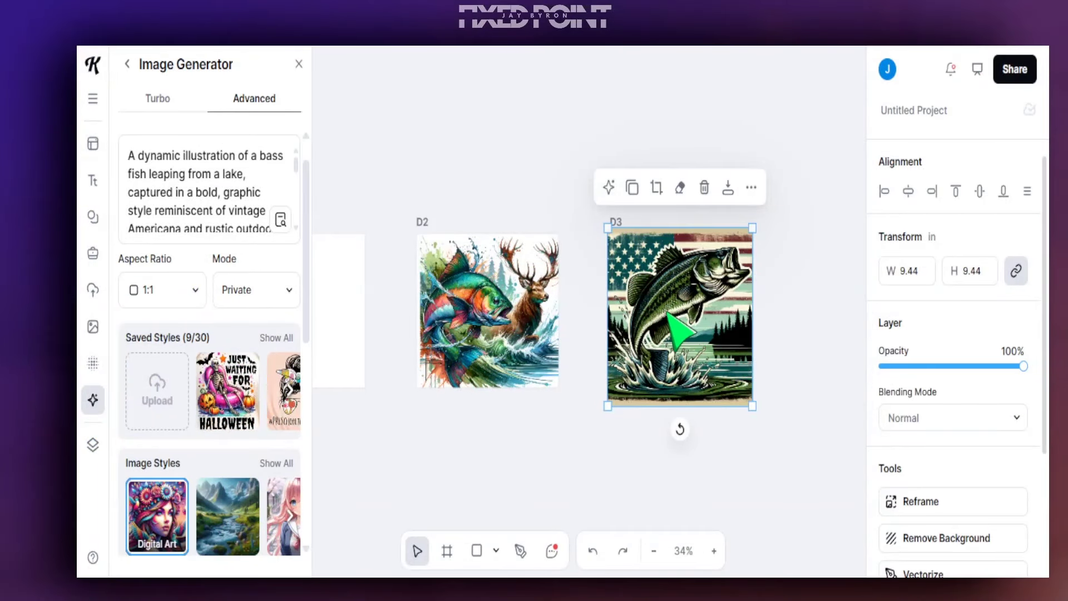
# Step: Generate the leaping-bass image in the Watercolor clipart style and fit it over artboard D3 at about 9.54 × 9.54 in
pyautogui.scroll(-5, 234, 428)
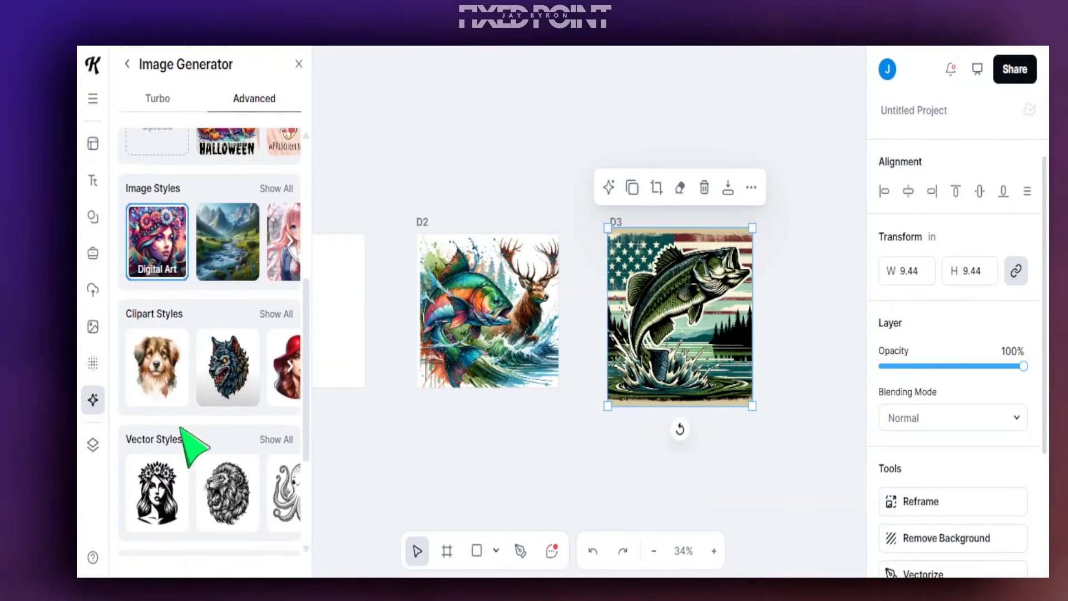
pyautogui.click(158, 378)
pyautogui.scroll(-5, 216, 489)
pyautogui.click(234, 519)
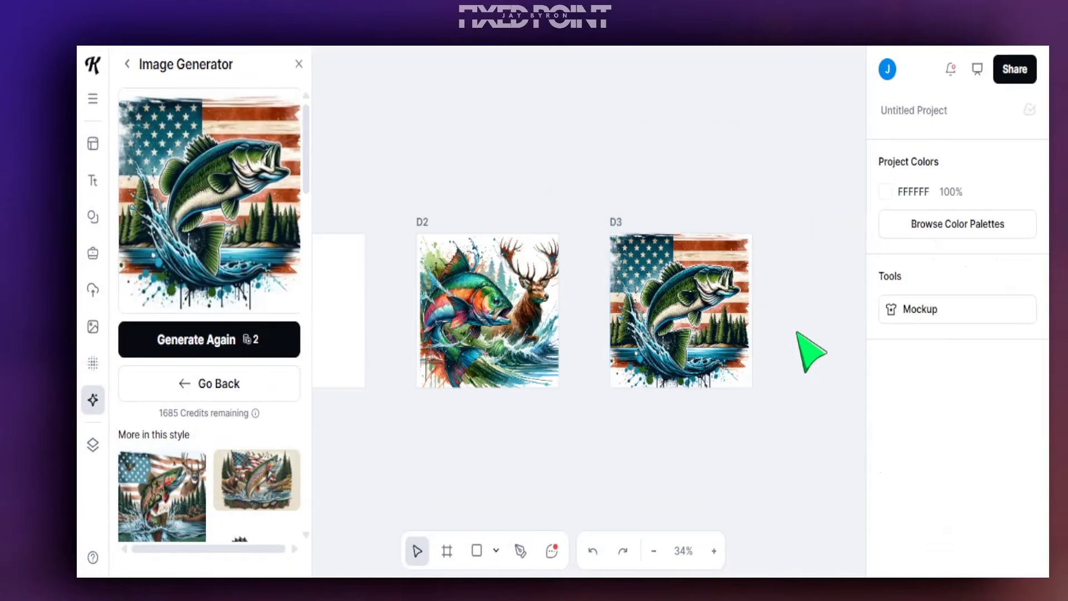
pyautogui.click(760, 378)
pyautogui.moveTo(751, 399); pyautogui.dragTo(757, 406)
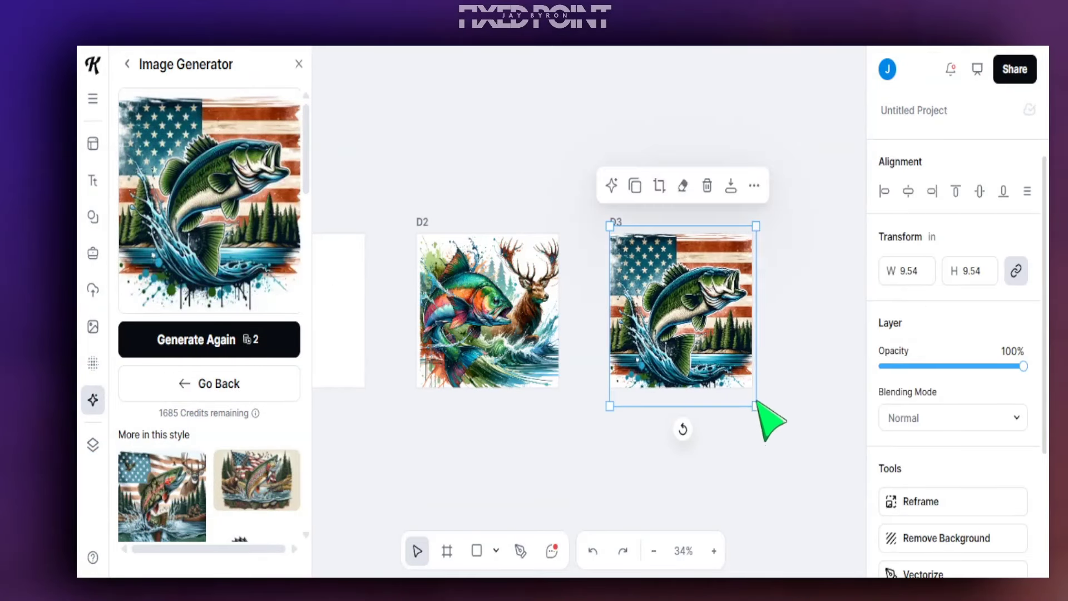
pyautogui.click(790, 400)
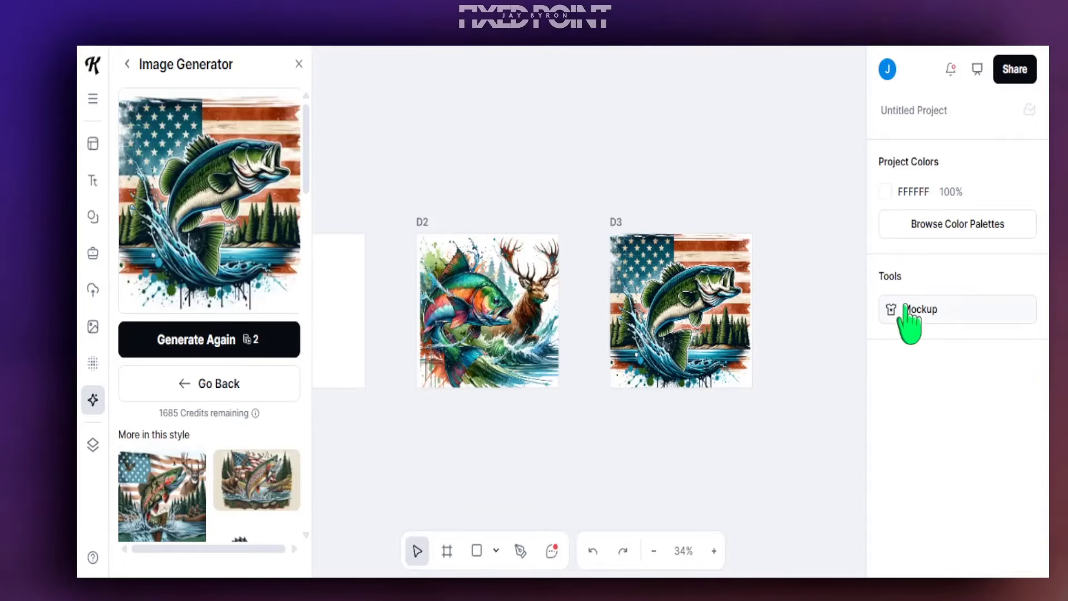
# Step: Create a tumbler wrap mockup from artboard D3 and scale and position the flag-and-bass design to cover the tumbler
pyautogui.click(916, 309)
pyautogui.click(790, 457)
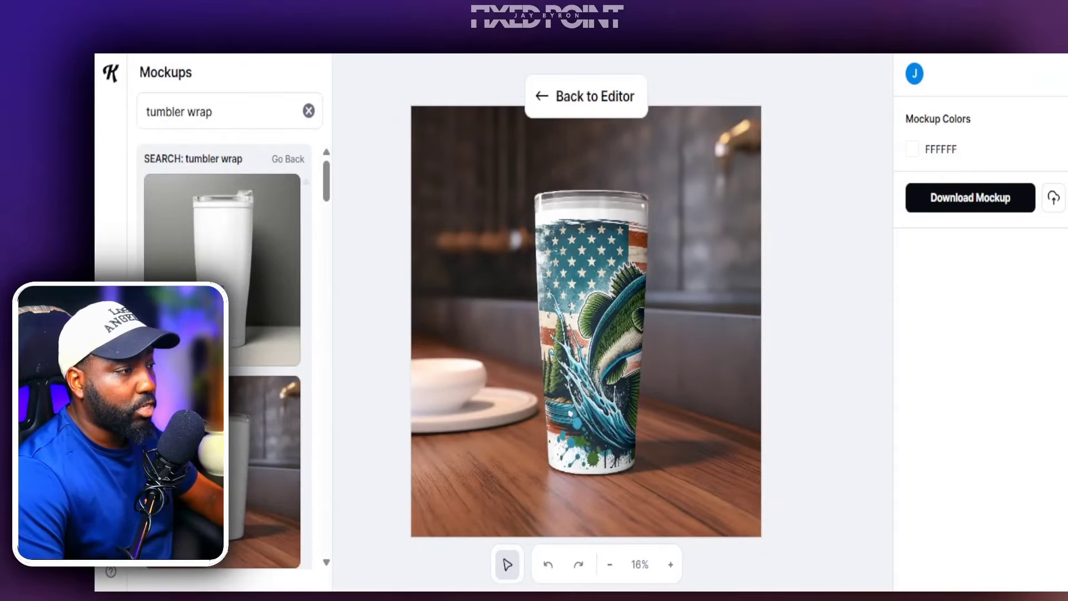
pyautogui.click(535, 195)
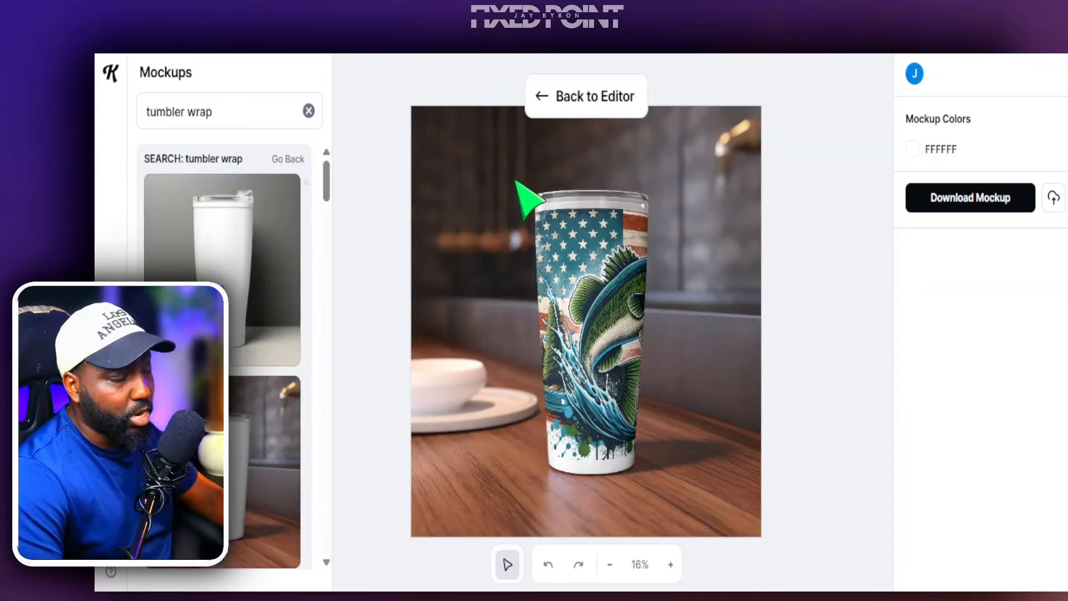
pyautogui.moveTo(589, 374); pyautogui.dragTo(592, 396)
pyautogui.moveTo(686, 477)
pyautogui.mouseDown()
pyautogui.moveTo(677, 470)
pyautogui.moveTo(691, 484)
pyautogui.mouseUp()
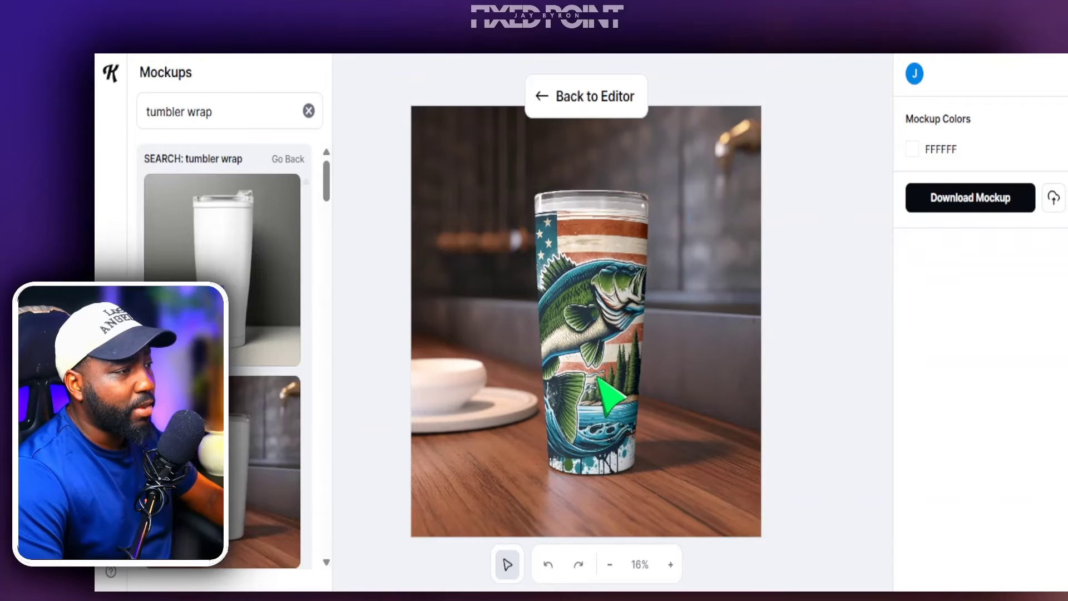
pyautogui.moveTo(606, 374); pyautogui.dragTo(569, 367)
pyautogui.click(568, 367)
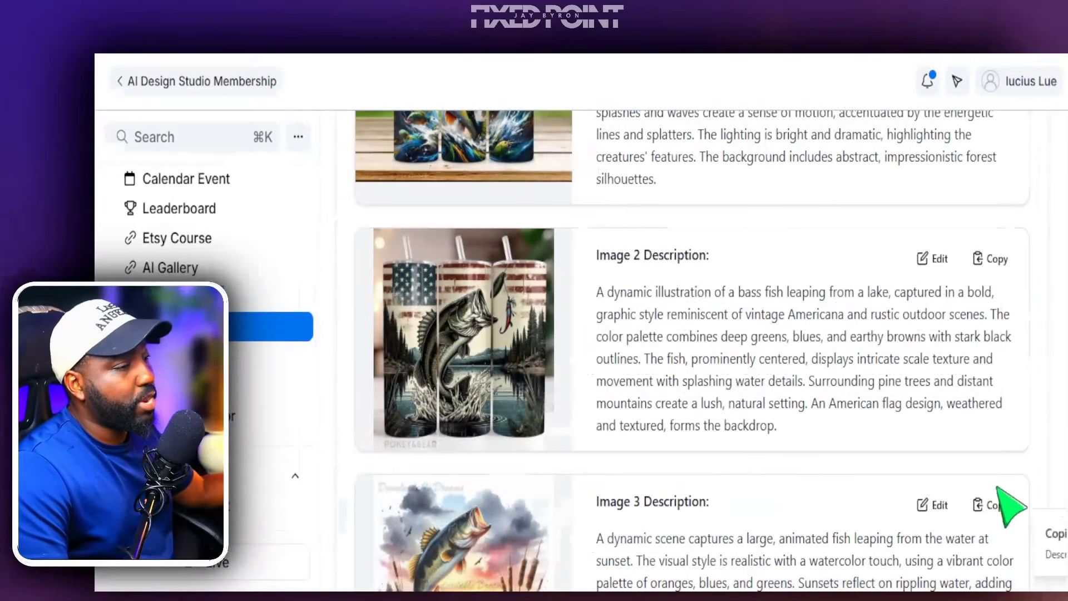
# Step: Switch to the AI Design Studio Membership page and copy the Image 3 description of the fish leaping at sunset
pyautogui.scroll(-3, 866, 377)
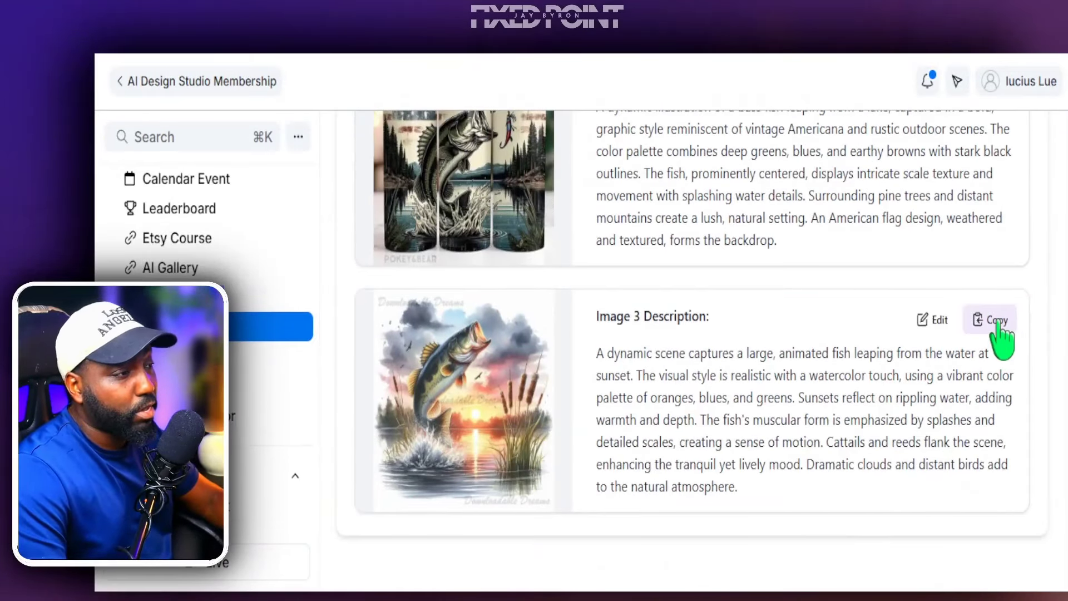
pyautogui.click(993, 321)
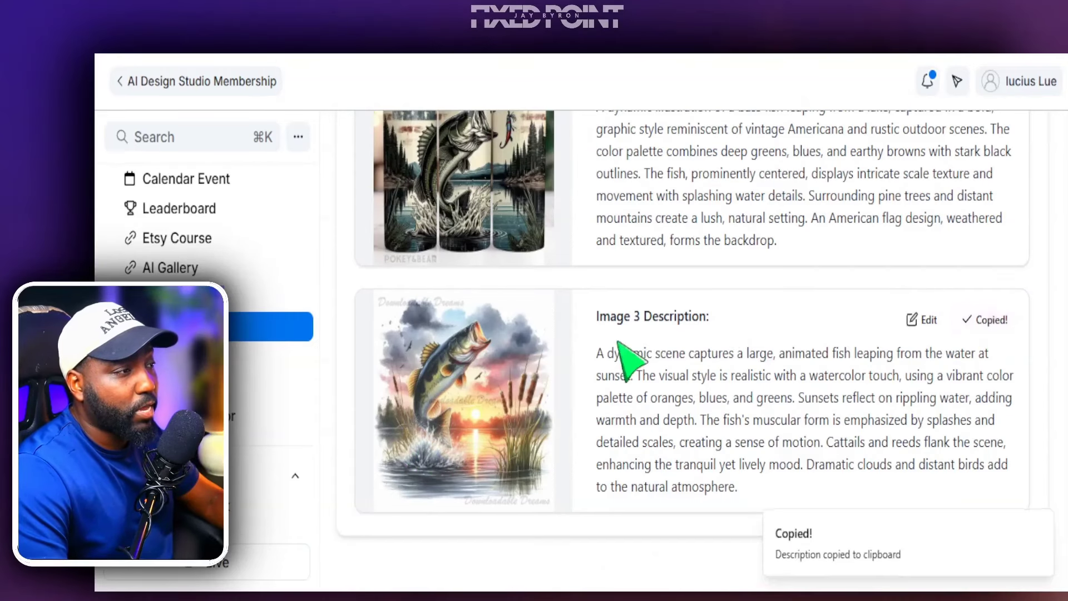
# Step: Return to the Kittl editor and move the fish-and-deer image onto artboard D1 and the flag-and-bass image onto D2
pyautogui.scroll(5, 618, 342)
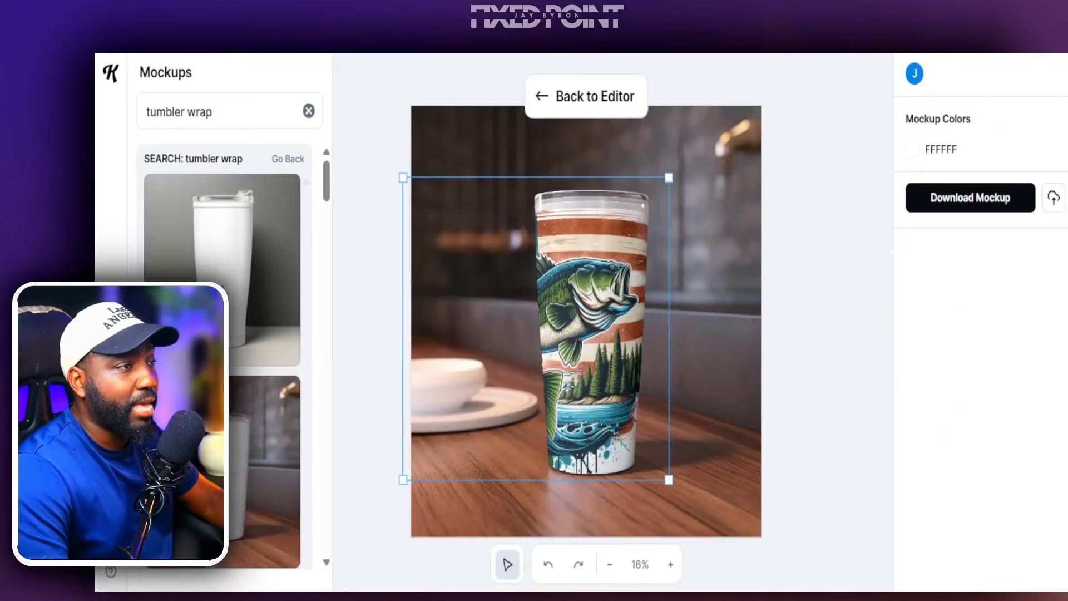
pyautogui.click(570, 97)
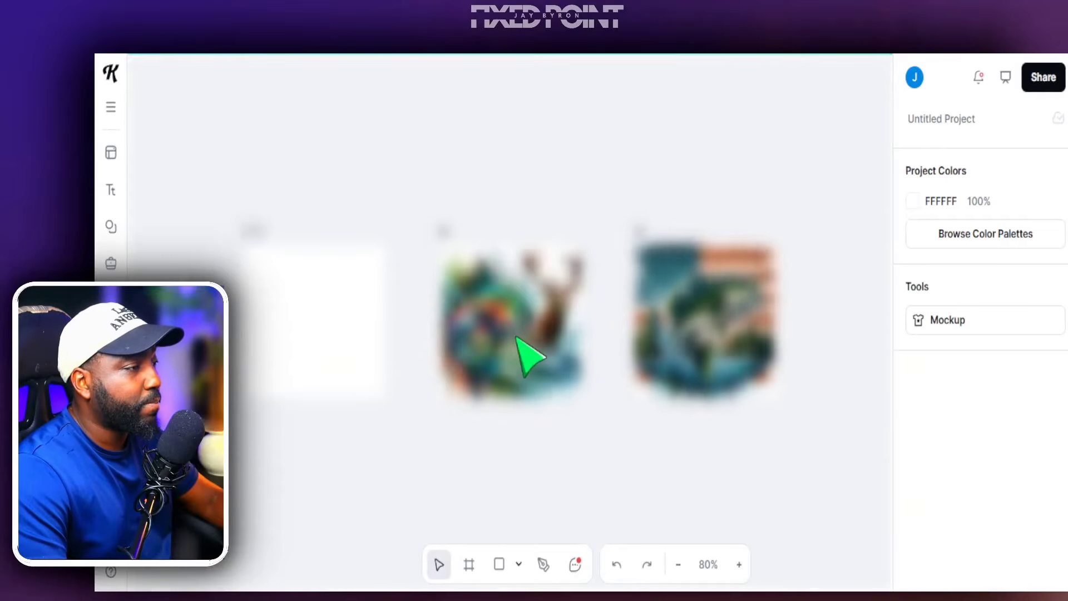
pyautogui.moveTo(520, 357); pyautogui.dragTo(306, 315)
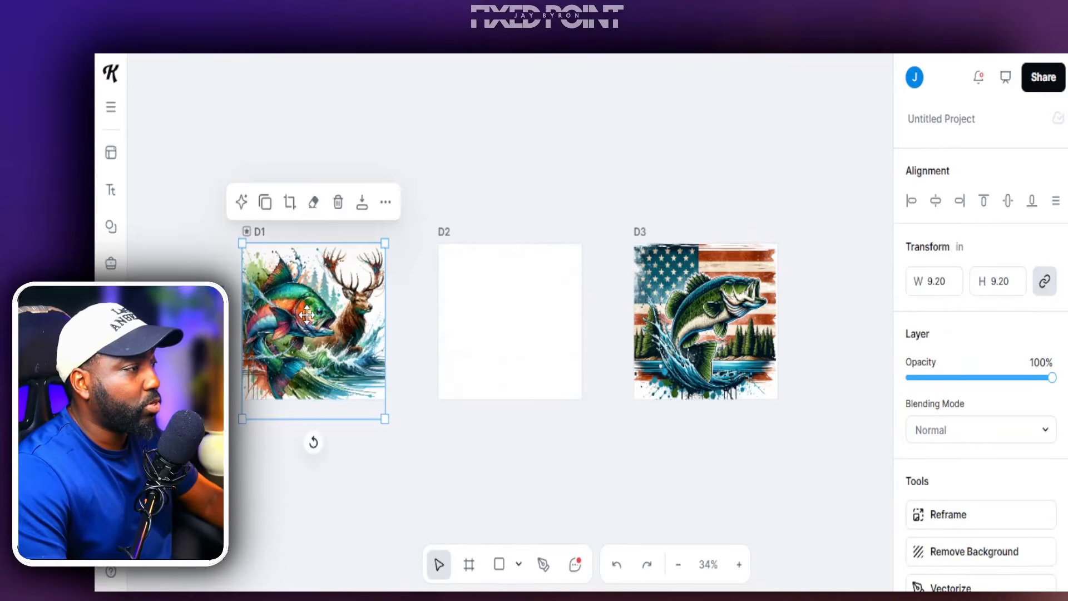
pyautogui.moveTo(683, 316); pyautogui.dragTo(485, 312)
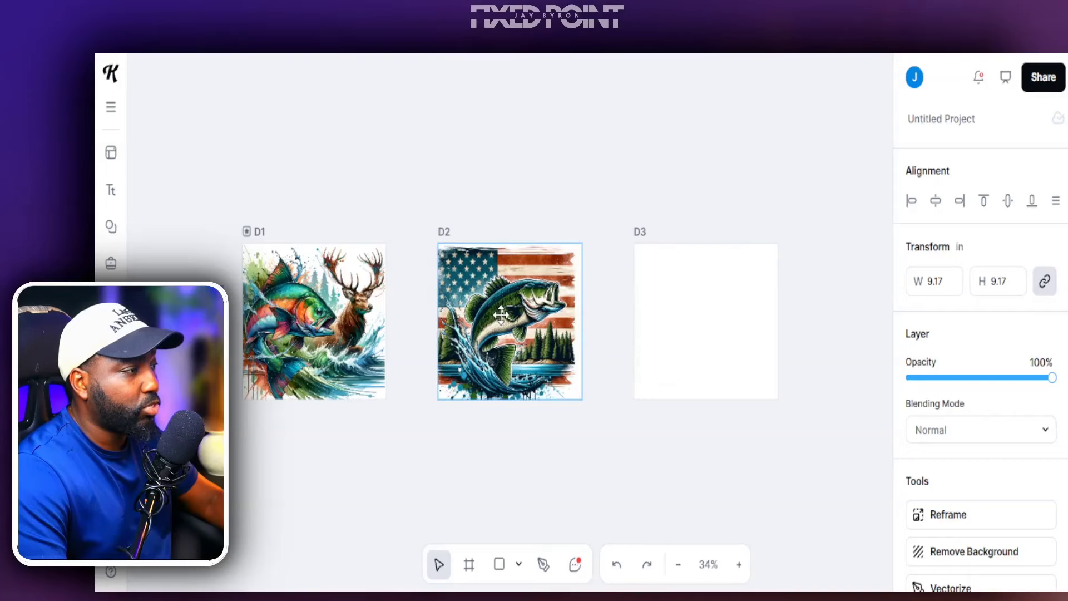
# Step: Generate an image with DALL·E 3 from the copied sunset fish description, using a 1:1 ratio and an illustration style
pyautogui.click(110, 301)
pyautogui.click(218, 222)
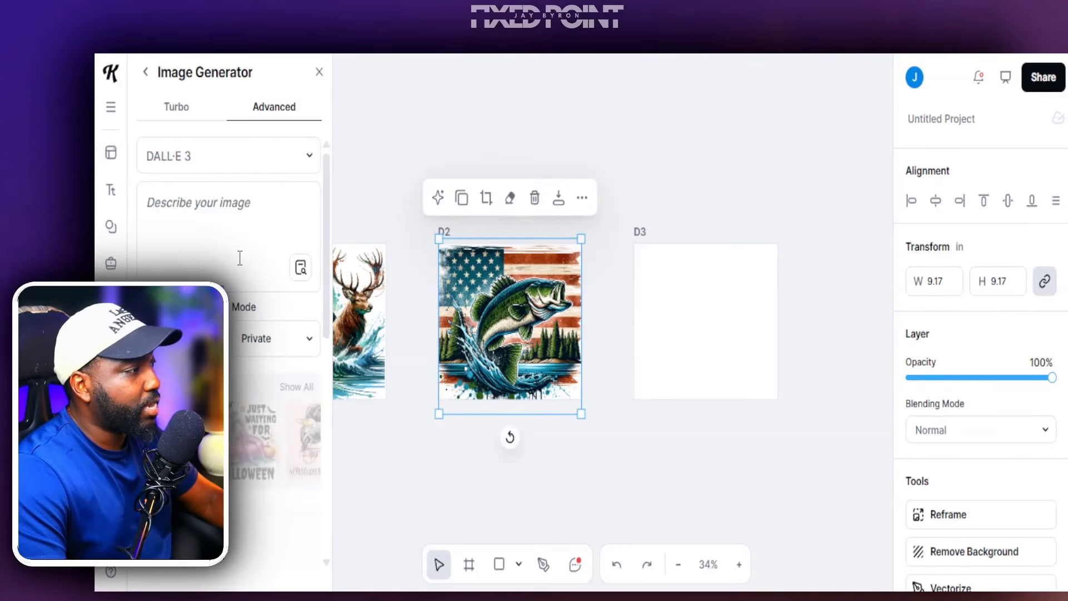
pyautogui.hotkey('ctrl', 'v')
pyautogui.scroll(-10, 218, 213)
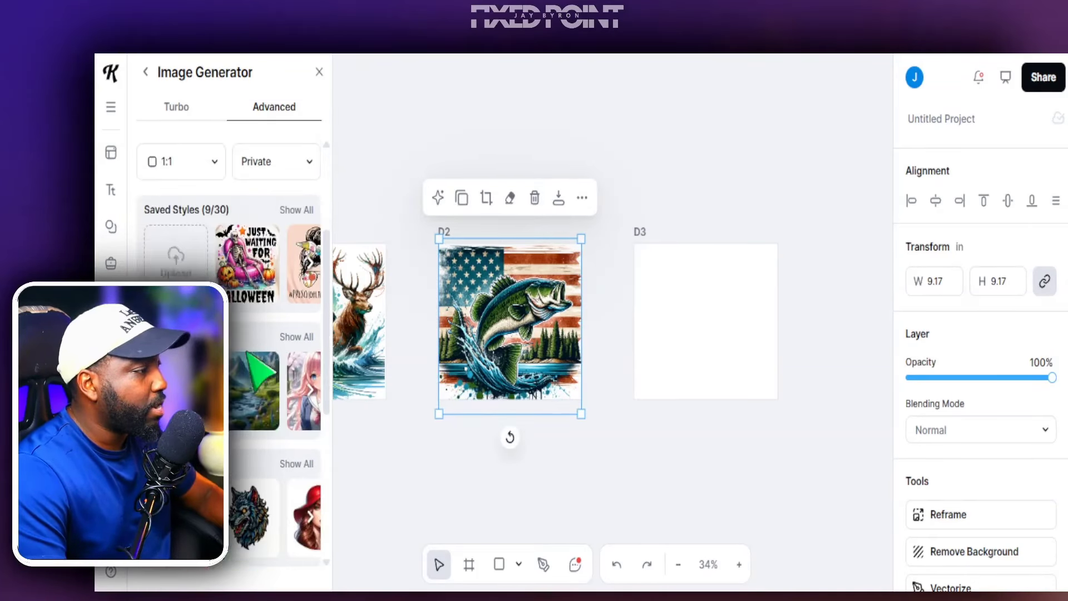
pyautogui.scroll(-3, 269, 389)
pyautogui.click(261, 536)
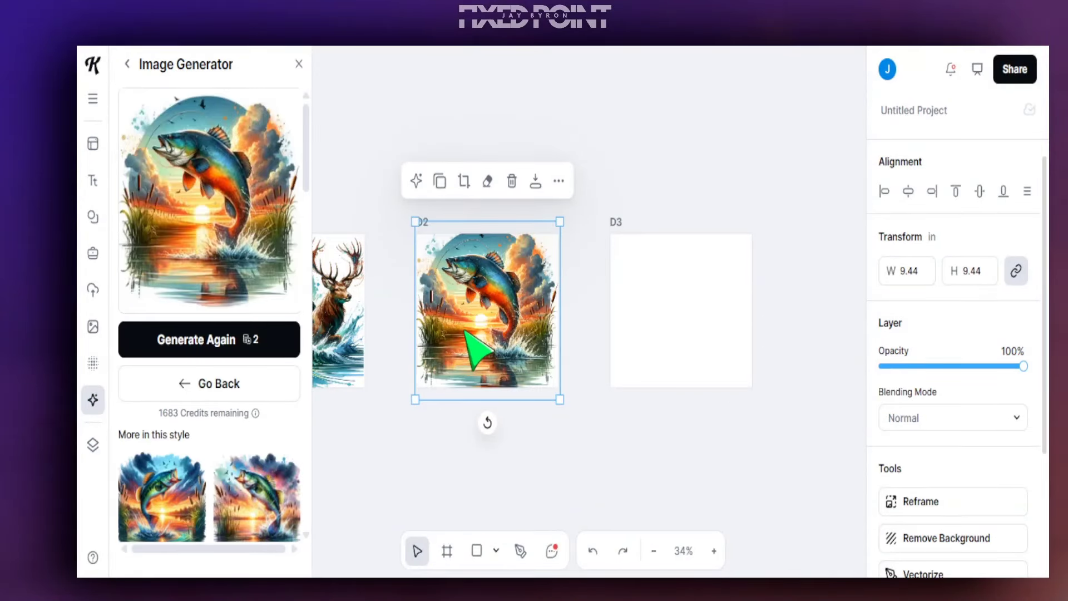
# Step: Move the generated sunset fish image onto artboard D3 and align it so that it covers the artboard
pyautogui.moveTo(470, 342); pyautogui.dragTo(672, 357)
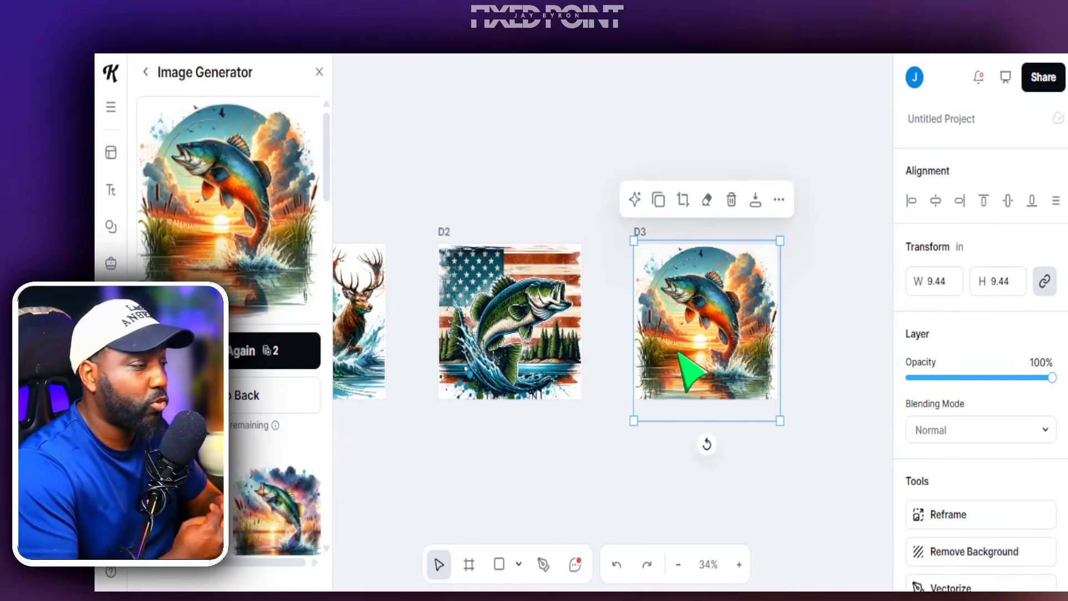
pyautogui.press('Escape')
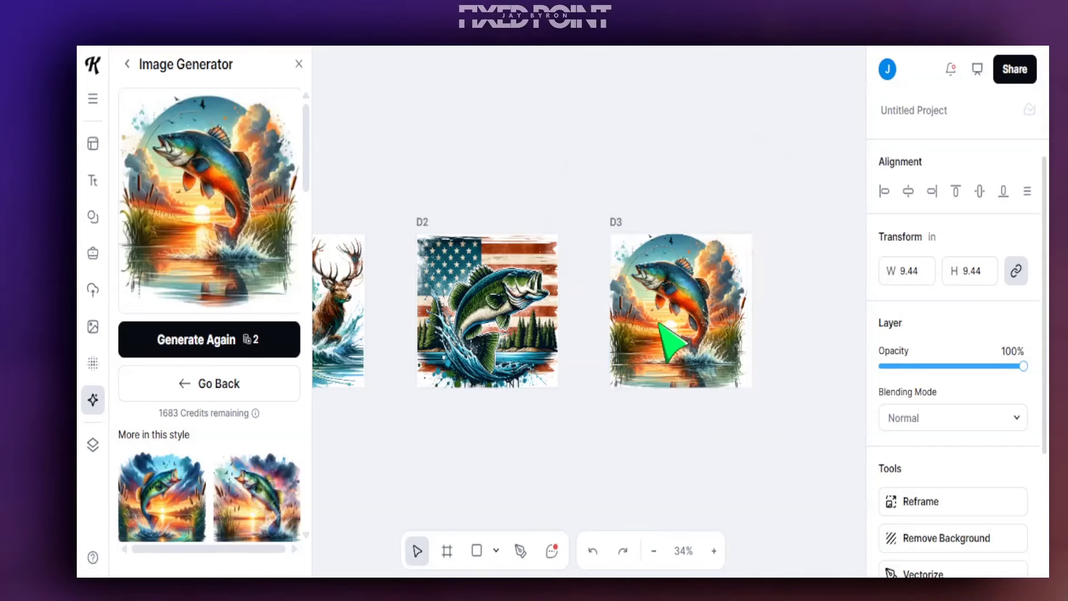
pyautogui.click(659, 321)
pyautogui.click(786, 333)
pyautogui.click(765, 368)
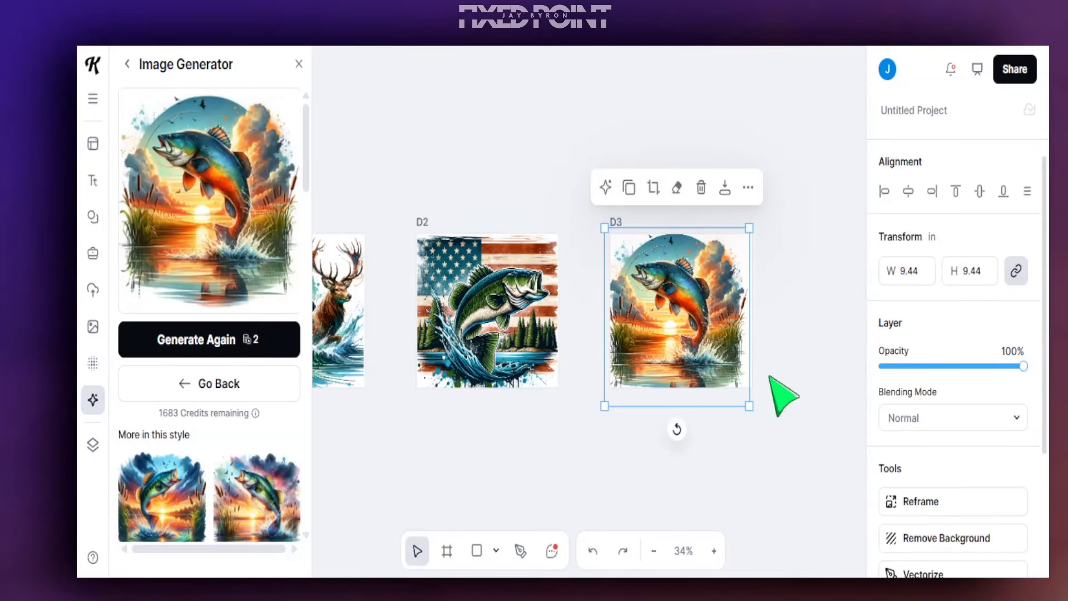
# Step: Create a mockup from the sunset fish artboard D3 and search the mockup library for "Tumbler wraps"
pyautogui.click(758, 489)
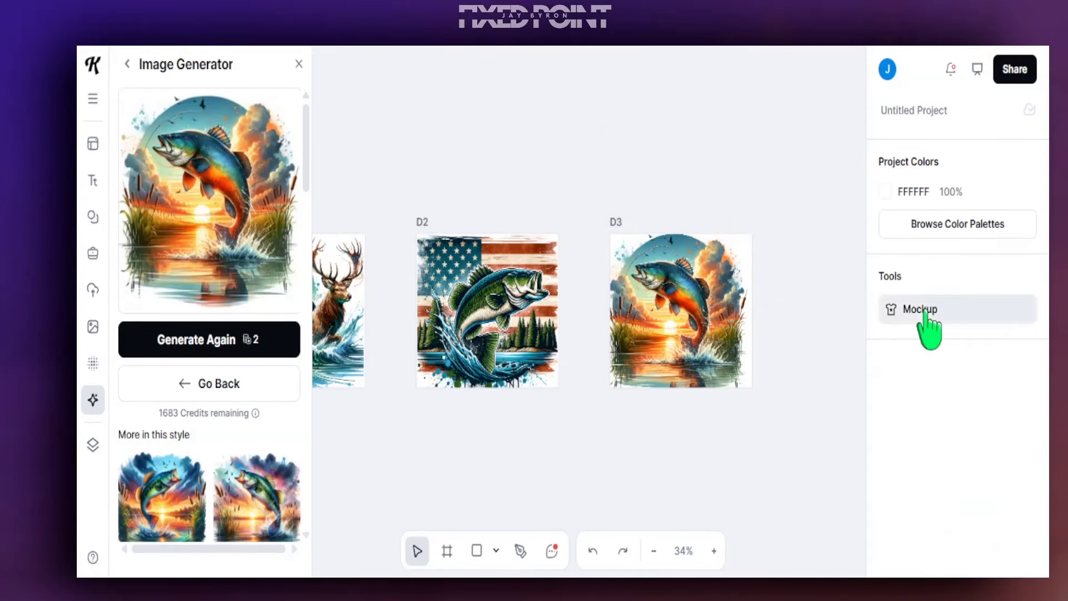
pyautogui.click(924, 311)
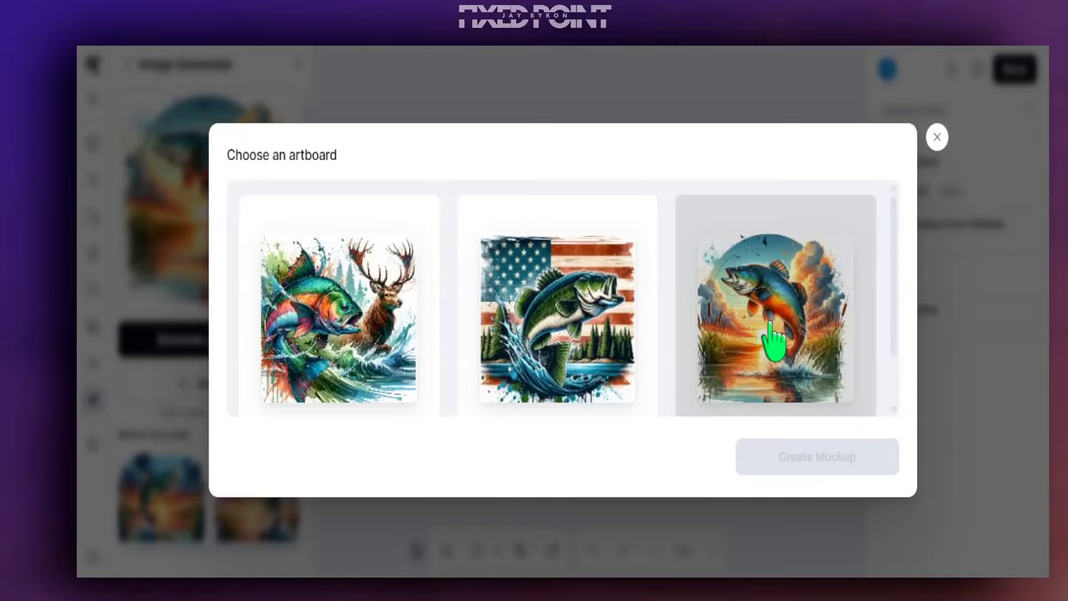
pyautogui.click(810, 317)
pyautogui.click(163, 100)
pyautogui.write('Tumbler')
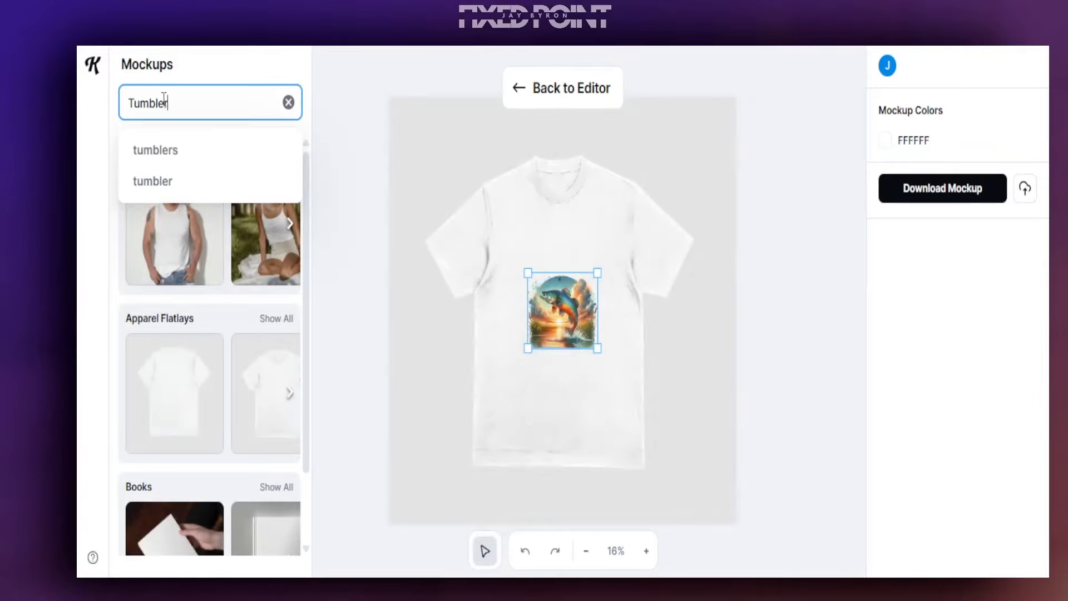
pyautogui.write(' wraps')
pyautogui.press('Return')
# Step: Apply the tumbler mockup with plants and warm lights, and enlarge and position the sunset fish design to cover the tumbler
pyautogui.scroll(-5, 226, 367)
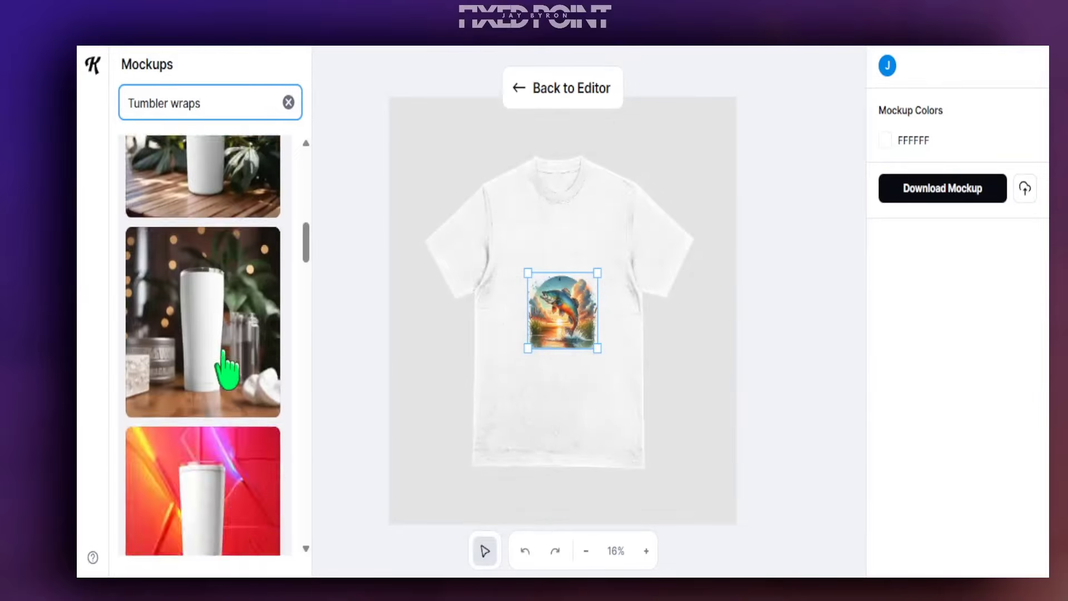
pyautogui.scroll(7, 219, 362)
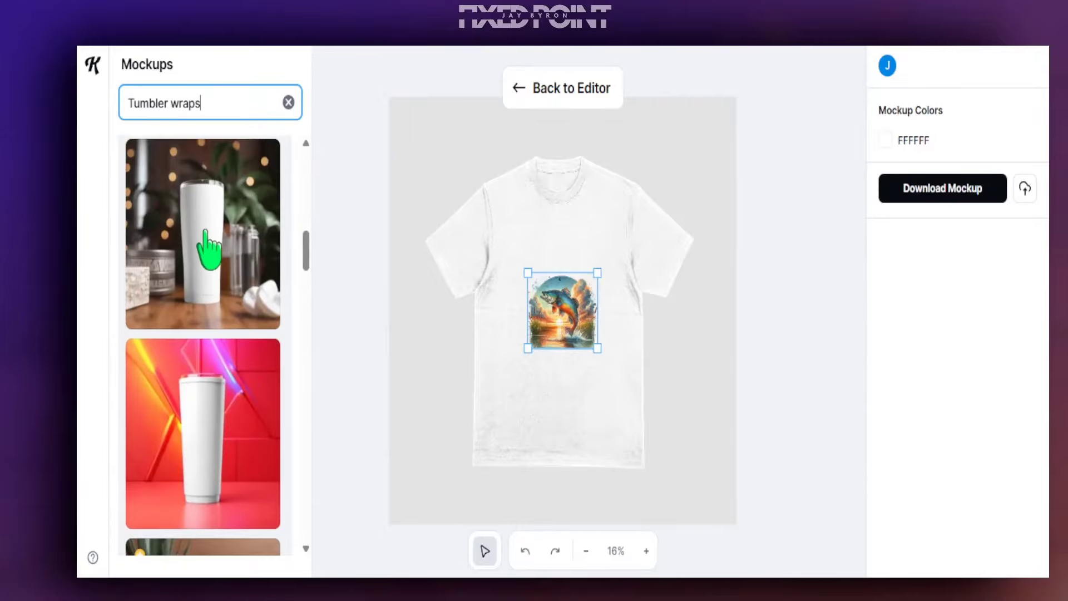
pyautogui.click(209, 250)
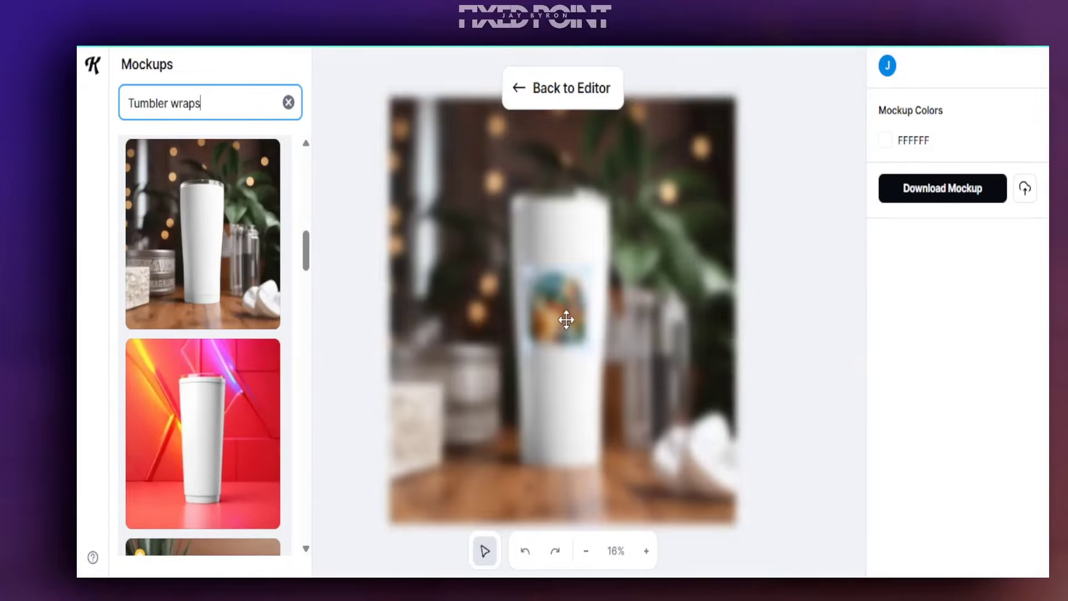
pyautogui.moveTo(534, 276)
pyautogui.mouseDown()
pyautogui.moveTo(537, 267)
pyautogui.moveTo(538, 278)
pyautogui.mouseUp()
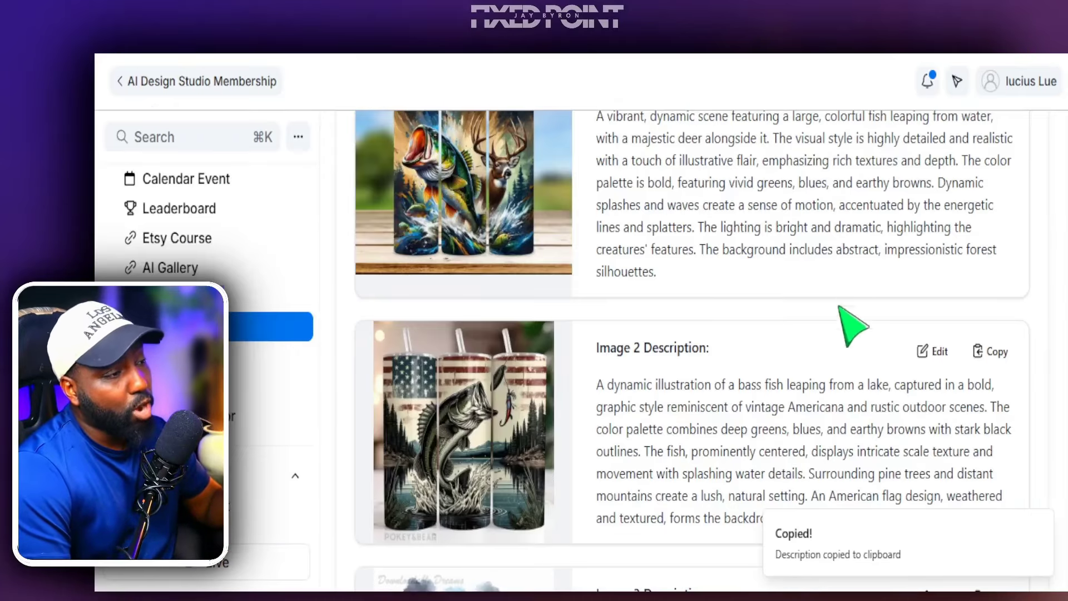
# Step: Switch to the PromptAI page and compare the three source tumbler images with their generated descriptions
pyautogui.scroll(-5, 840, 345)
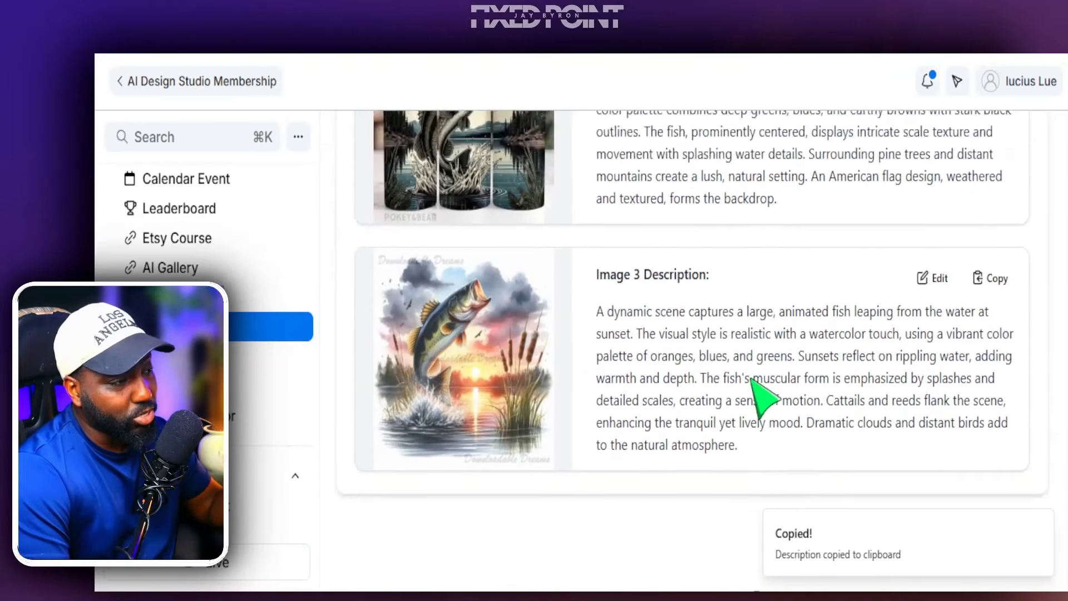
pyautogui.scroll(7, 765, 398)
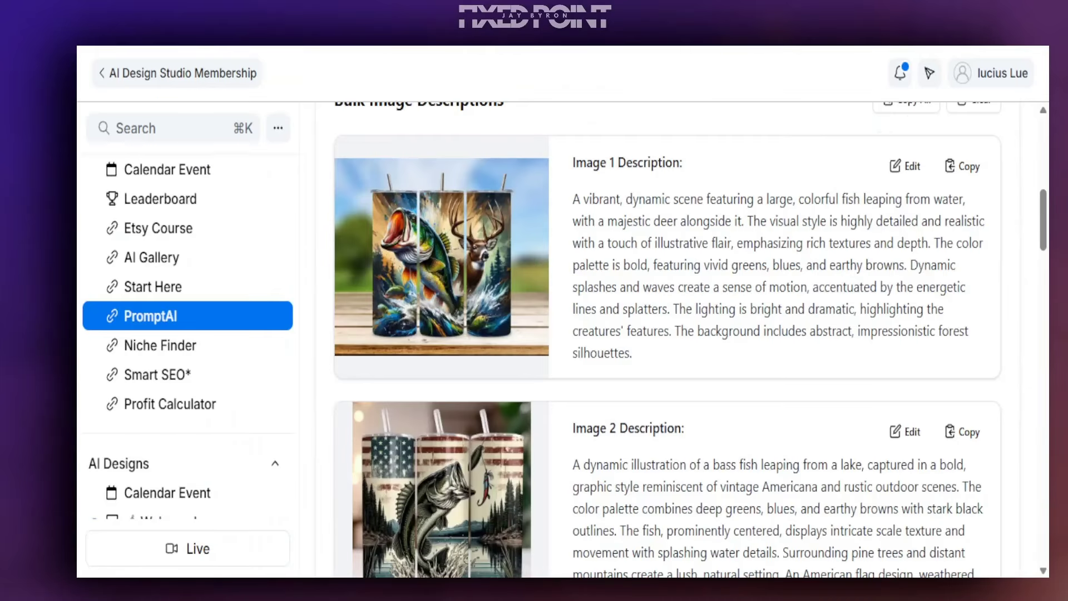
pyautogui.scroll(-10, 564, 376)
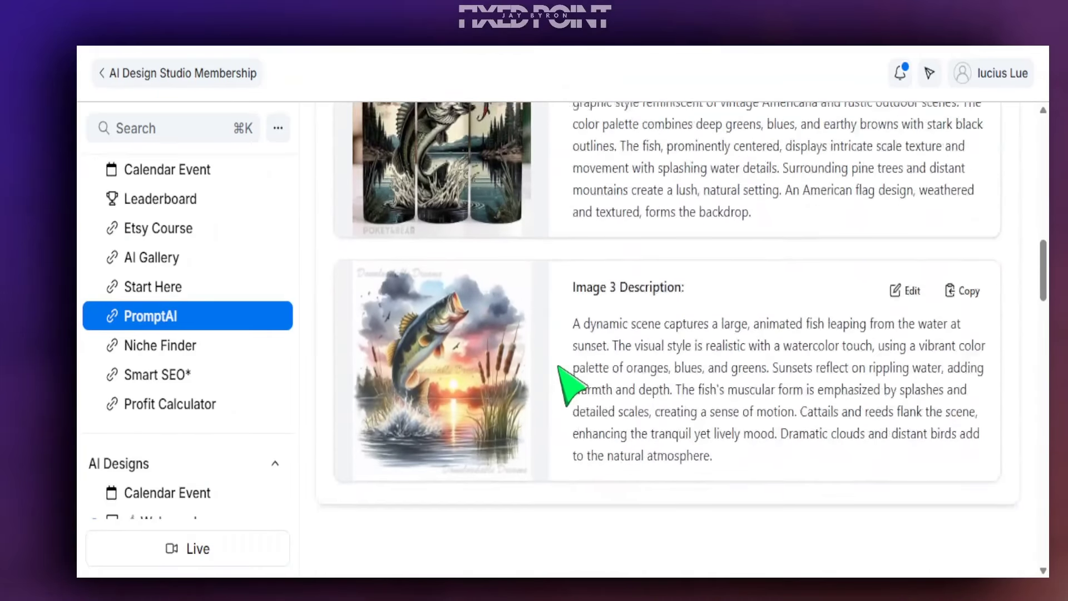
pyautogui.scroll(8, 569, 384)
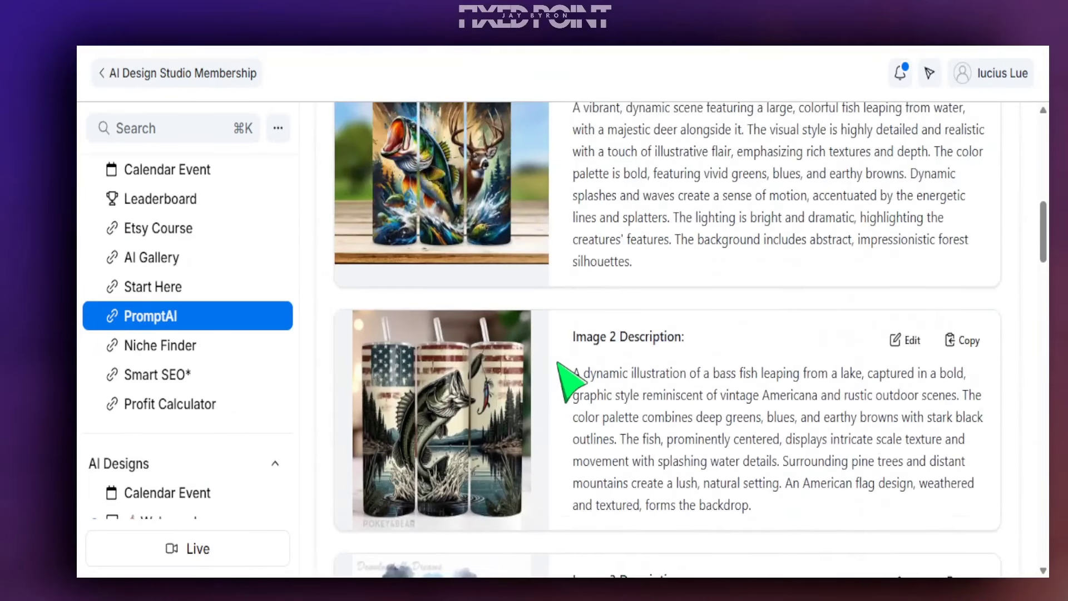
pyautogui.scroll(2, 564, 374)
pyautogui.scroll(-5, 564, 373)
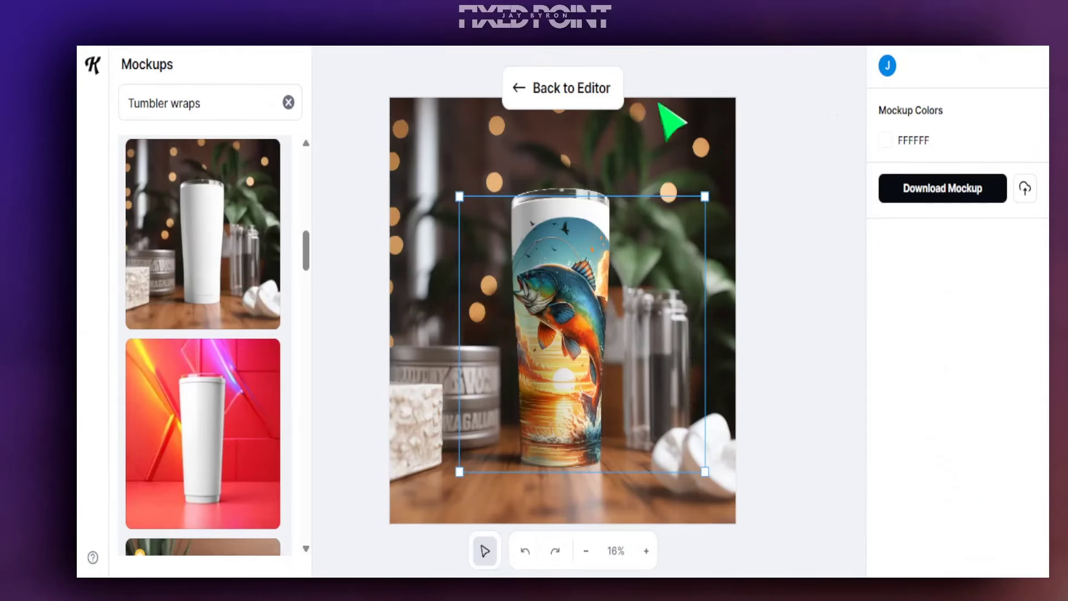
# Step: Leave the tumbler mockup and examine the sign-up page for the free Etsy Summer Prompt Guide
pyautogui.click(596, 90)
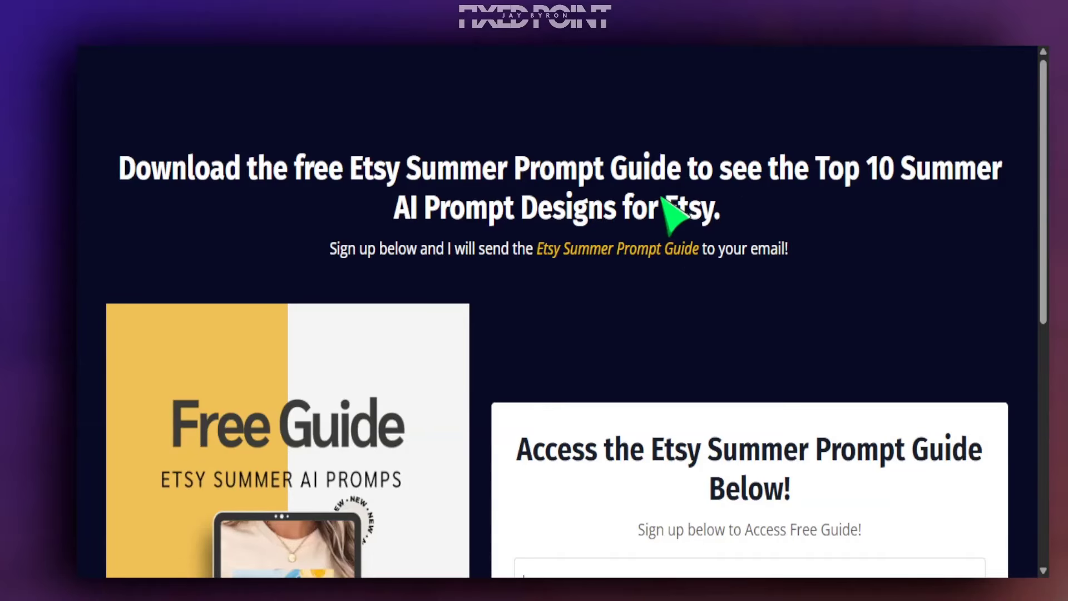
pyautogui.scroll(-2, 665, 203)
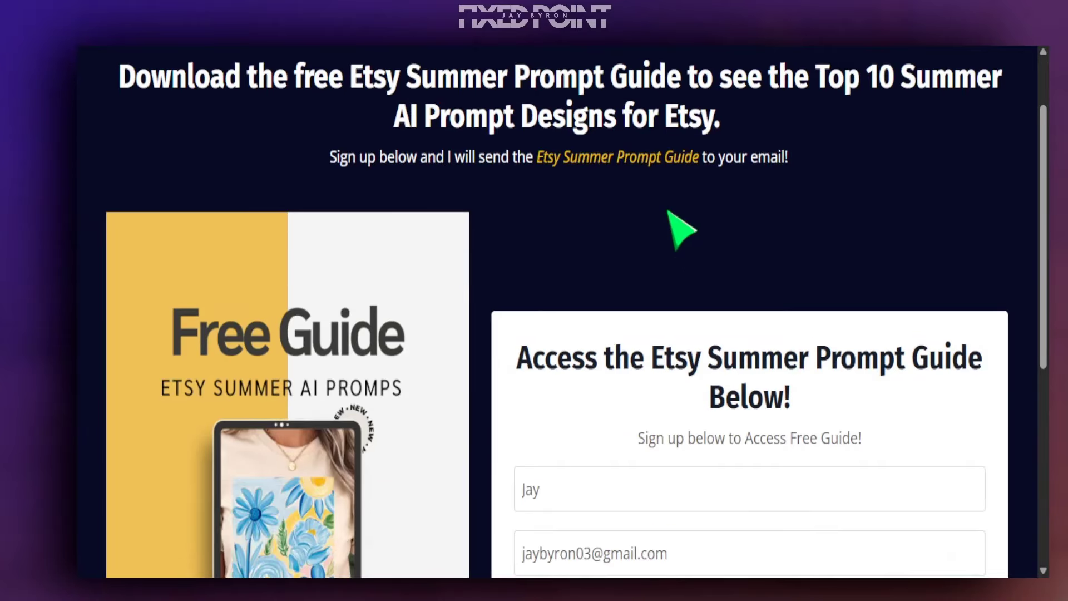
pyautogui.scroll(-5, 612, 194)
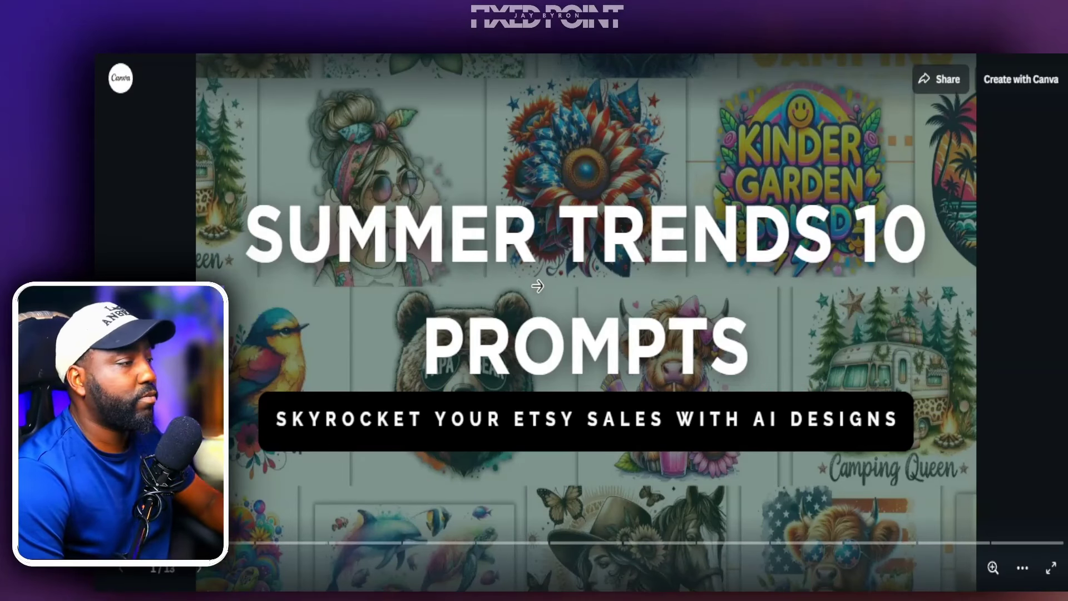
# Step: Page through the Summer Trends 10 Prompts presentation in Canva to the AI Prompt #1: Saltwater slide
pyautogui.click(990, 274)
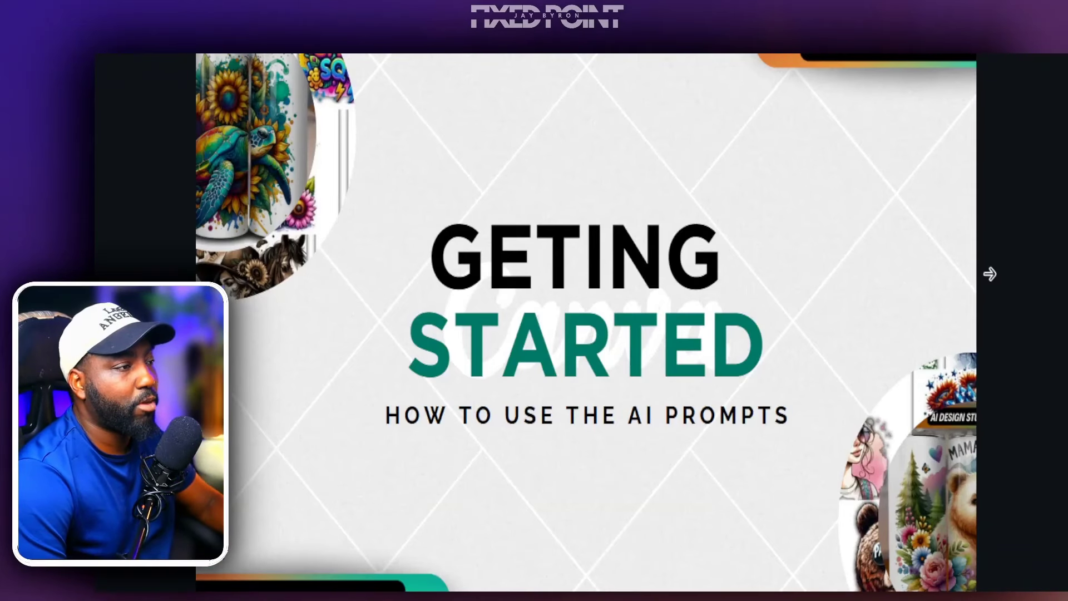
pyautogui.click(990, 272)
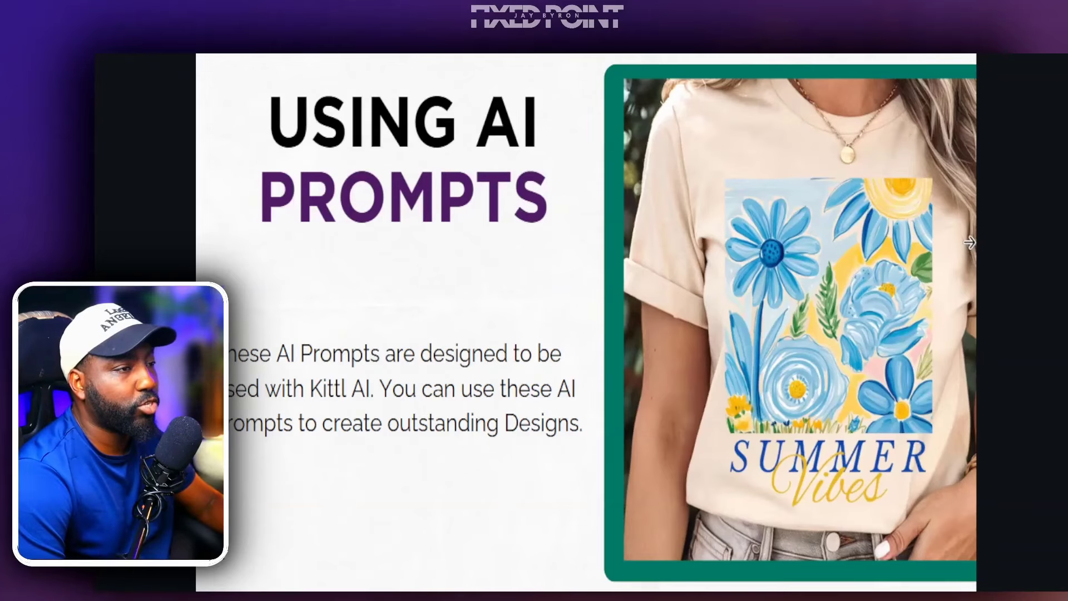
pyautogui.click(961, 228)
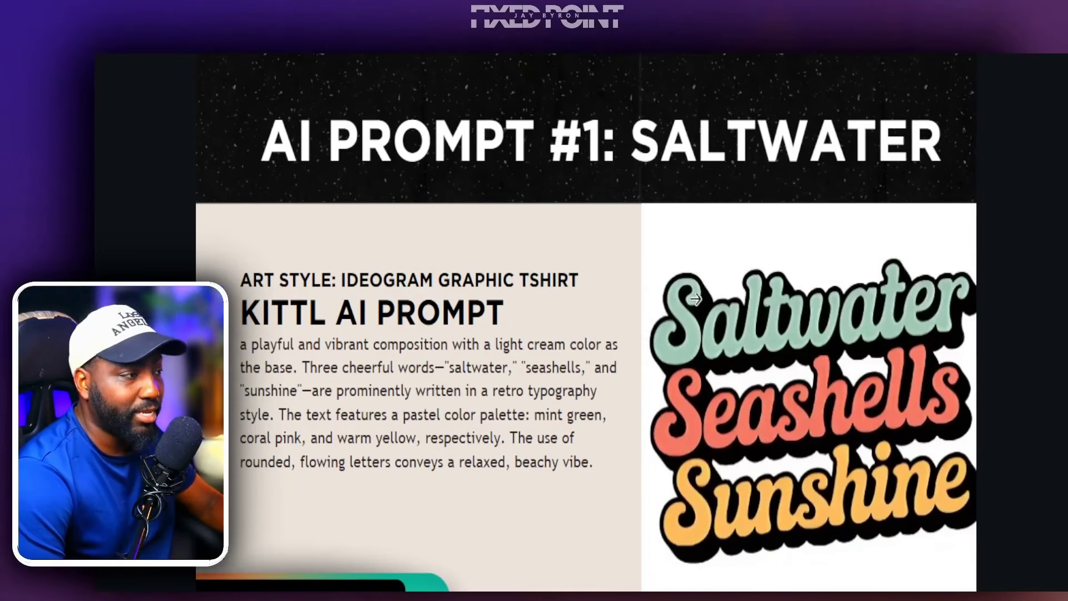